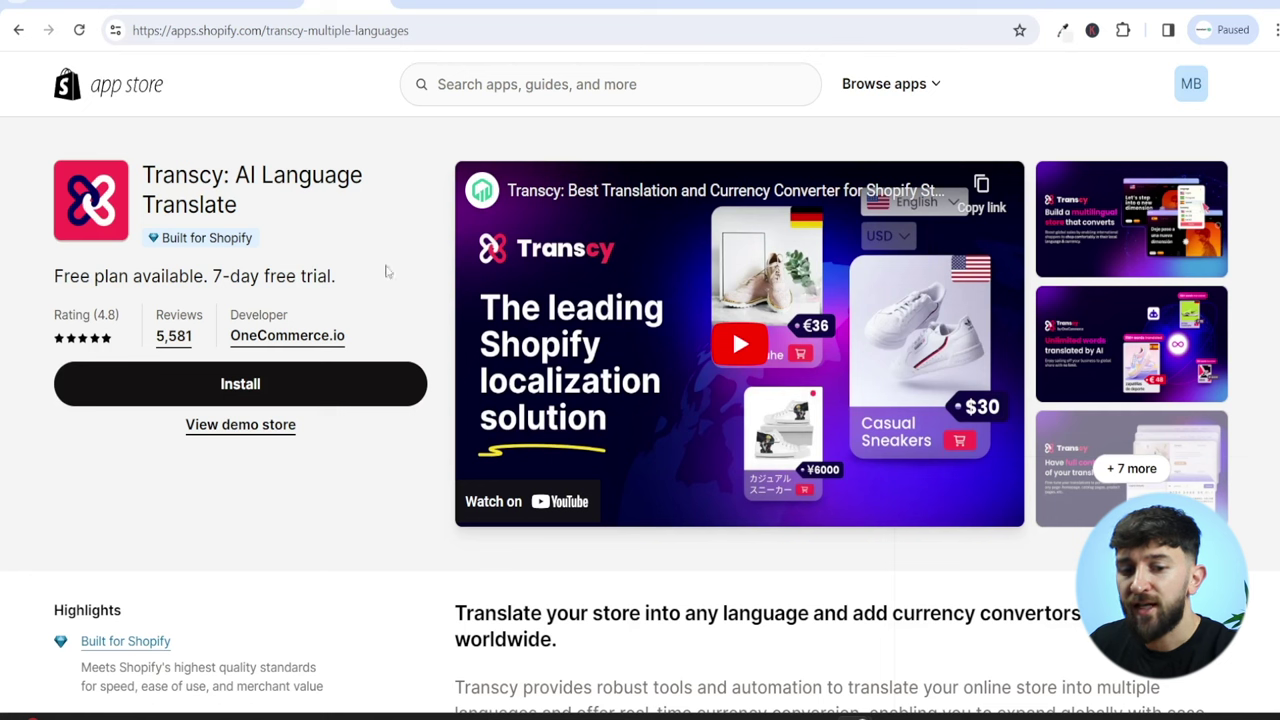
Install the Transcy: AI Language Translate app on the store and approve its data access
click(336, 390)
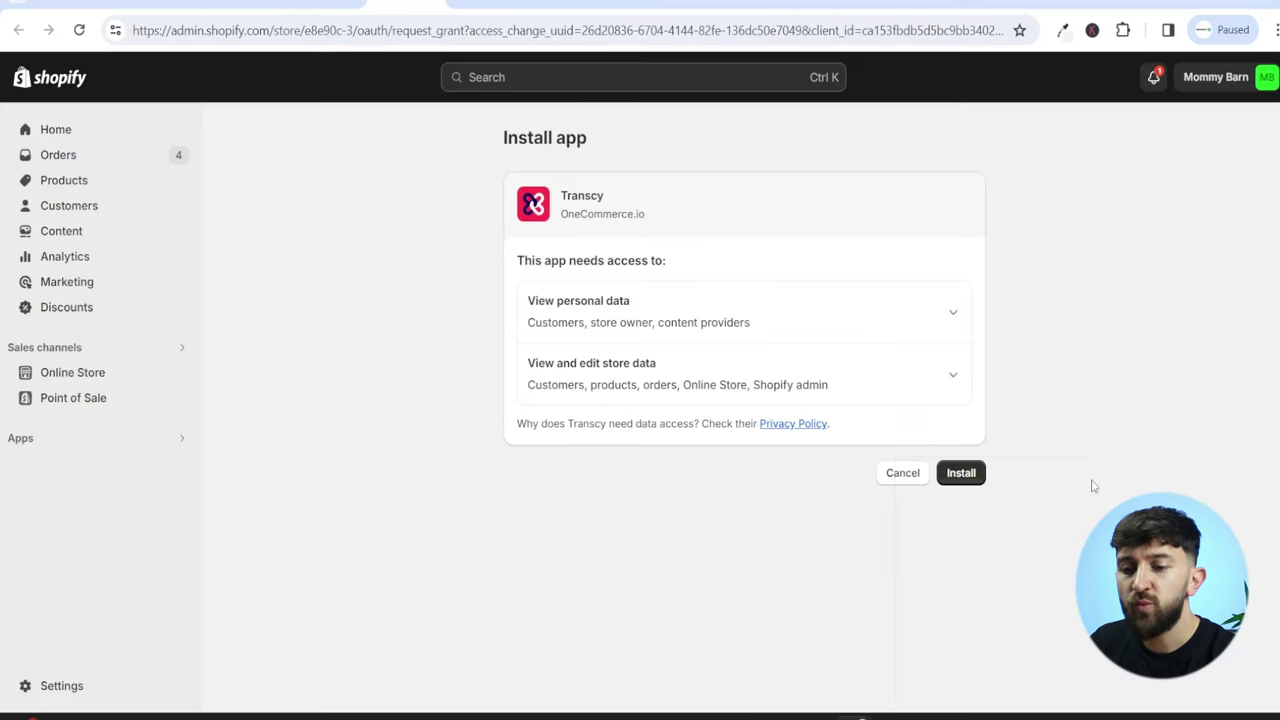
click(970, 474)
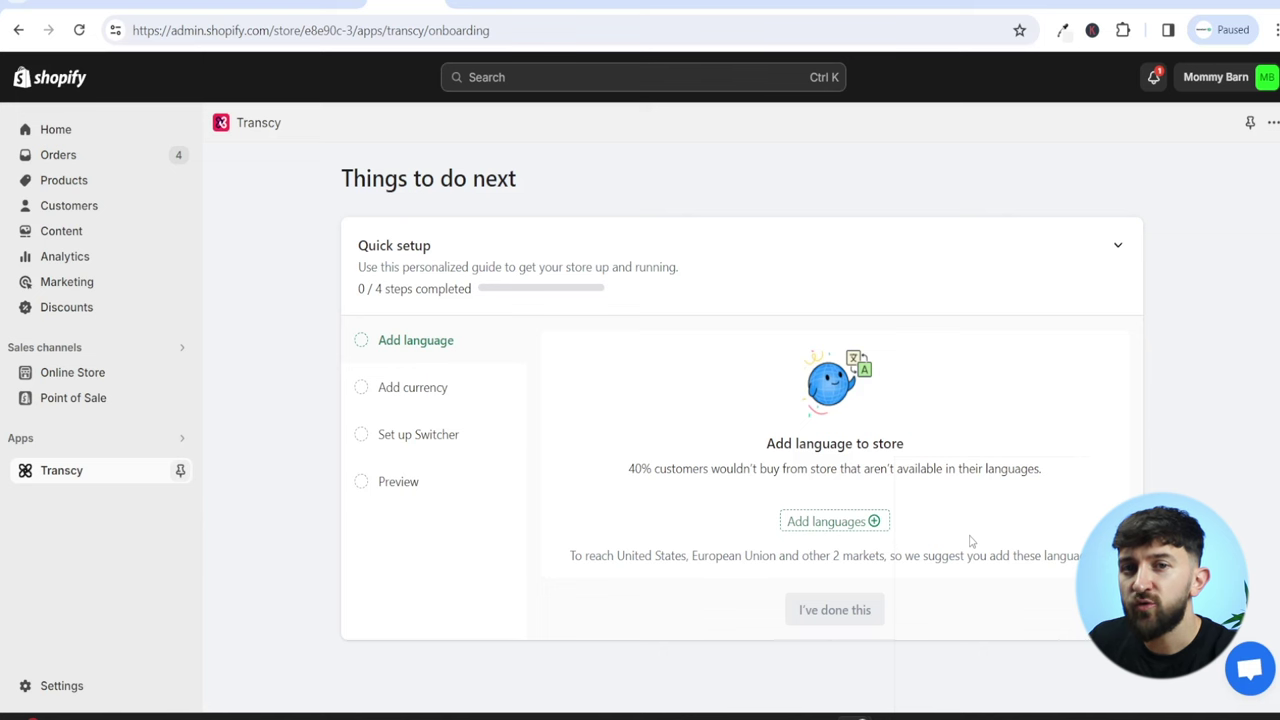
Add French as a store language in Transcy's quick setup
click(851, 526)
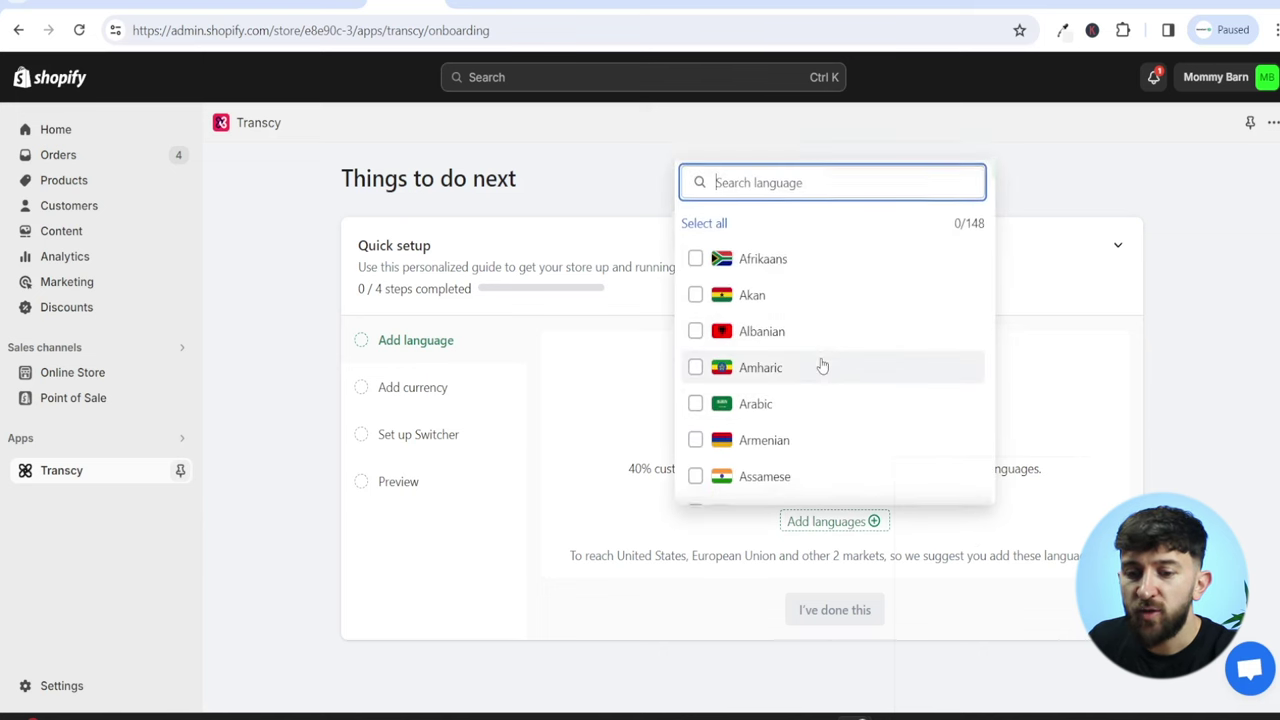
scroll(840, 370, down, 5)
scroll(870, 375, down, 2)
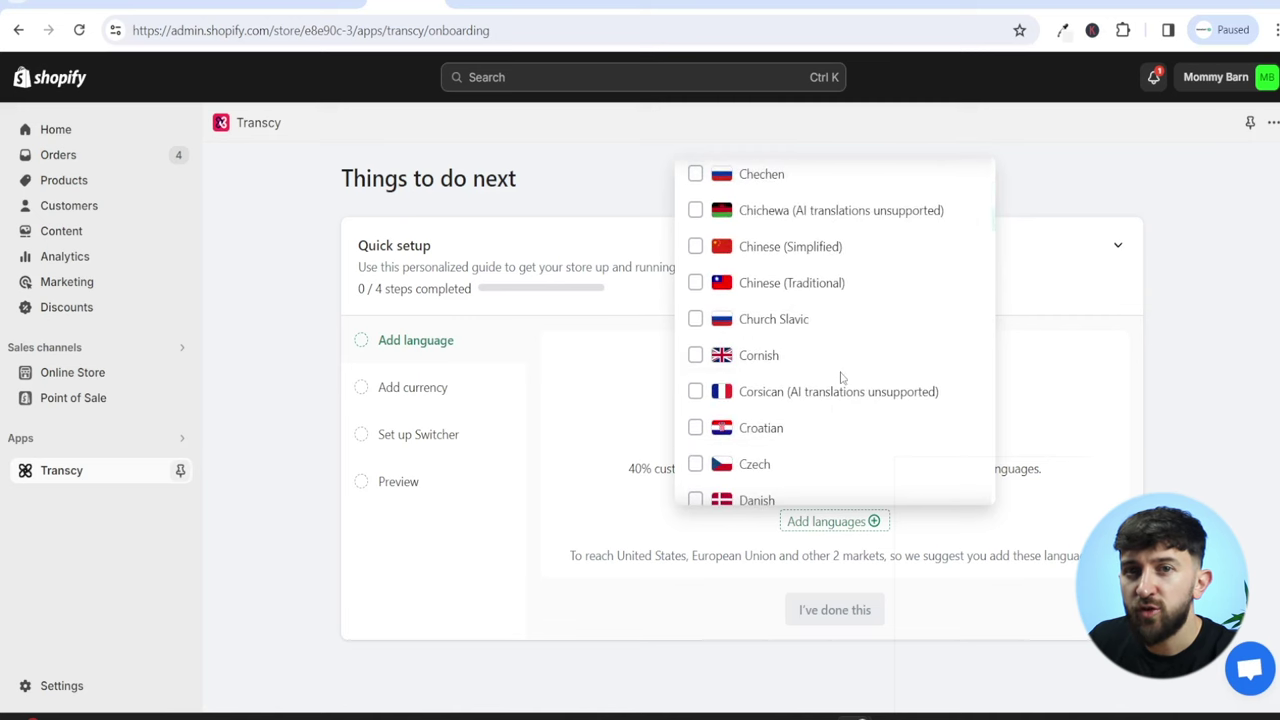
scroll(843, 366, down, 3)
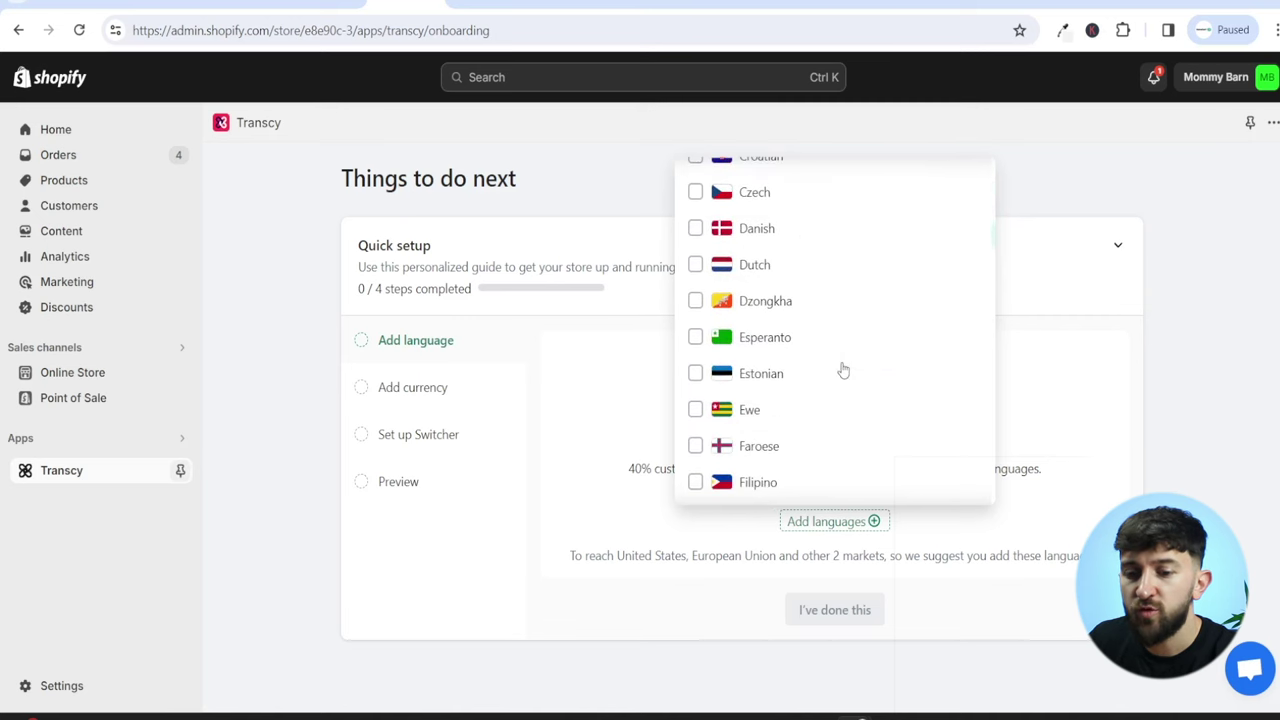
scroll(850, 362, down, 2)
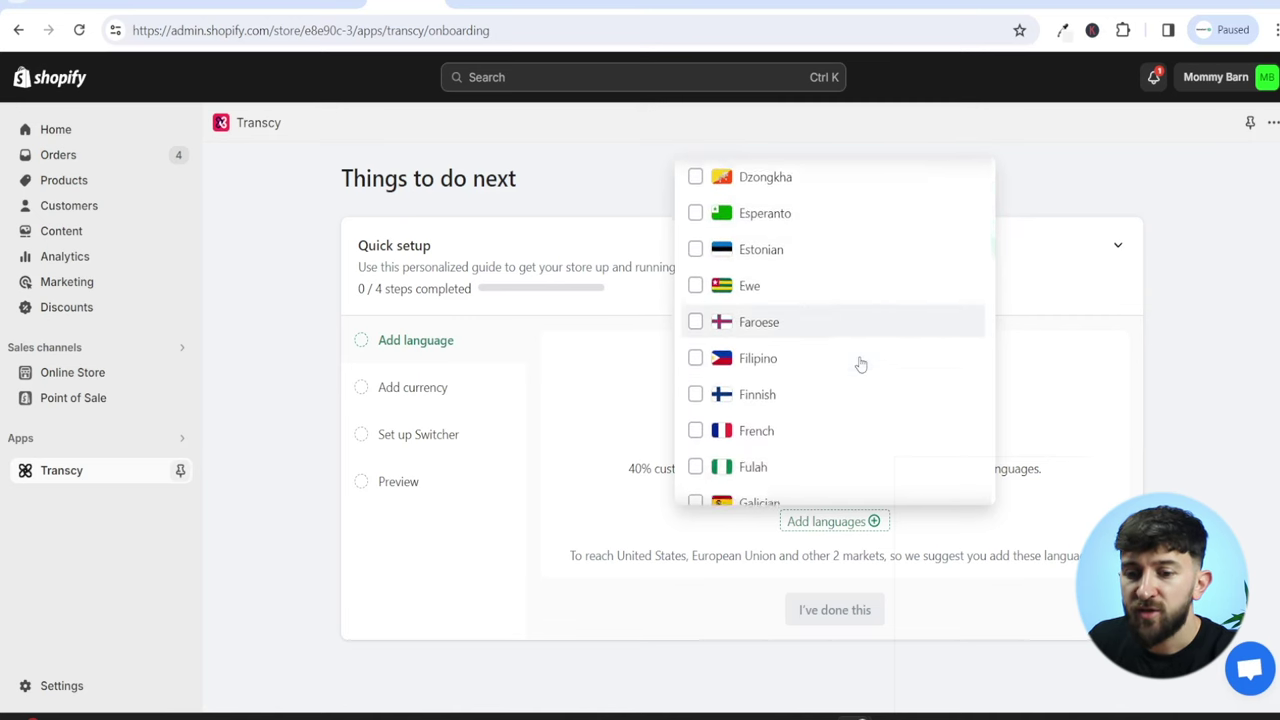
click(760, 385)
Select Spanish as an additional language for the store
scroll(920, 397, down, 5)
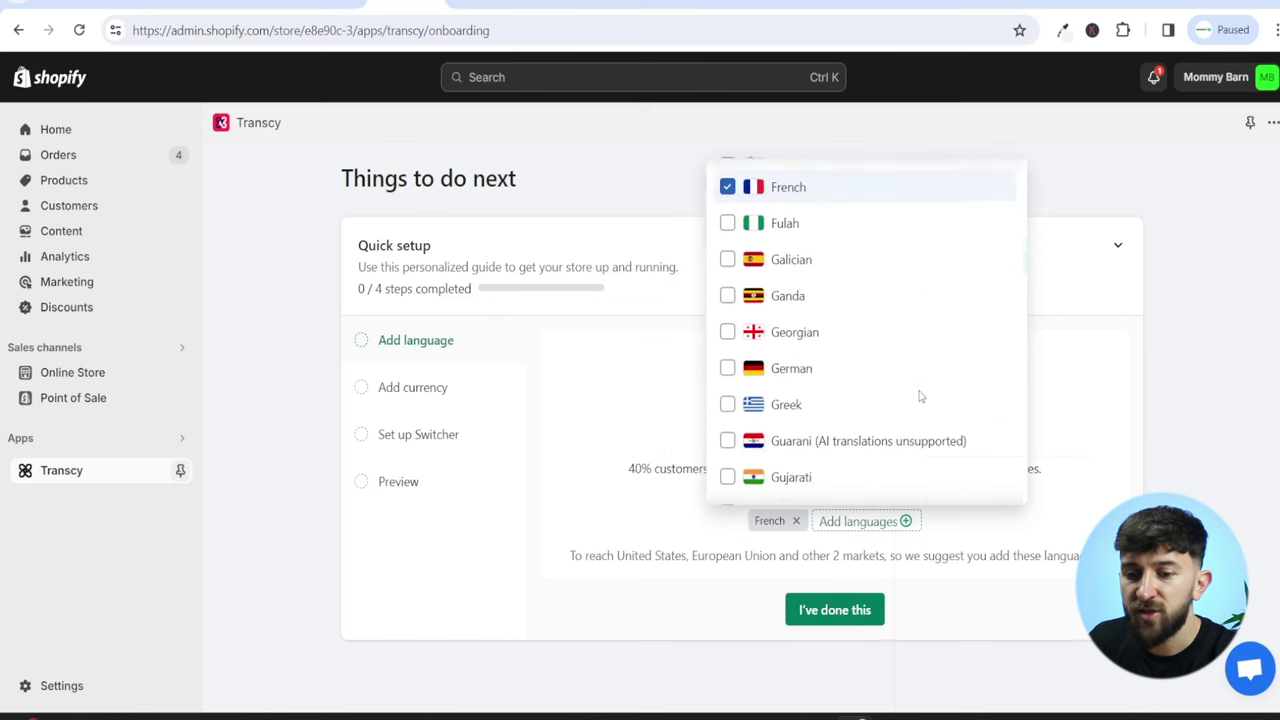
scroll(920, 397, down, 8)
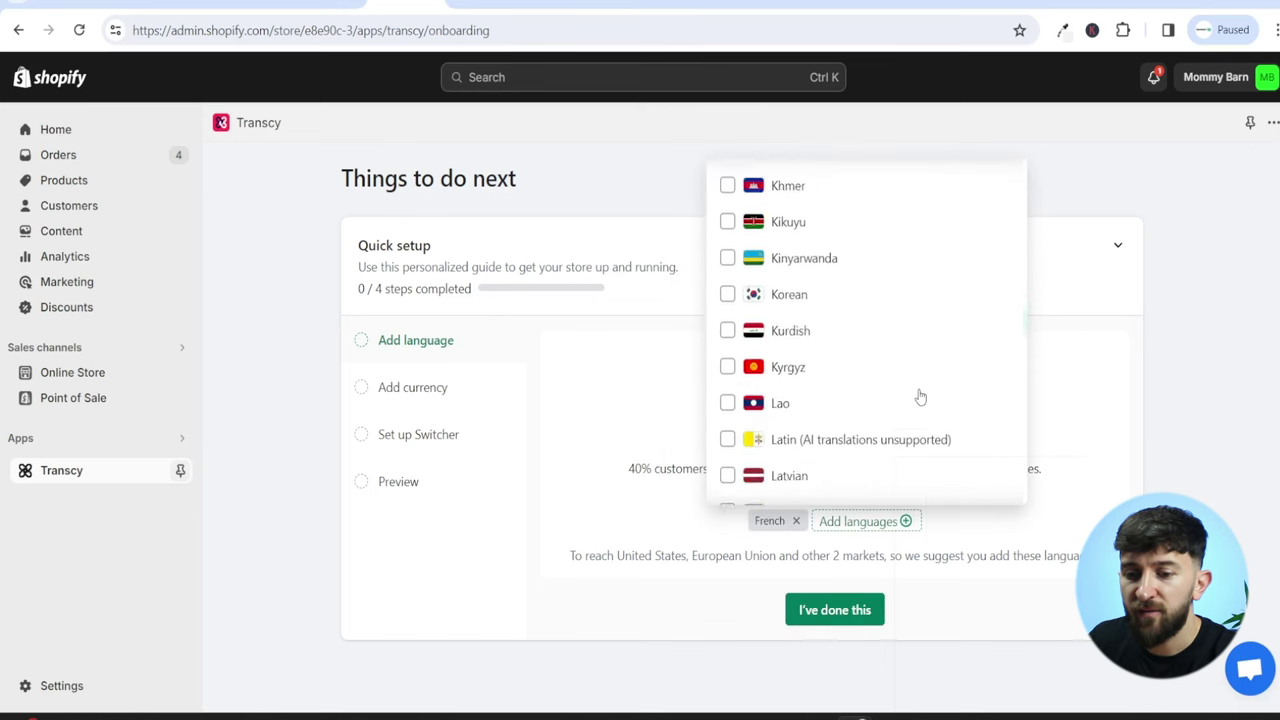
scroll(920, 397, down, 15)
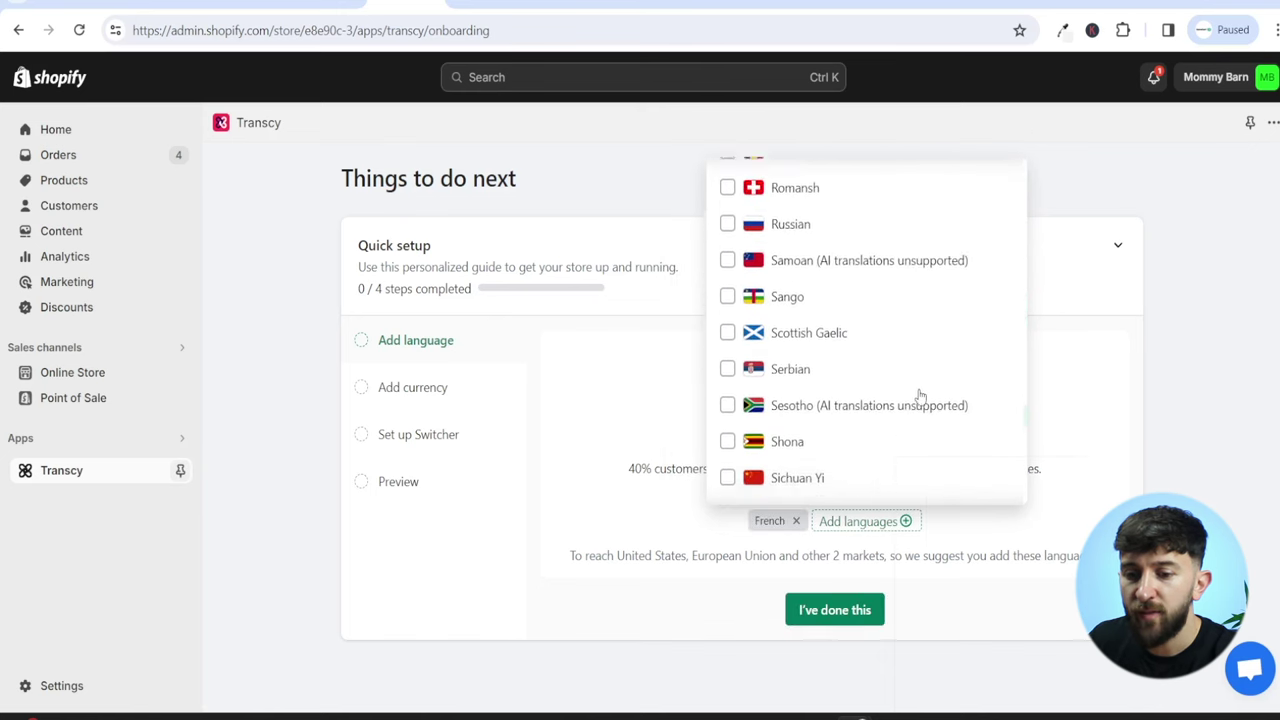
scroll(920, 397, down, 3)
click(831, 365)
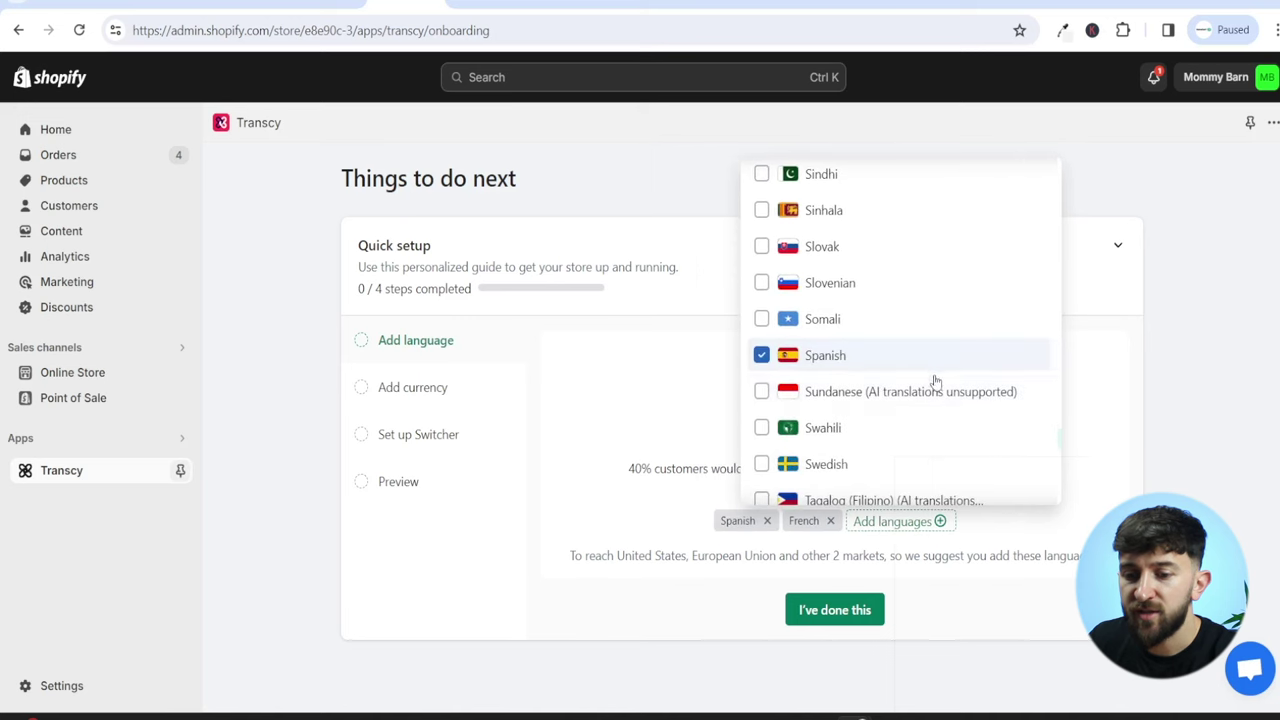
Add German to the selected store languages and mark the language setup stage as done
scroll(940, 383, up, 5)
scroll(940, 383, up, 18)
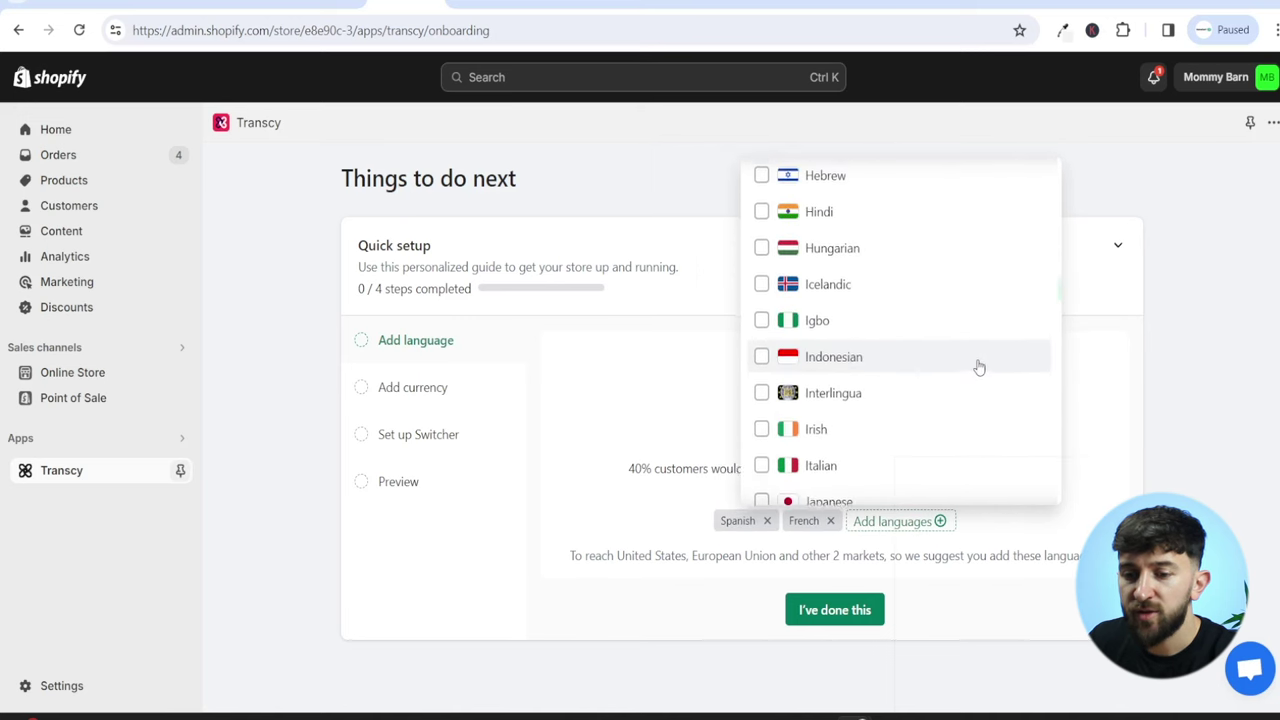
scroll(979, 368, up, 2)
scroll(977, 366, down, 4)
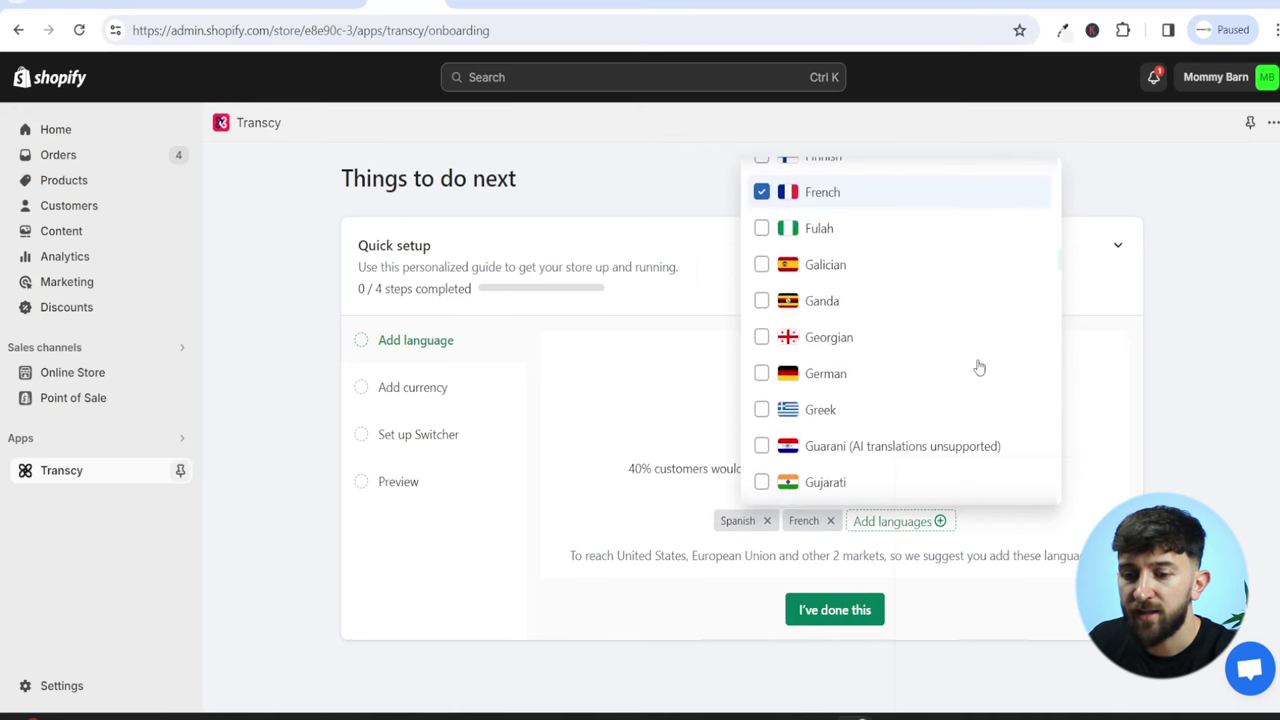
click(848, 292)
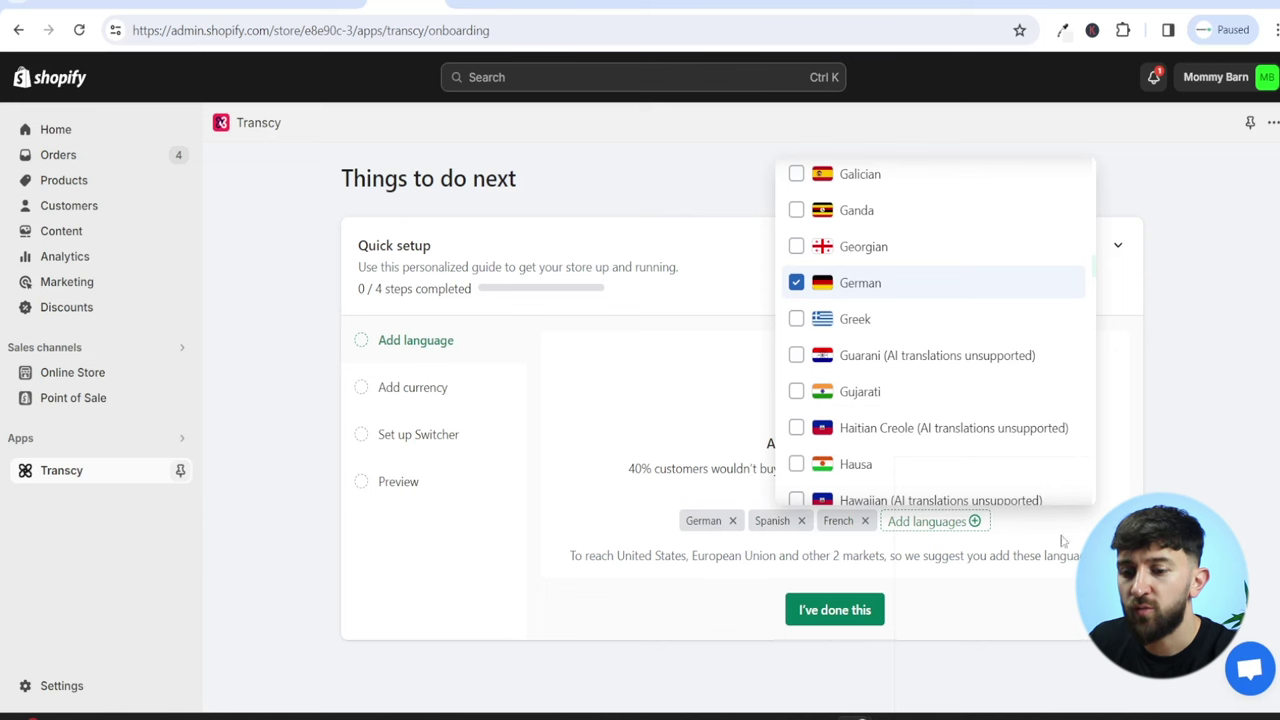
click(638, 413)
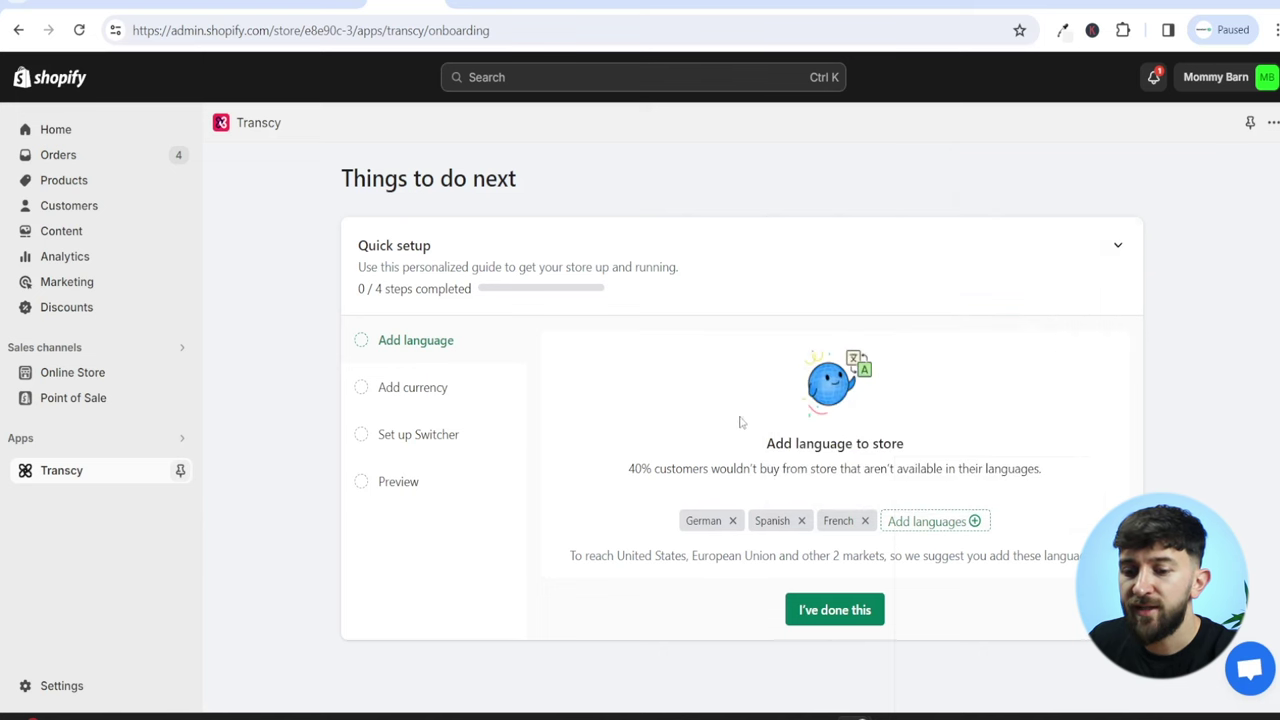
click(834, 610)
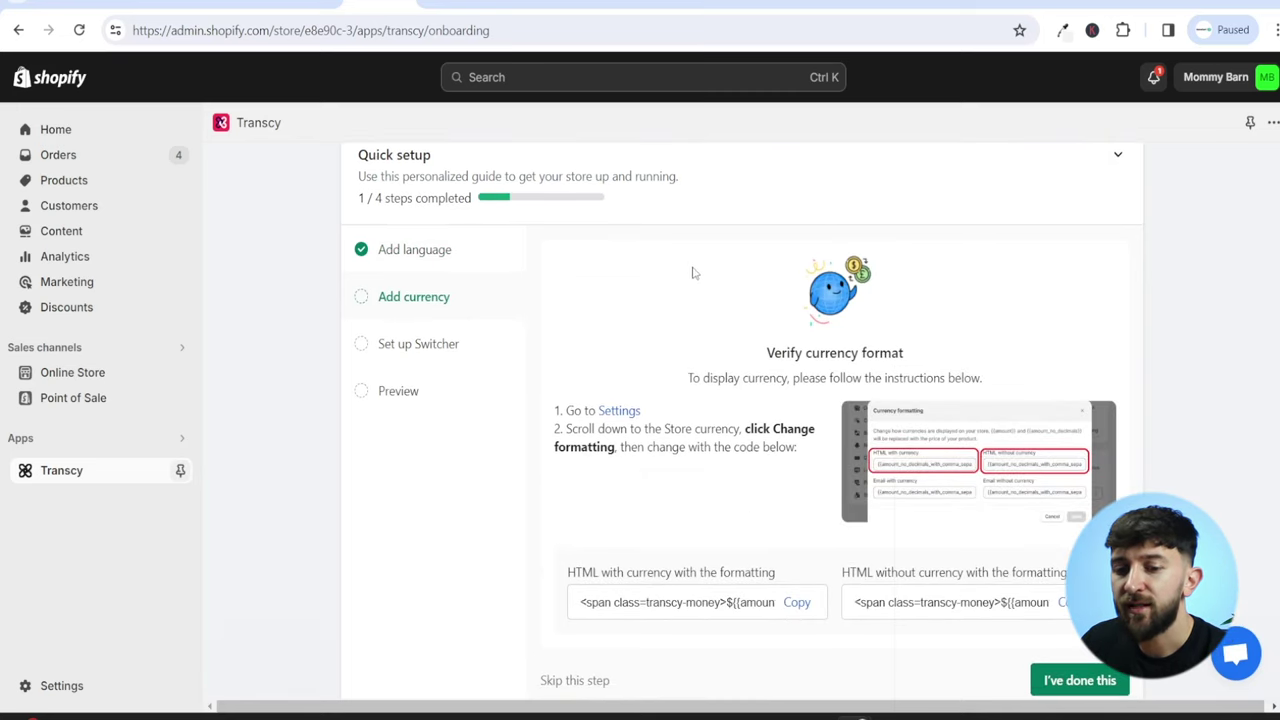
Open the store settings in a separate browser tab and bring up the currency formatting options for the store currency
right_click(620, 414)
click(600, 263)
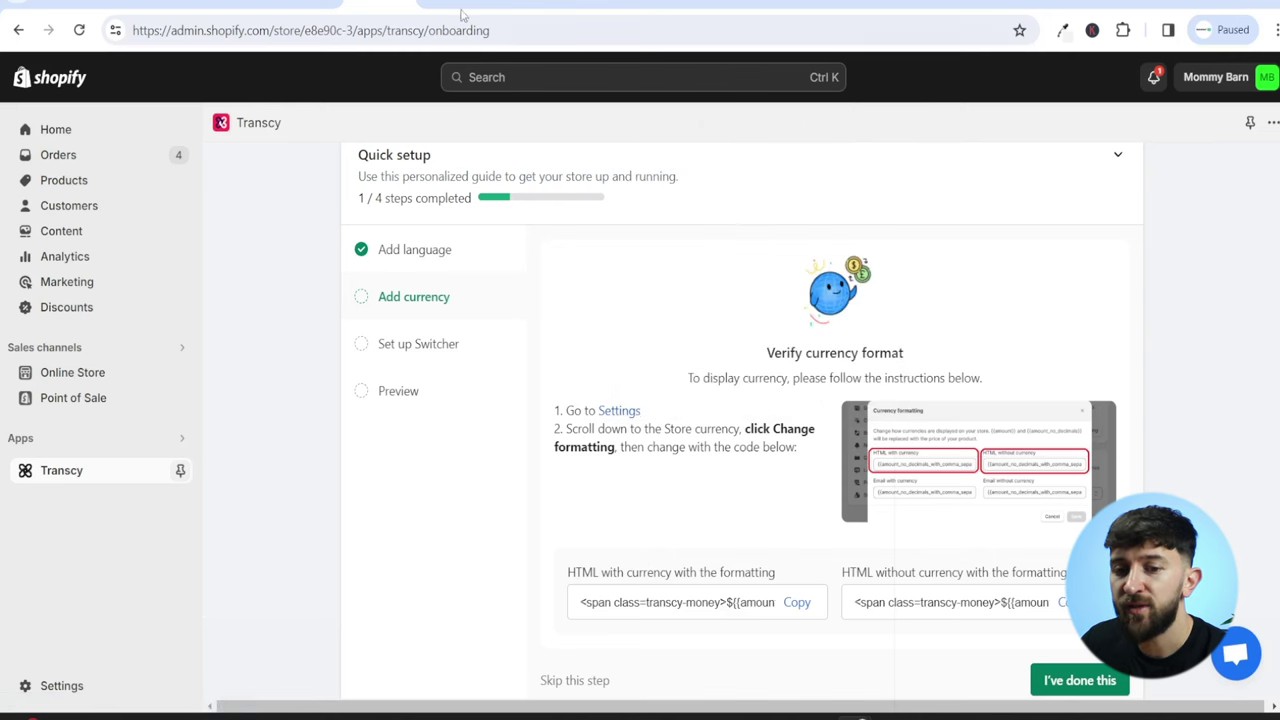
key(ctrl+Tab)
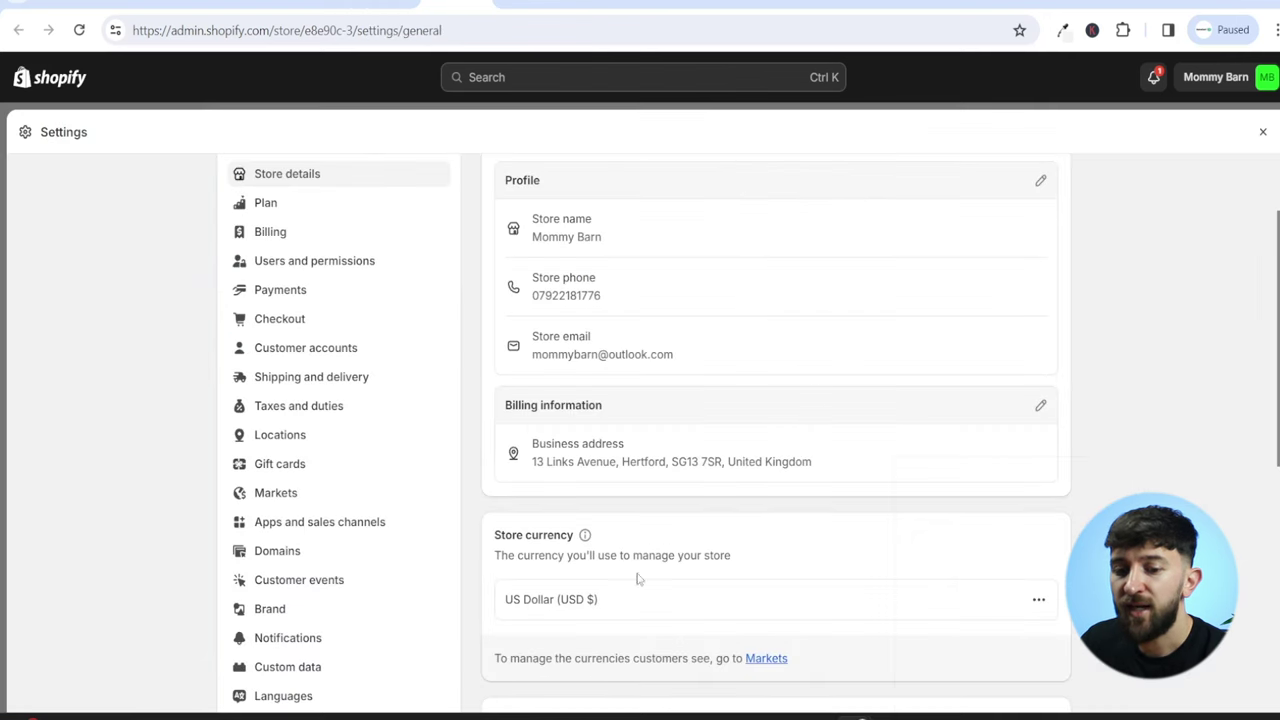
click(1038, 599)
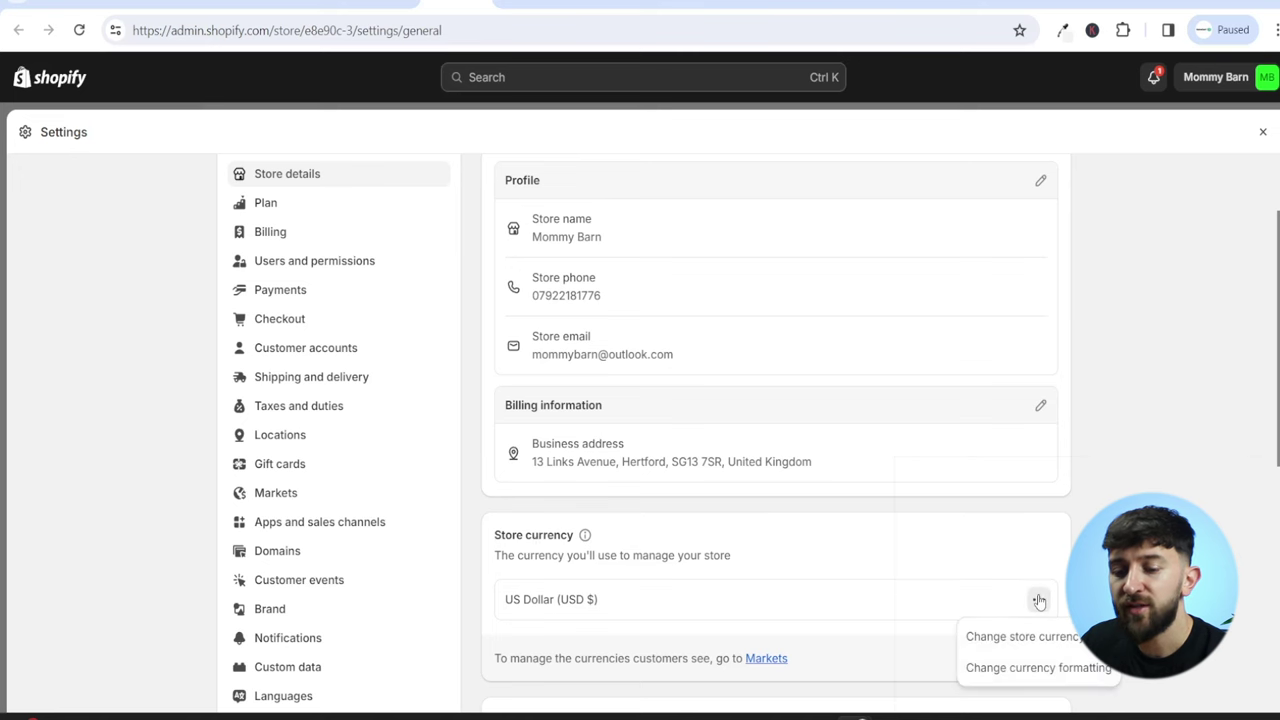
click(1045, 668)
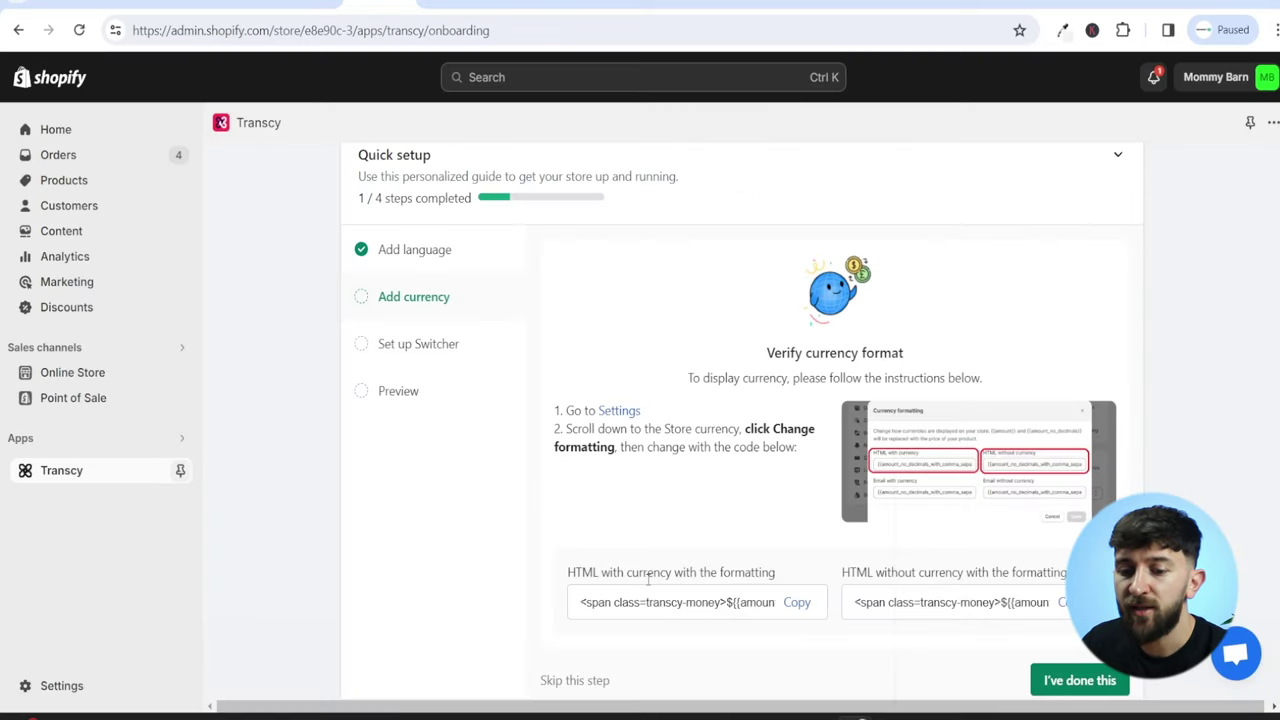
Replace the HTML with currency format with the matching transcy-money code copied from Transcy's setup instructions
click(803, 606)
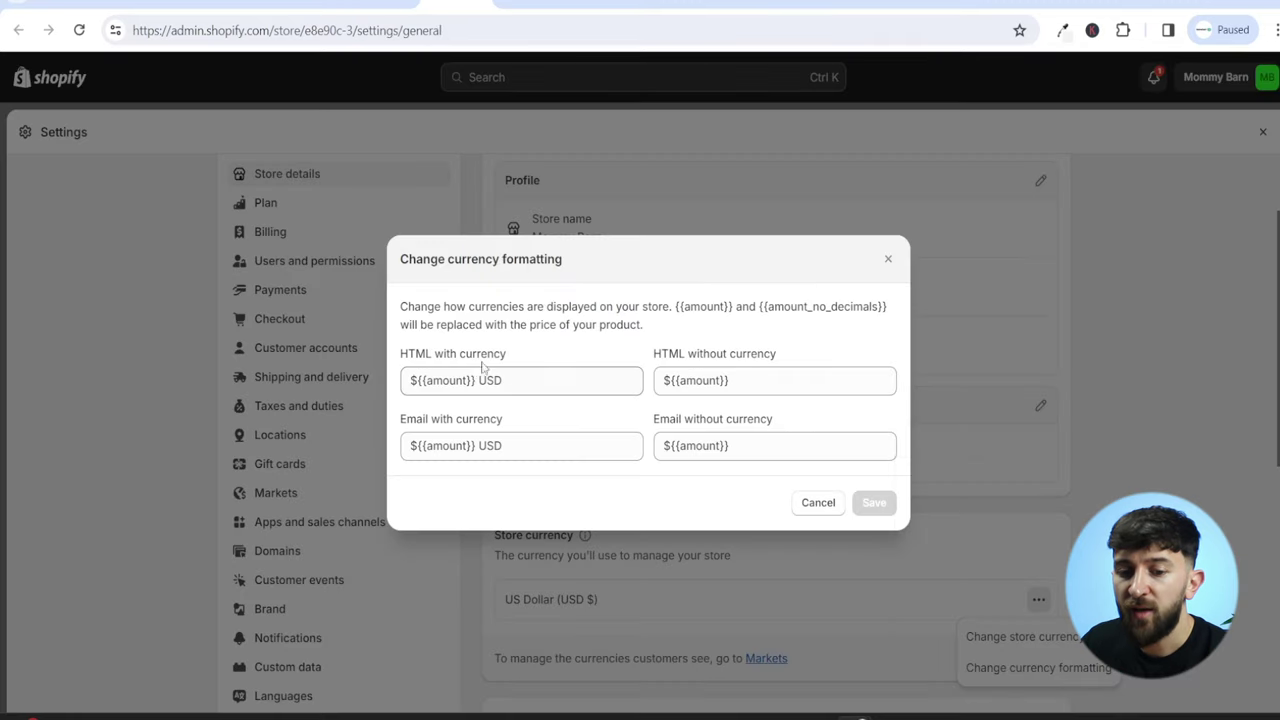
drag(543, 380, 415, 380)
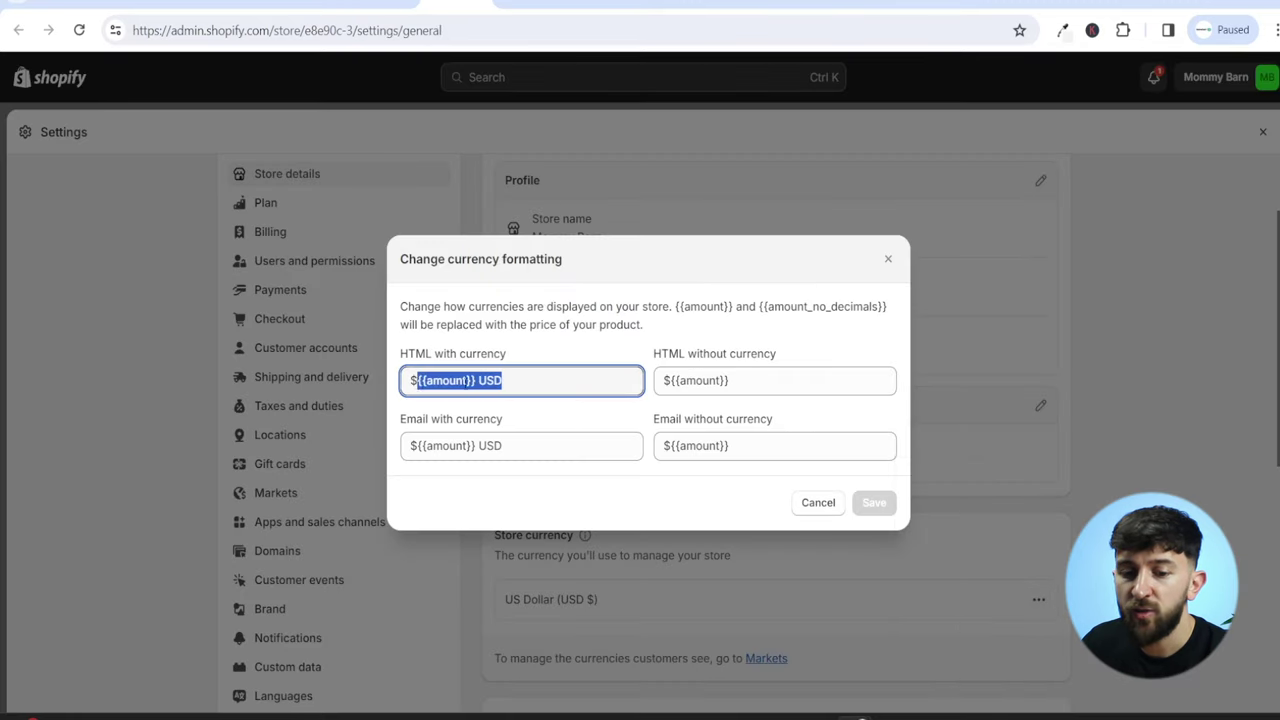
click(537, 383)
drag(537, 383, 402, 388)
key(ctrl+v)
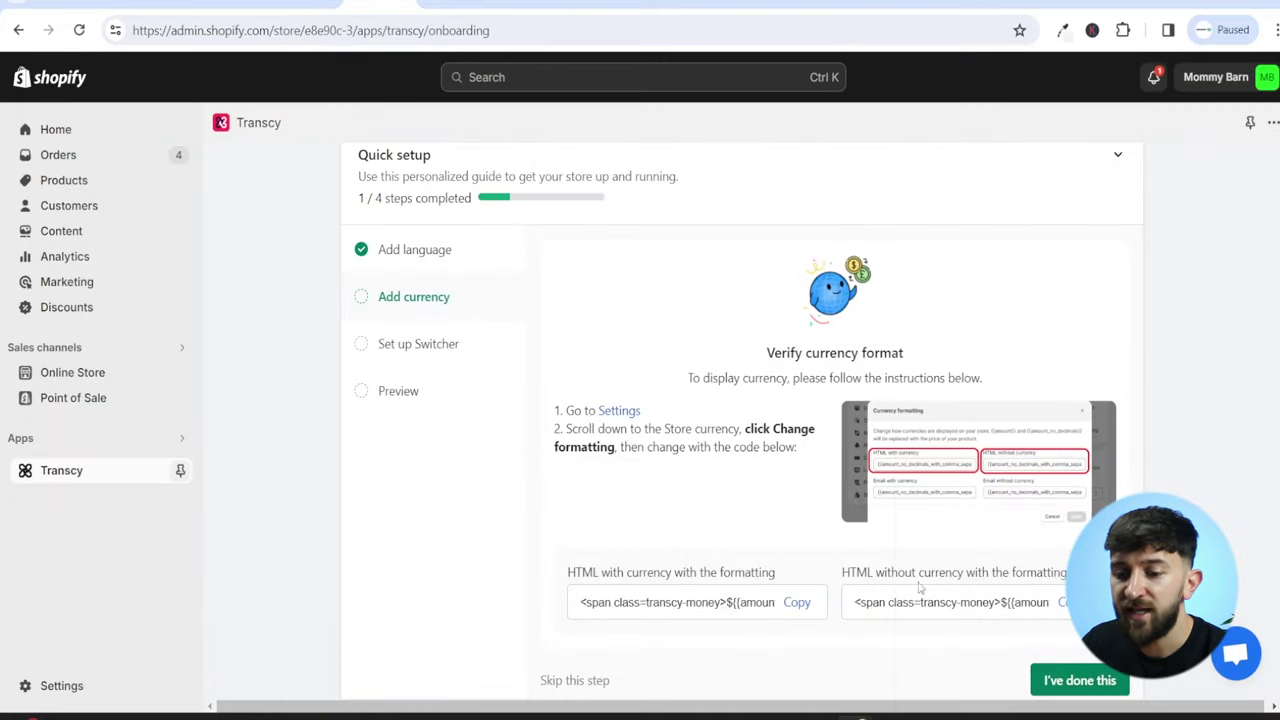
Replace the HTML without currency format with Transcy's matching transcy-money span code and save the currency formatting
click(1066, 602)
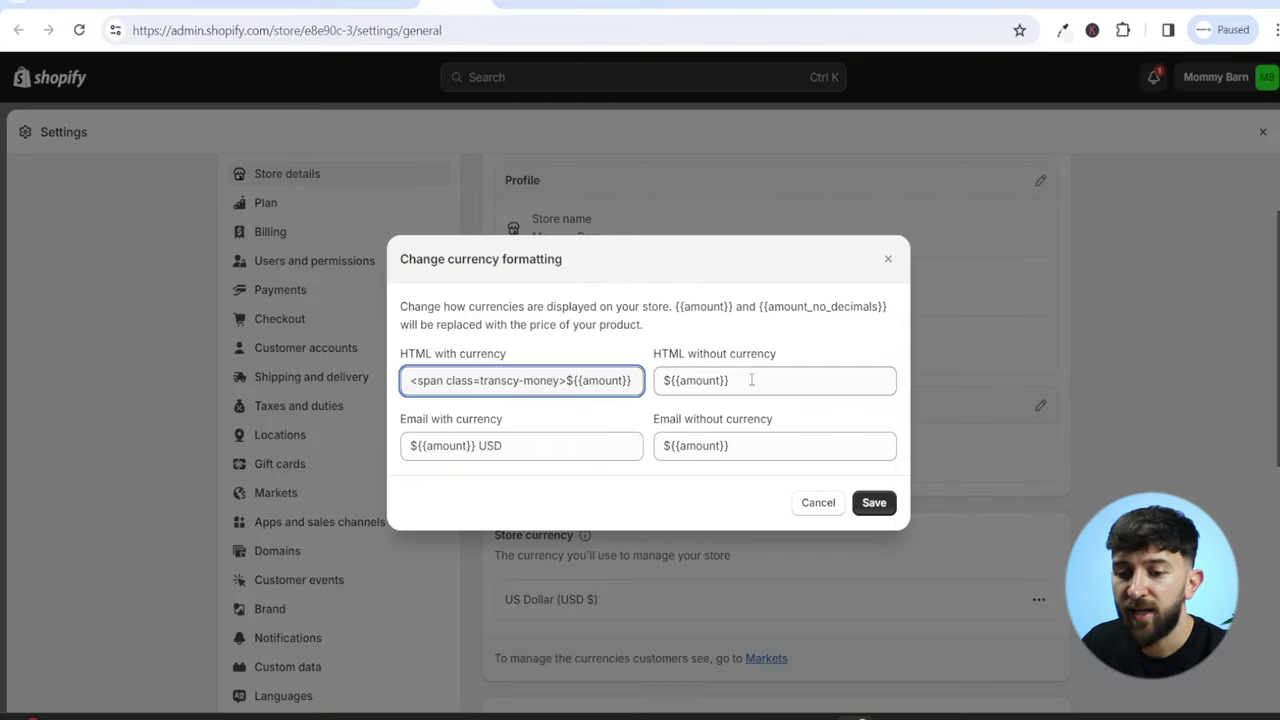
drag(751, 380, 647, 386)
key(ctrl+v)
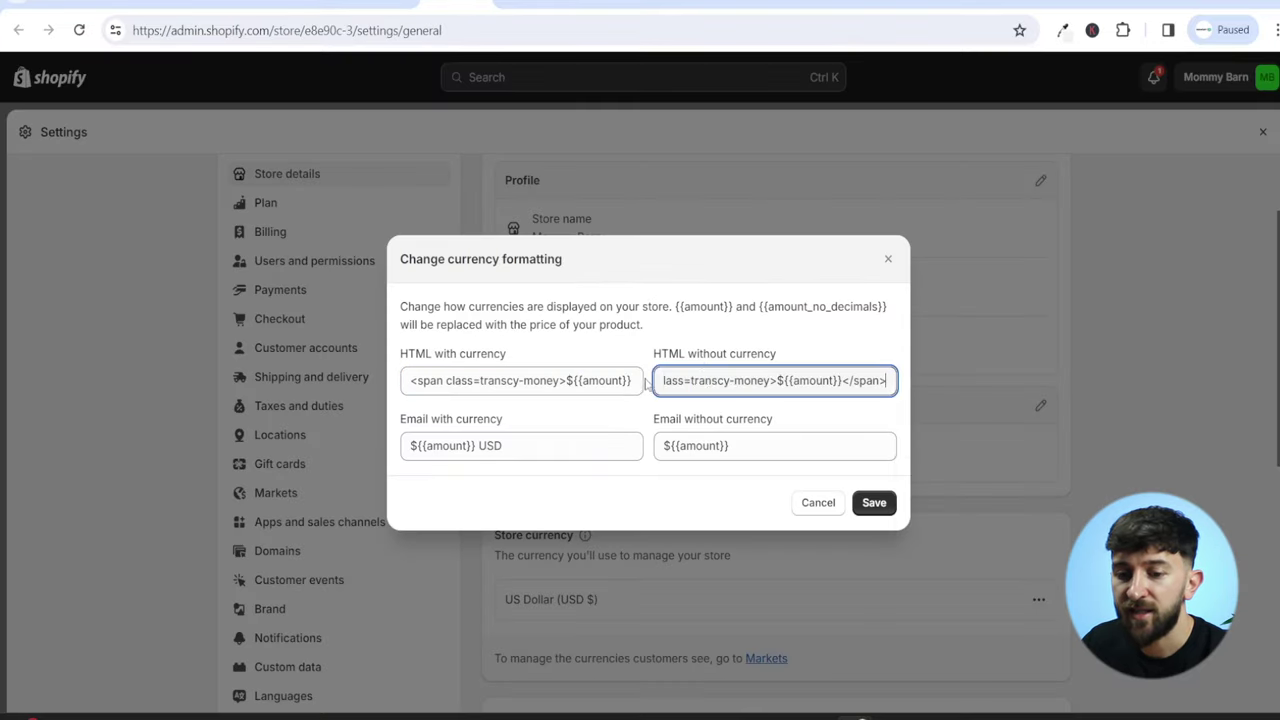
click(876, 505)
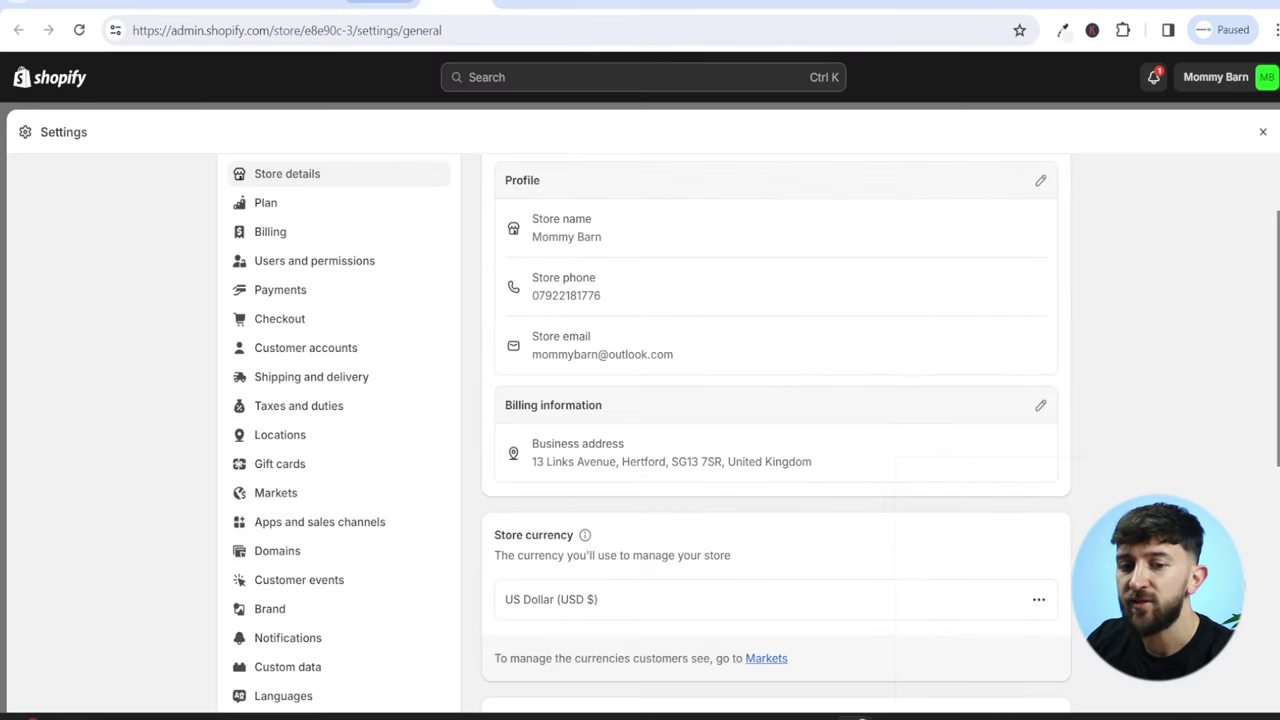
Confirm the currency format in Transcy's setup, review the available currencies and complete the currency stage with the suggested selection
click(380, 3)
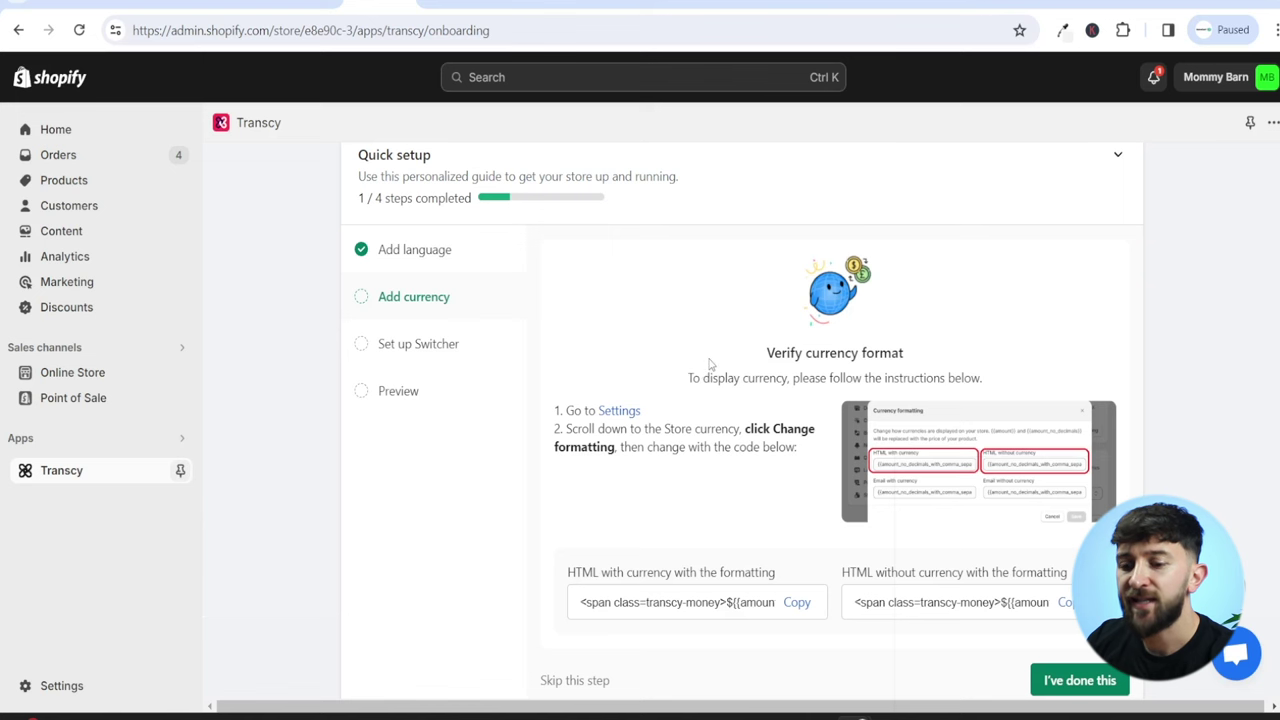
click(1085, 682)
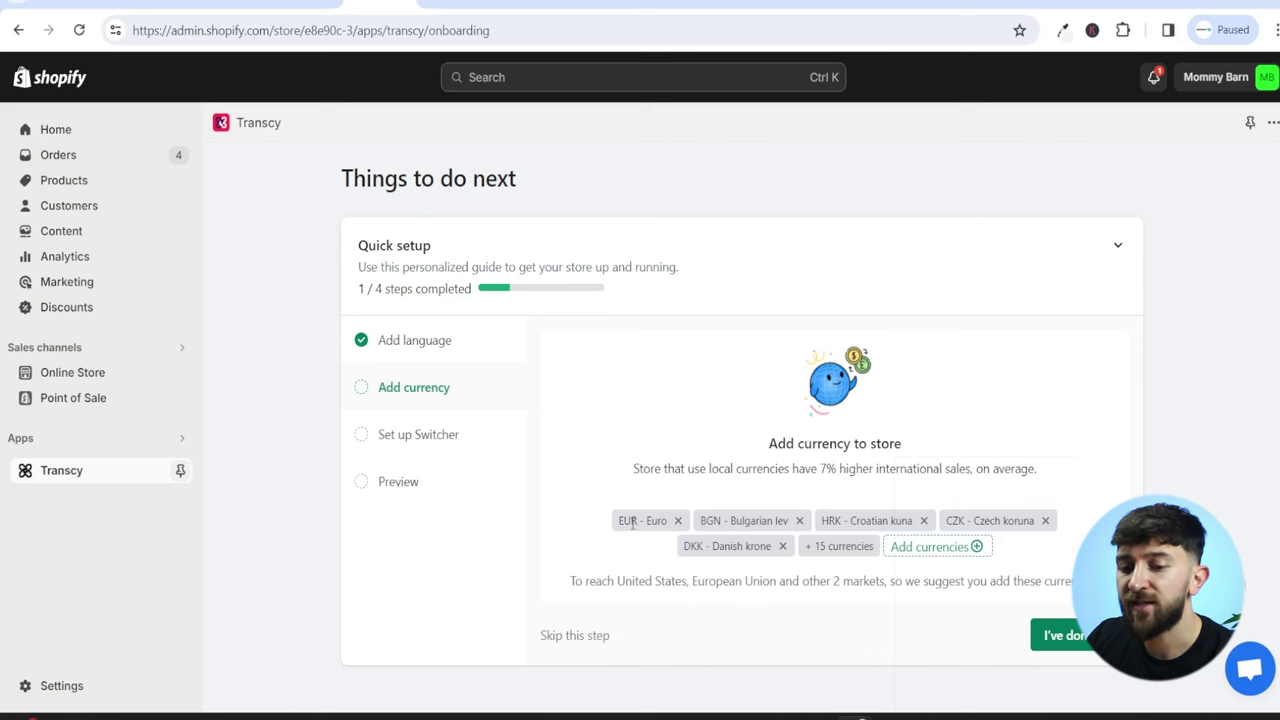
click(937, 556)
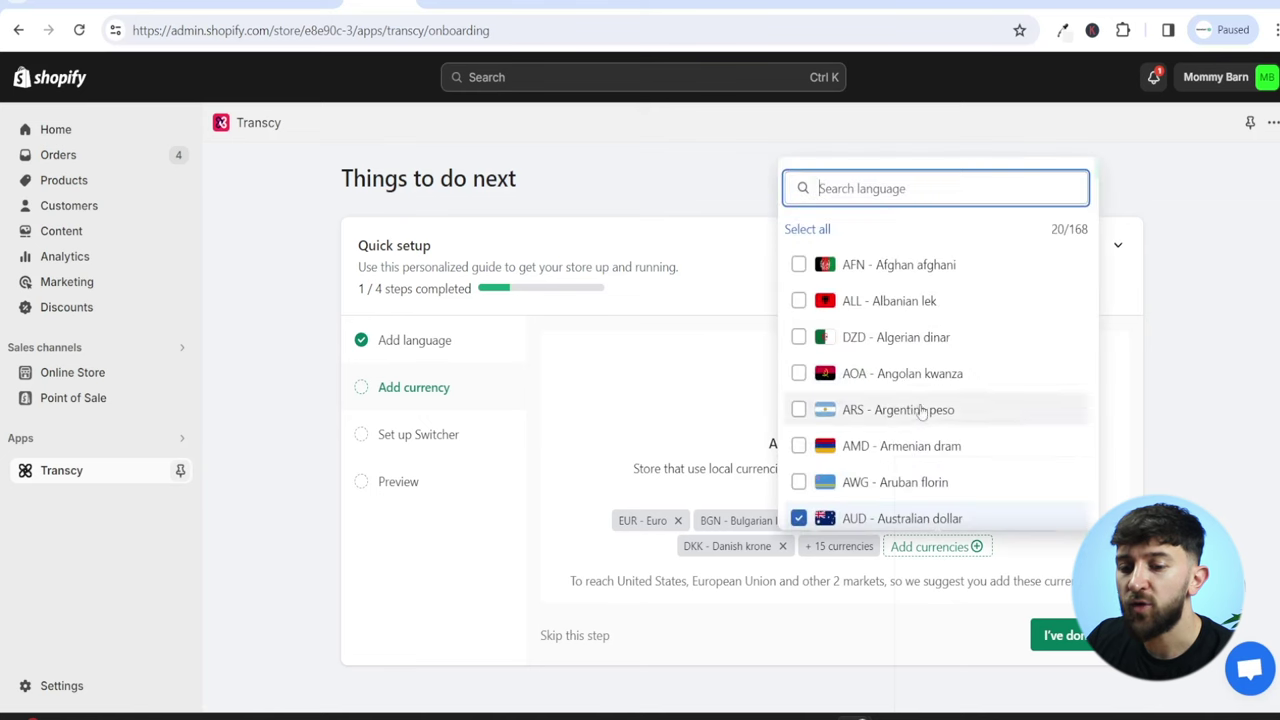
scroll(930, 409, down, 10)
scroll(1003, 410, down, 8)
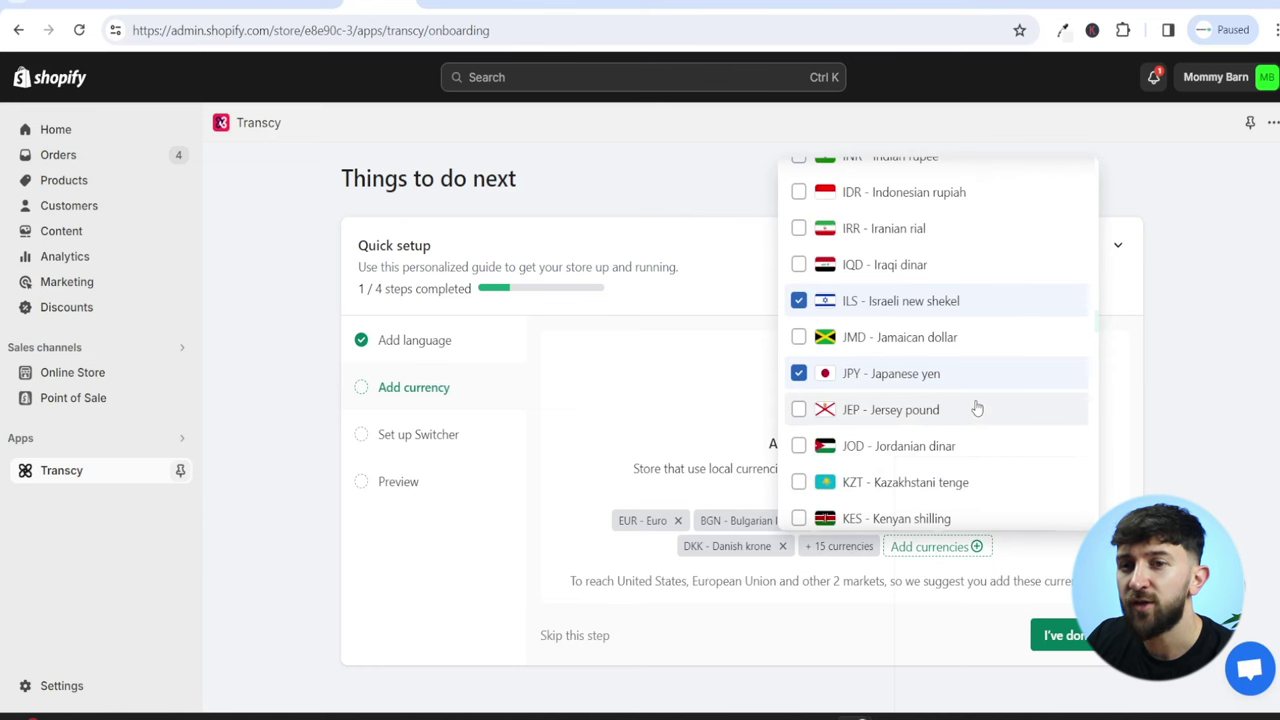
click(1197, 455)
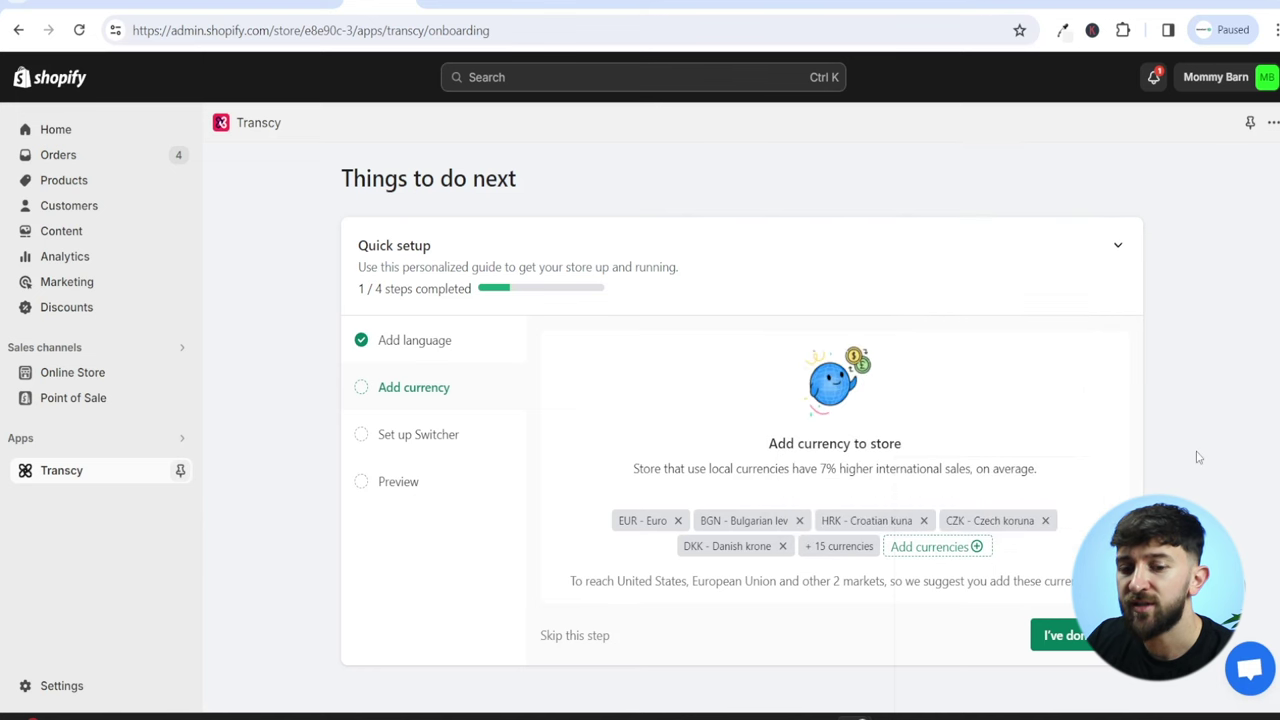
click(1065, 635)
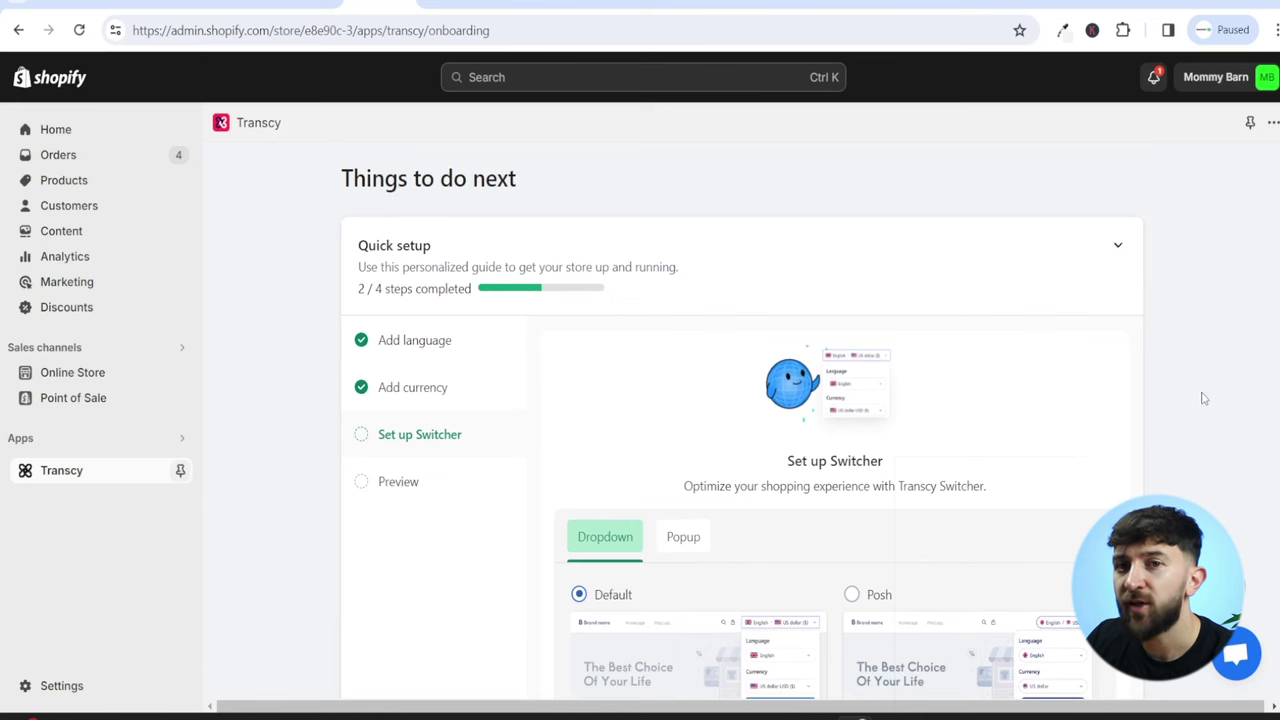
Compare the Dropdown and Popup switcher styles, keep the Default dropdown design and proceed to the final setup stage
scroll(1204, 399, down, 2)
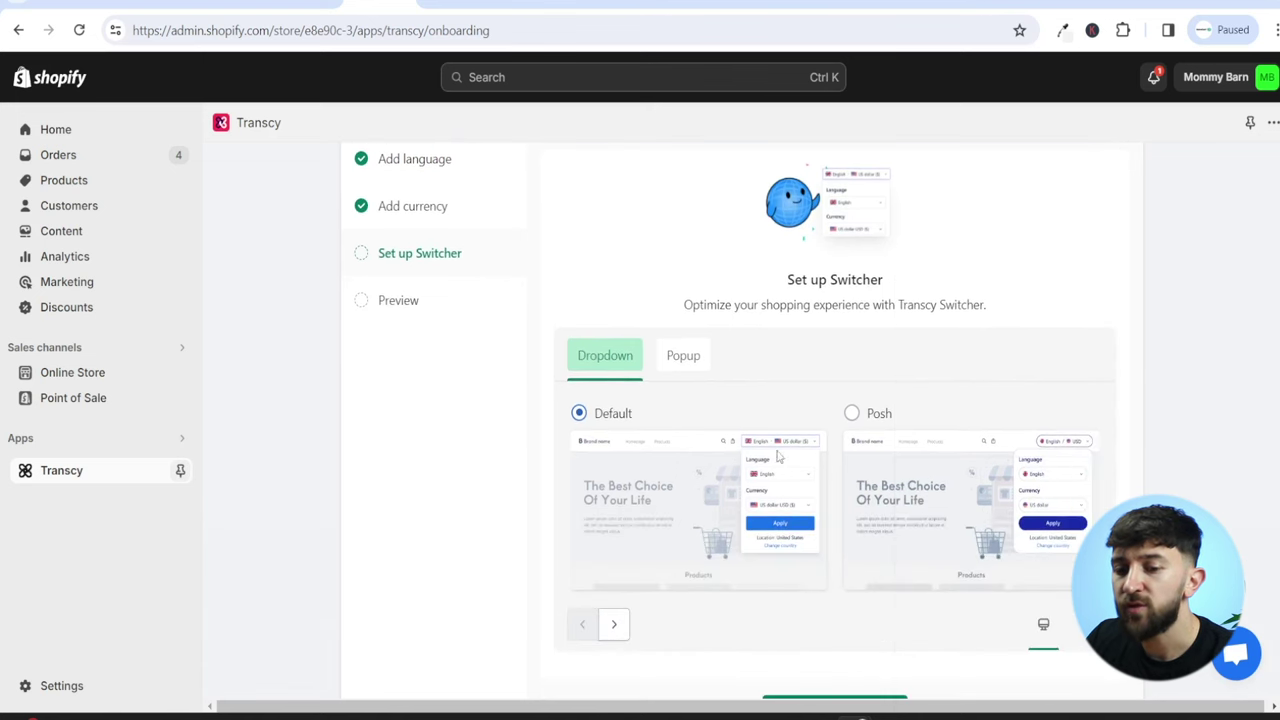
click(692, 358)
click(600, 362)
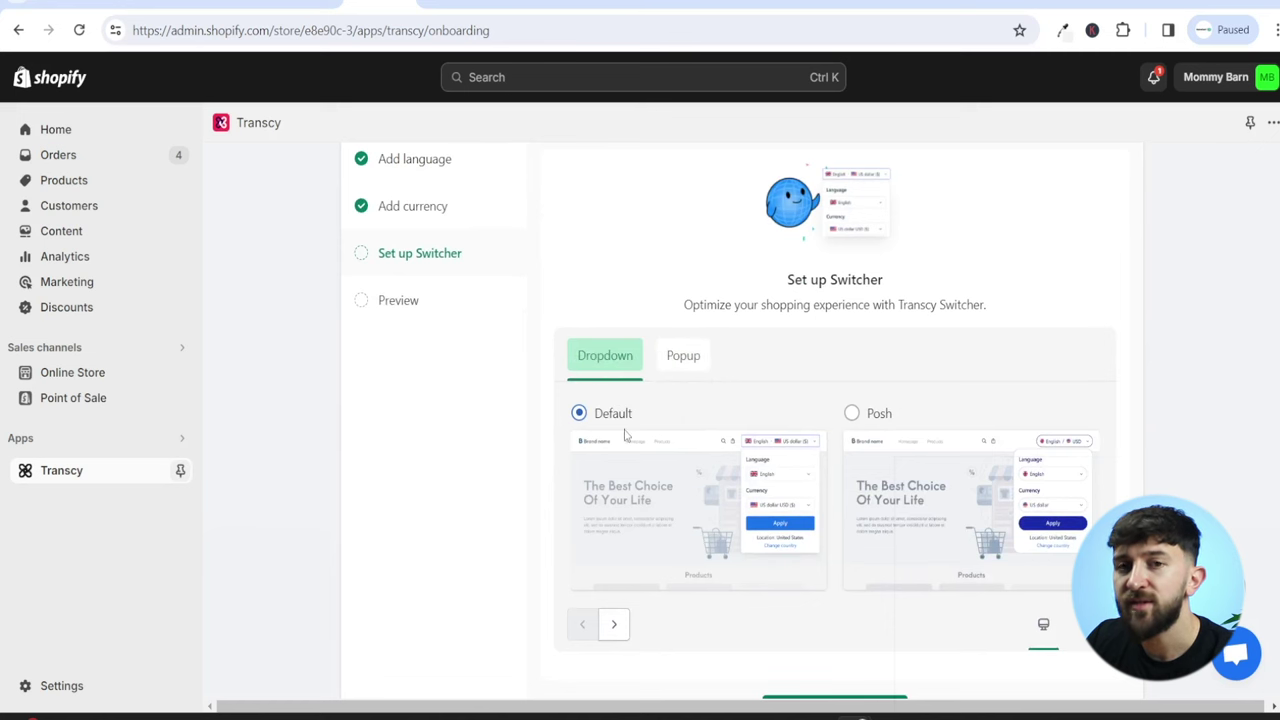
scroll(680, 405, down, 1)
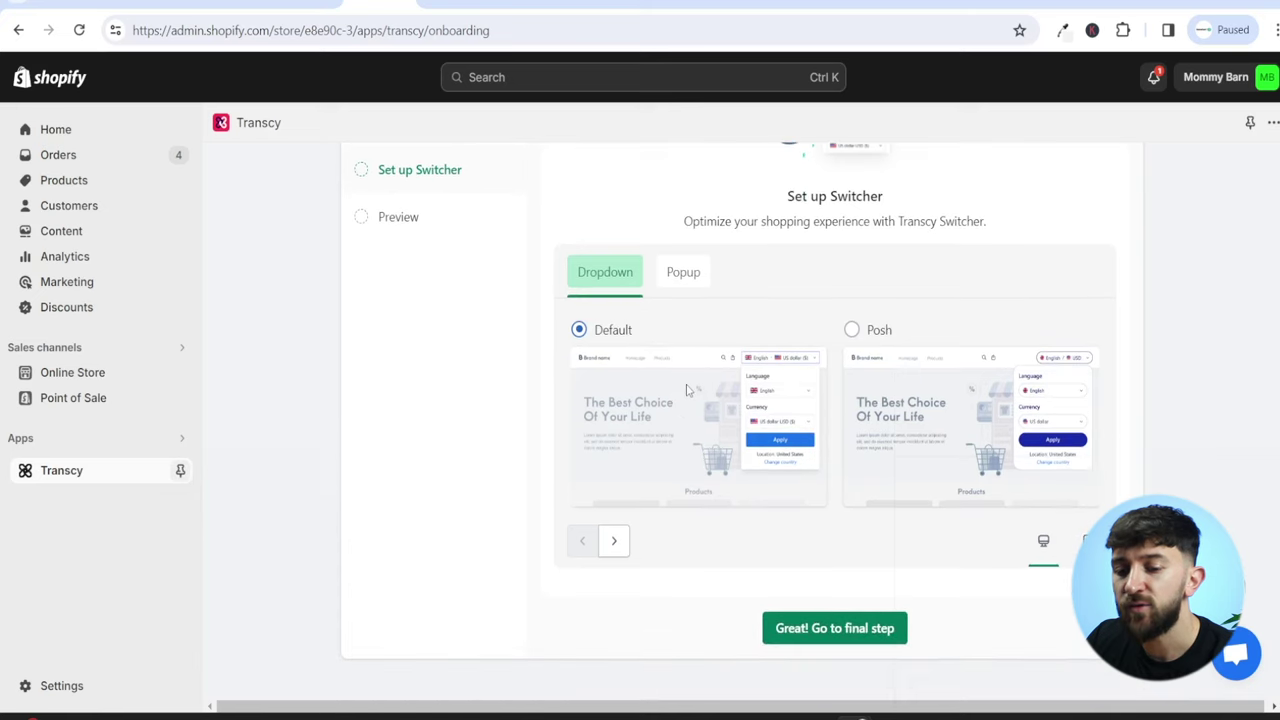
click(845, 632)
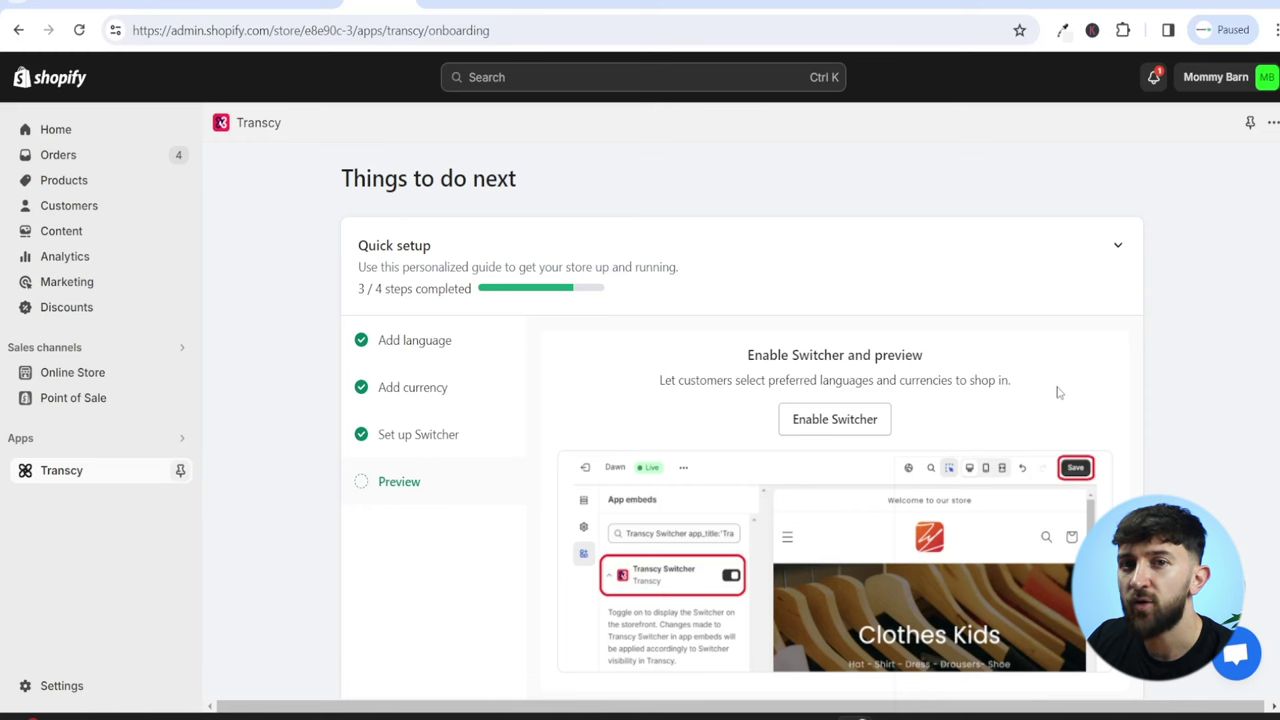
Enable the Transcy Switcher embed in the live theme, save it and preview the switcher on the storefront
click(832, 421)
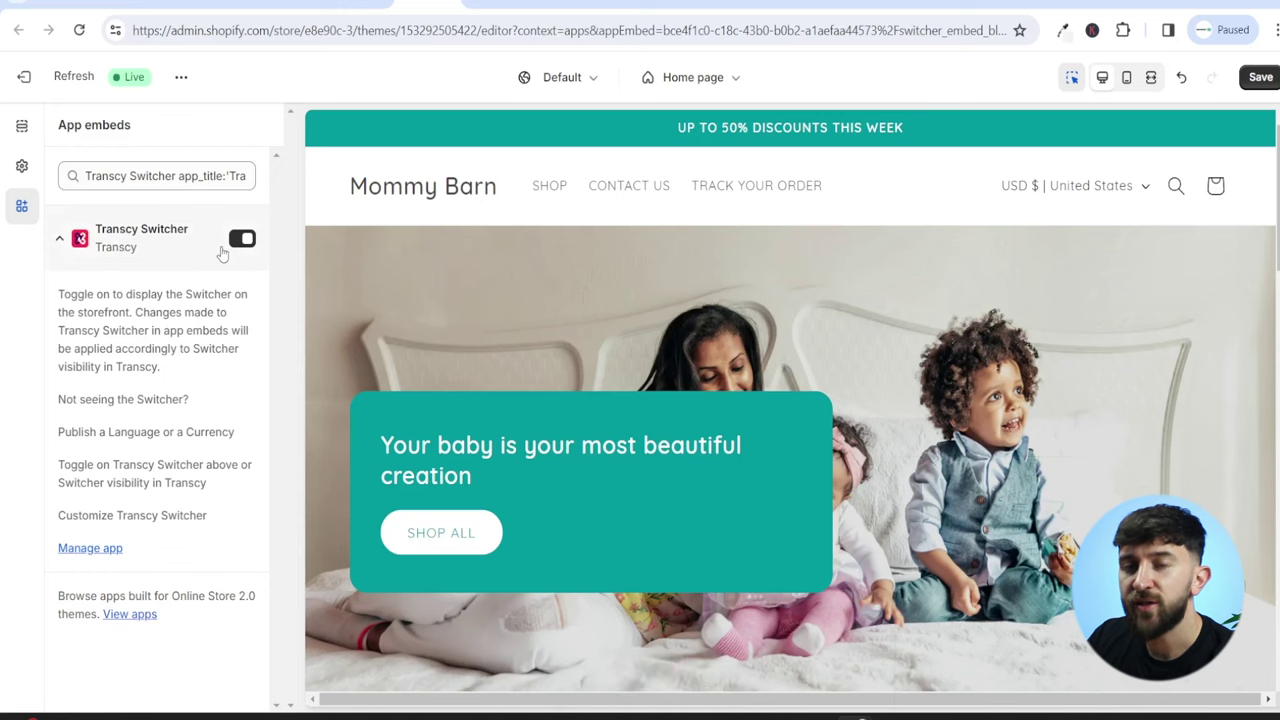
click(1266, 79)
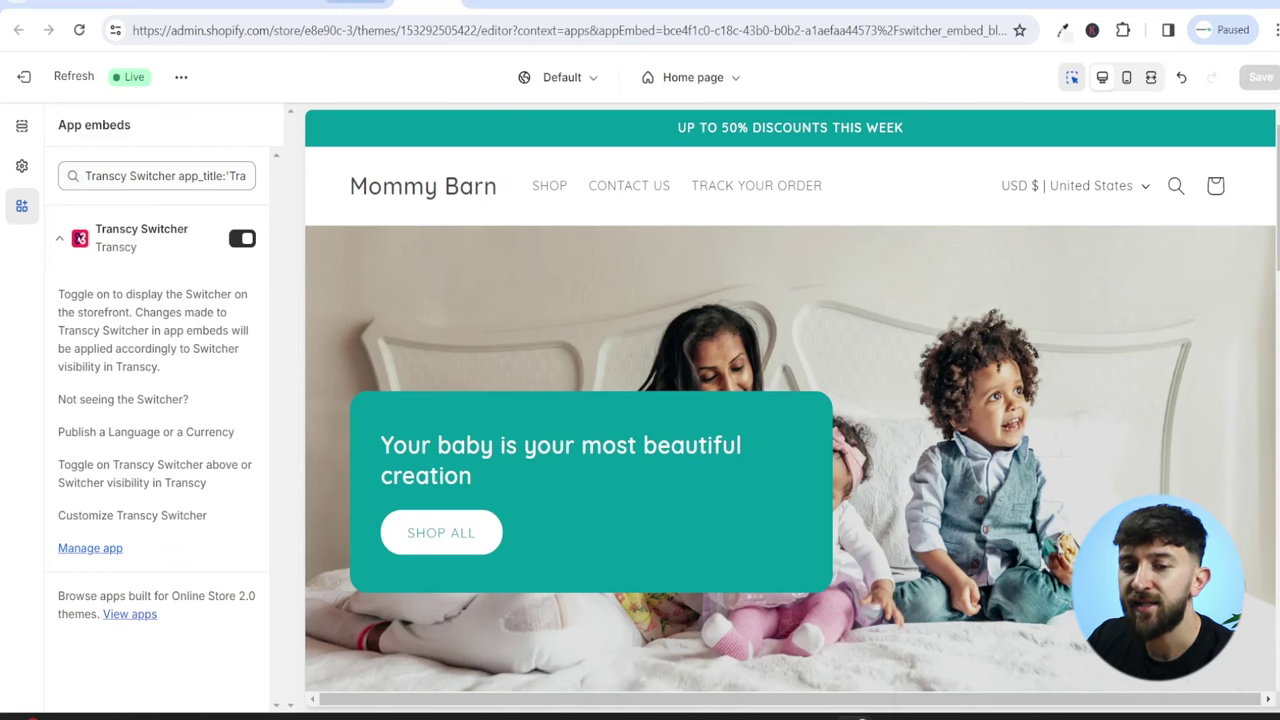
click(356, 3)
scroll(820, 251, down, 1)
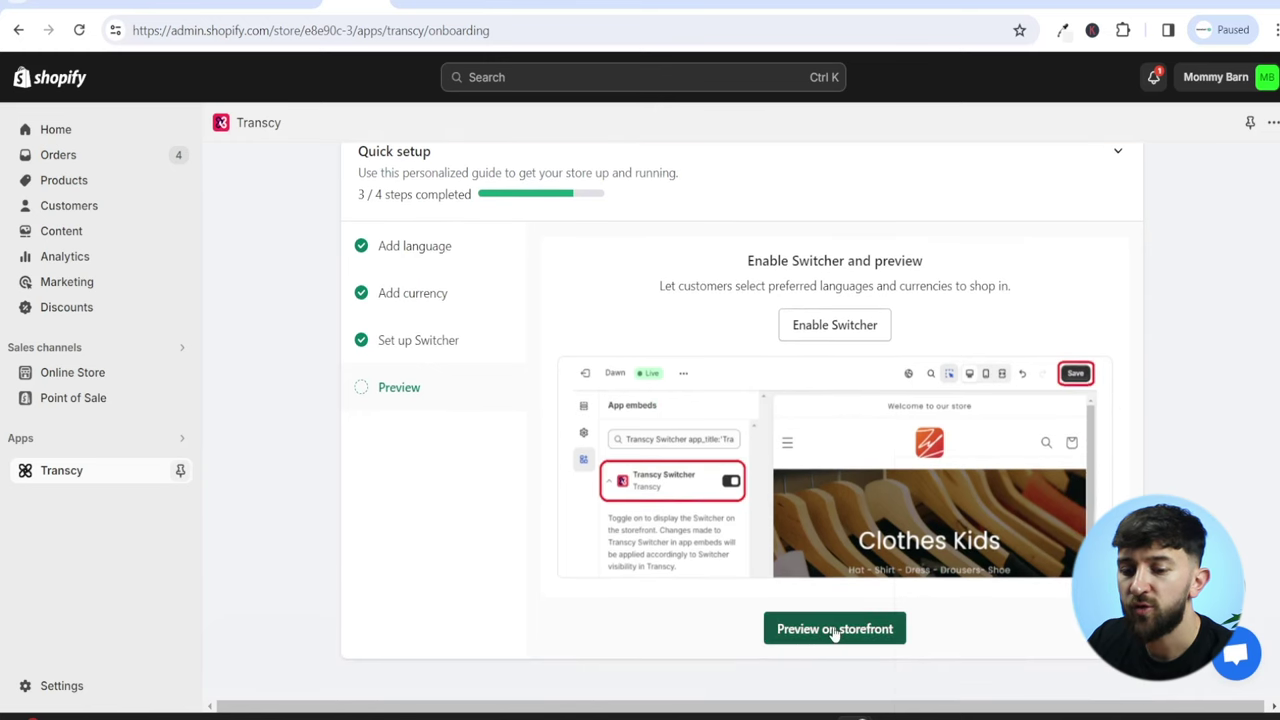
click(830, 632)
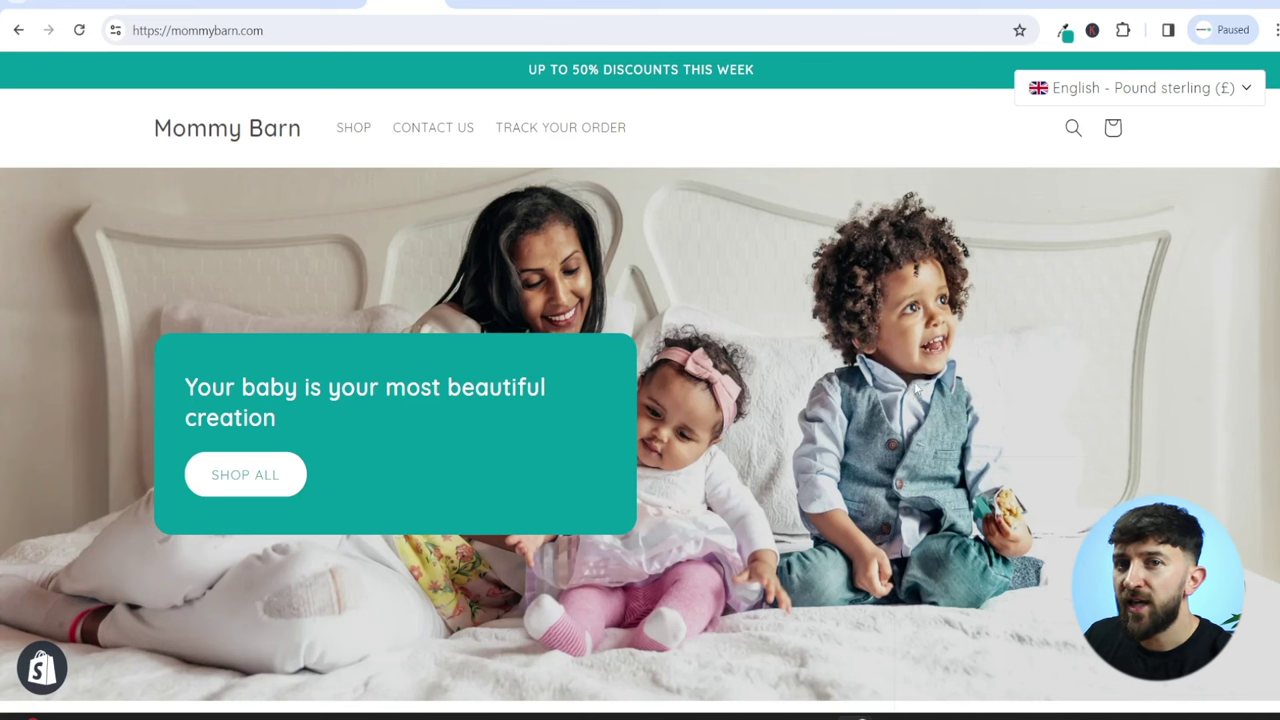
Switch the storefront to French with Euro EUR (€) as the currency and apply the selection
click(1136, 87)
click(1110, 196)
click(1122, 260)
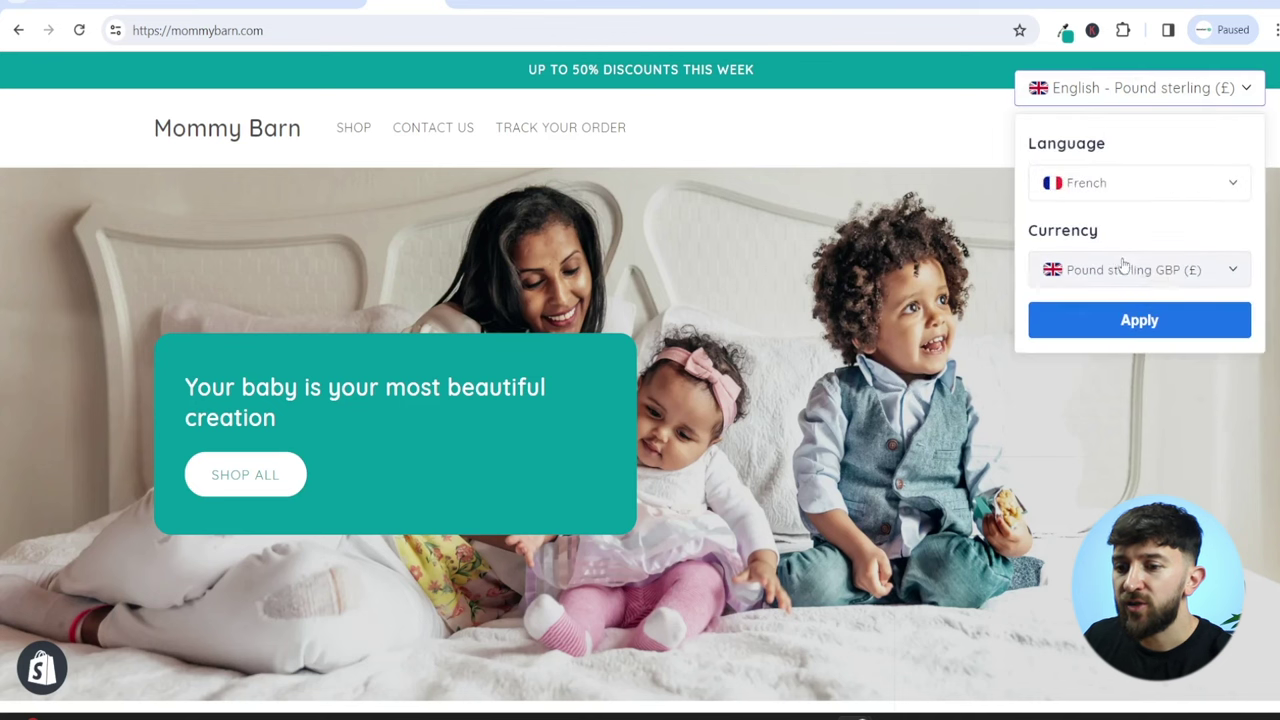
click(1132, 280)
click(1149, 350)
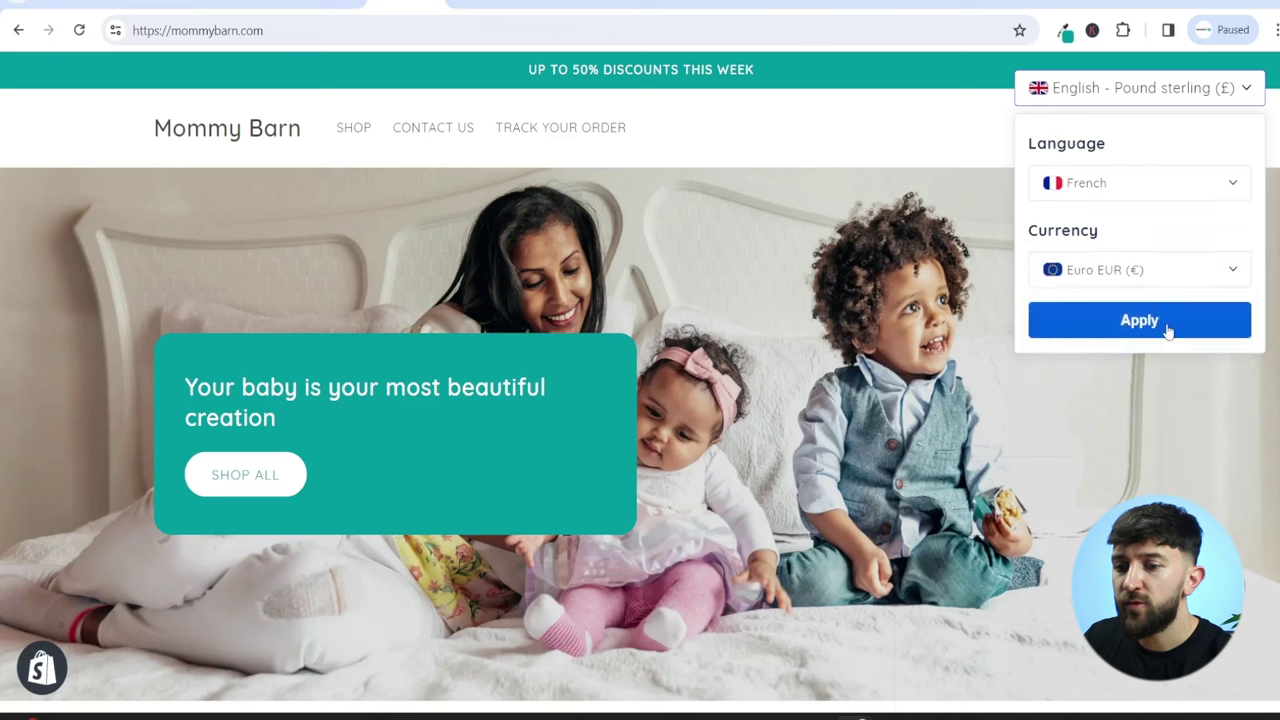
click(1155, 336)
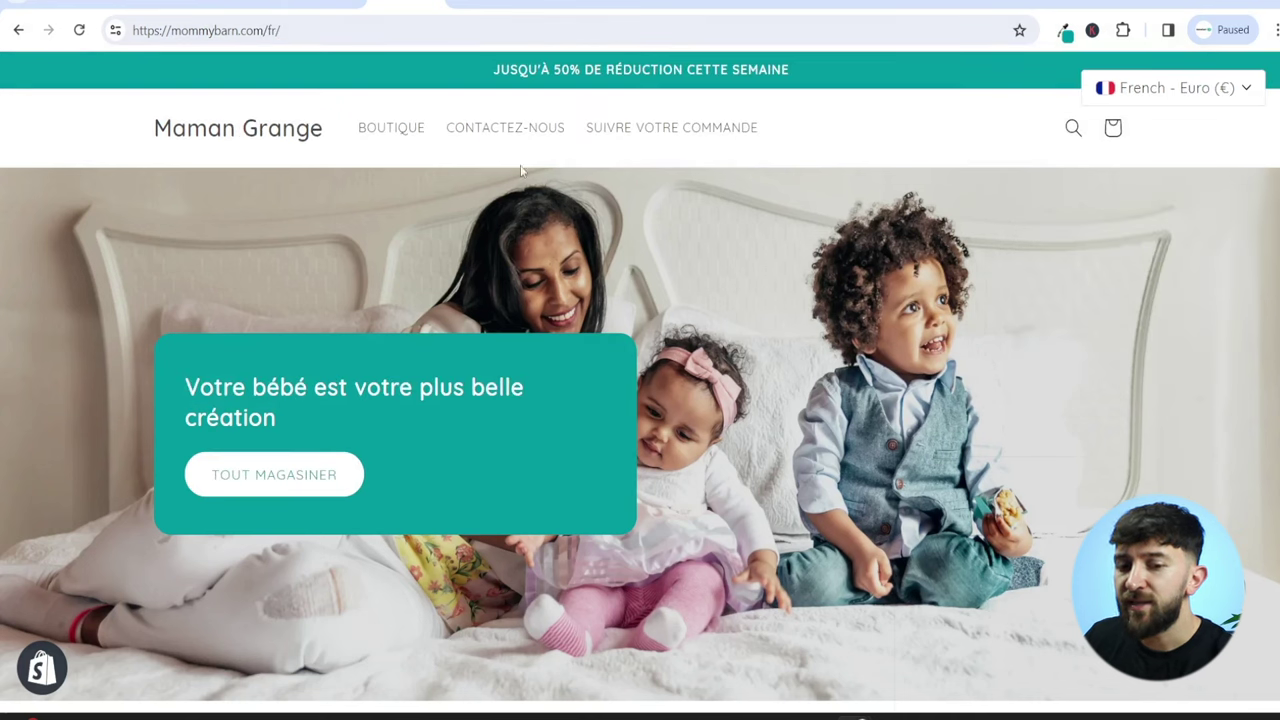
Review the French home page, checking the best sellers' translated titles and euro prices, and open the rechargeable baby night light
scroll(905, 214, down, 5)
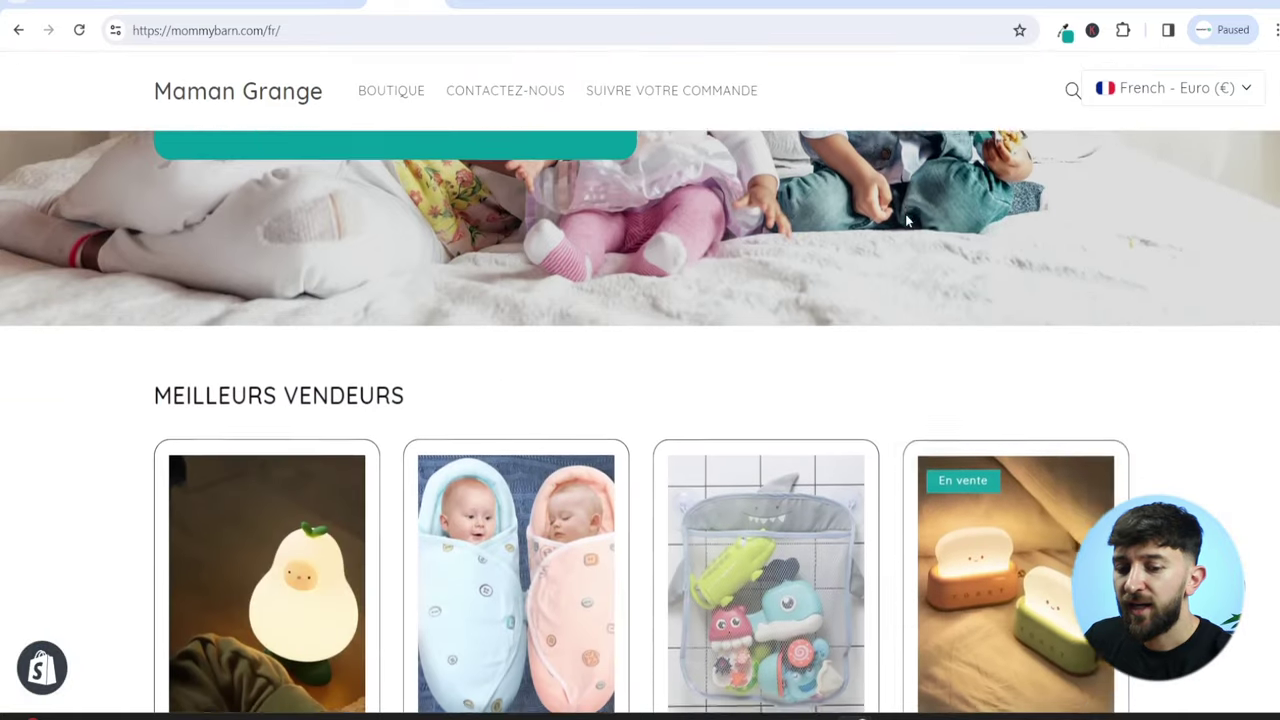
scroll(898, 216, down, 1)
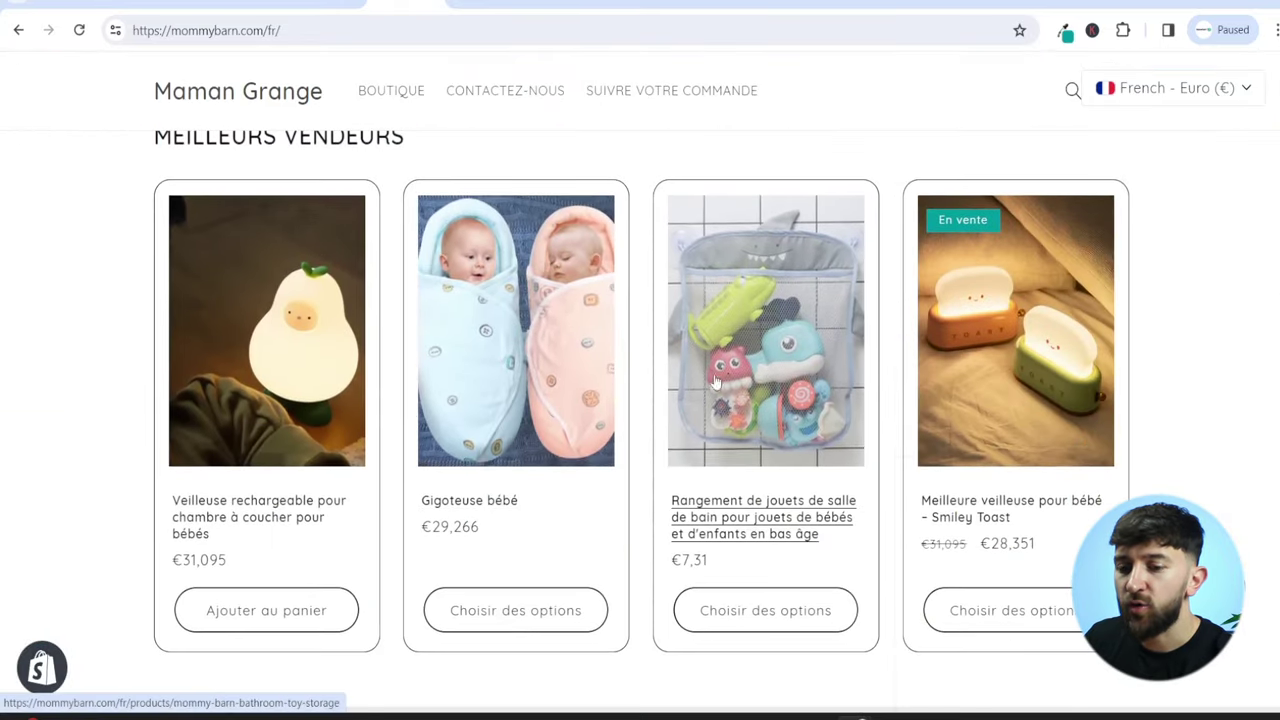
scroll(928, 284, down, 5)
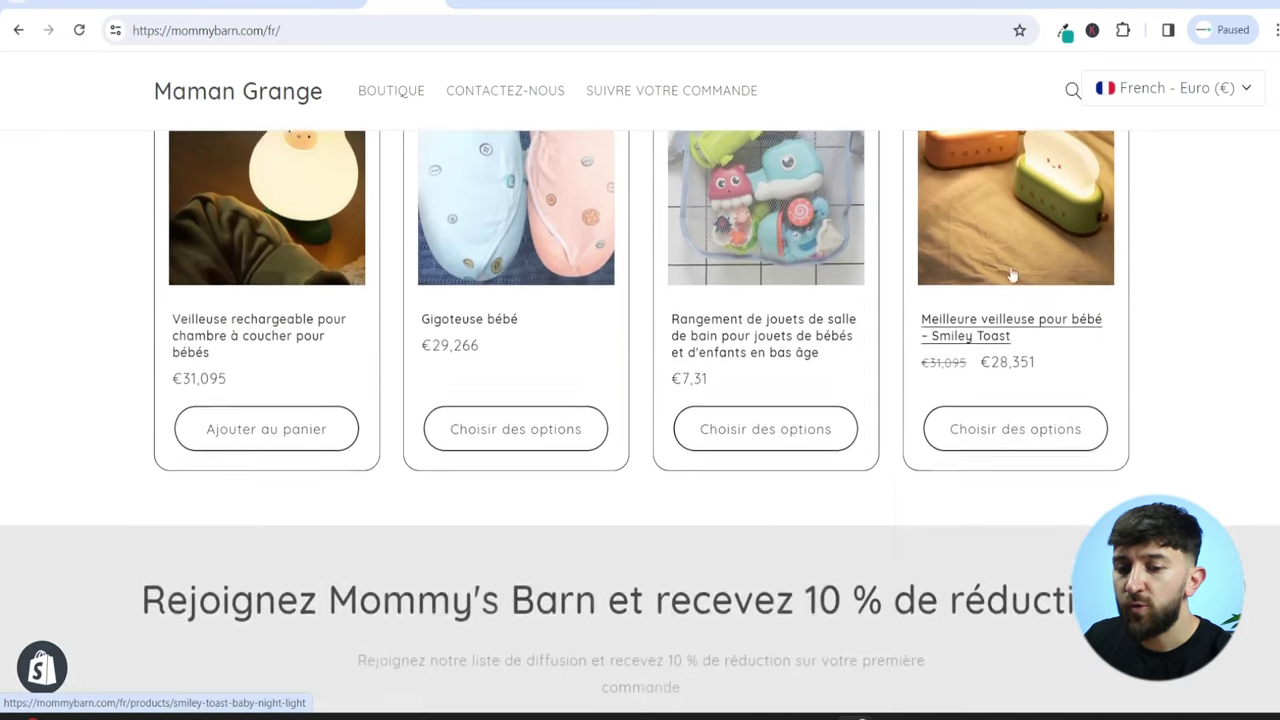
scroll(728, 311, up, 5)
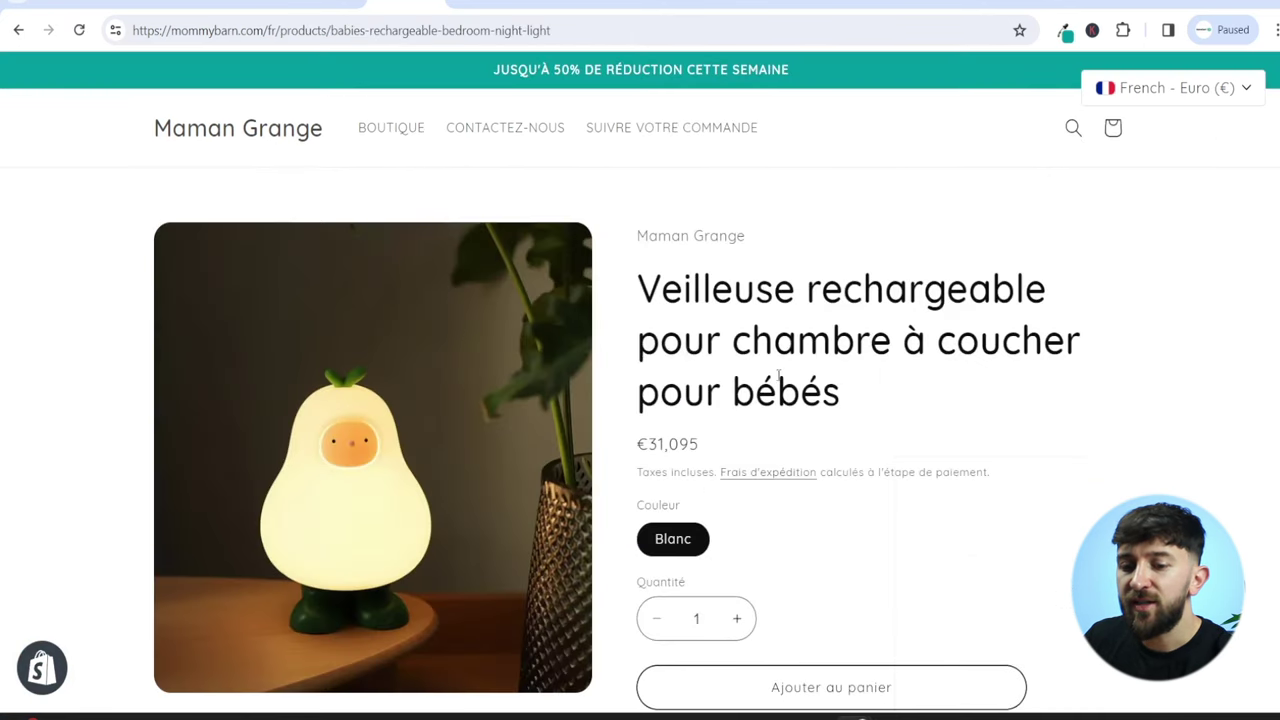
Examine the night light's product page for translated title, price, purchase options and description text
scroll(986, 323, down, 3)
scroll(985, 327, up, 1)
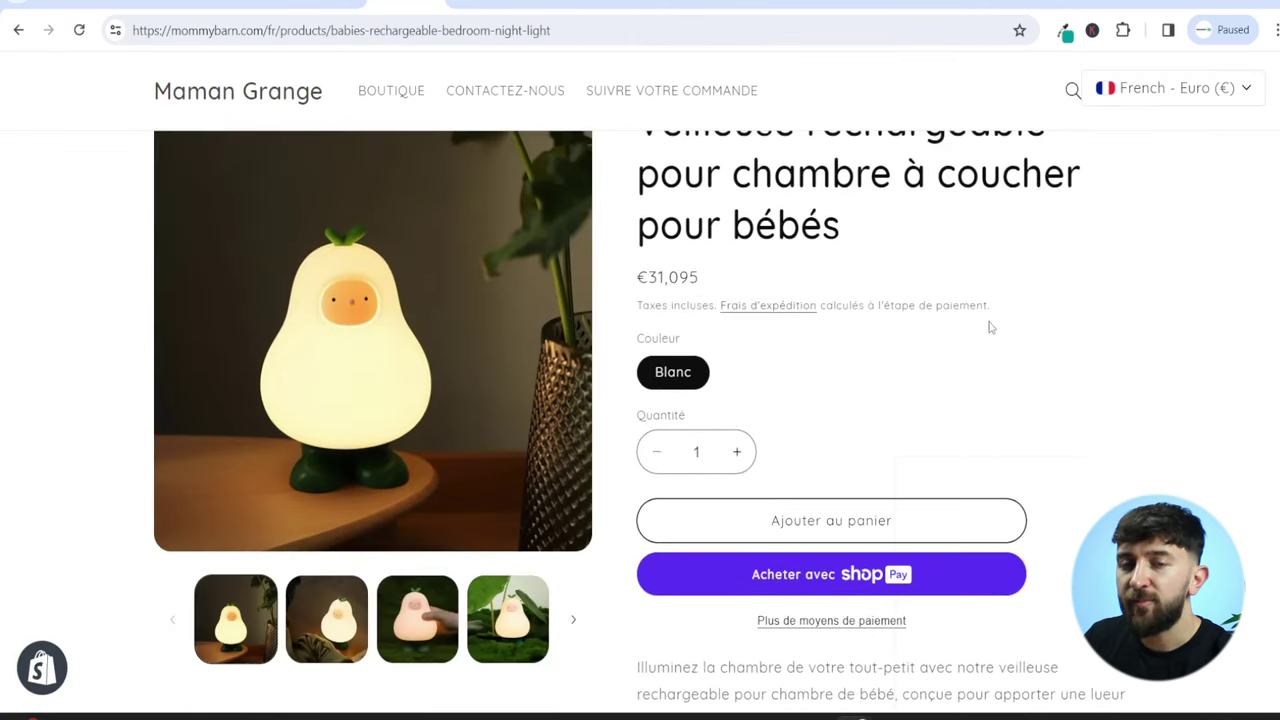
scroll(1000, 330, up, 1)
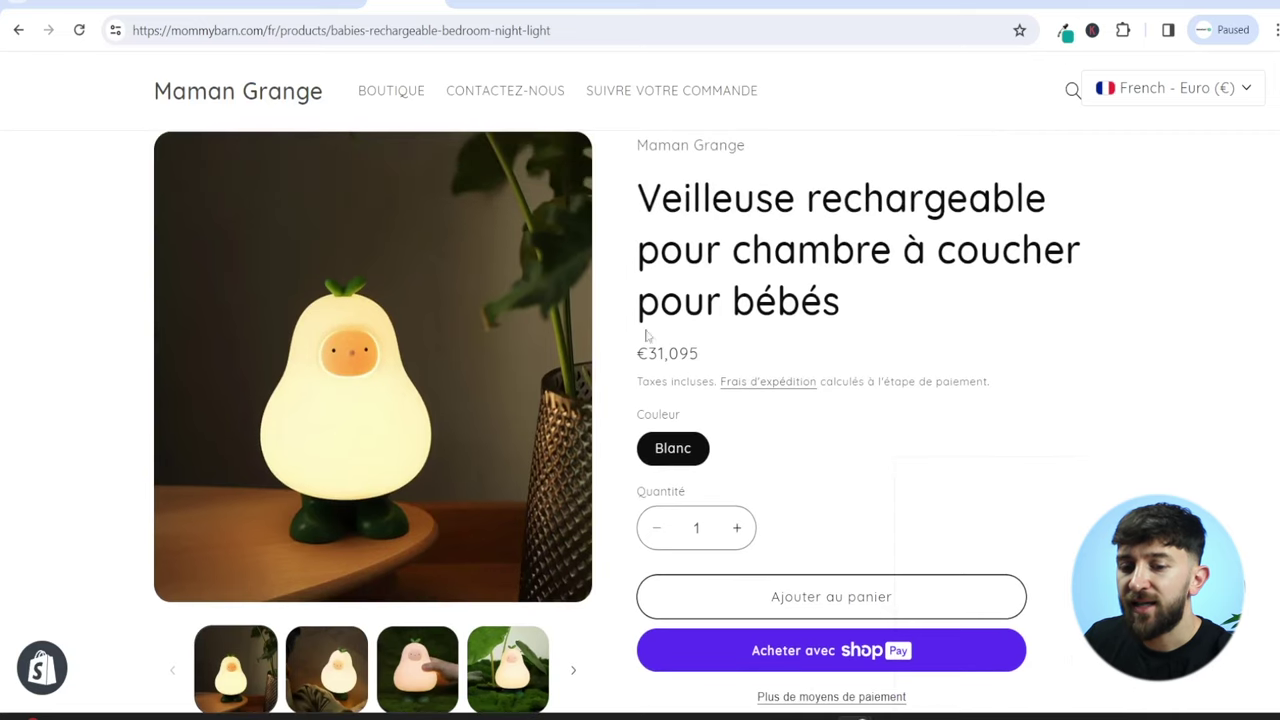
scroll(1080, 344, down, 10)
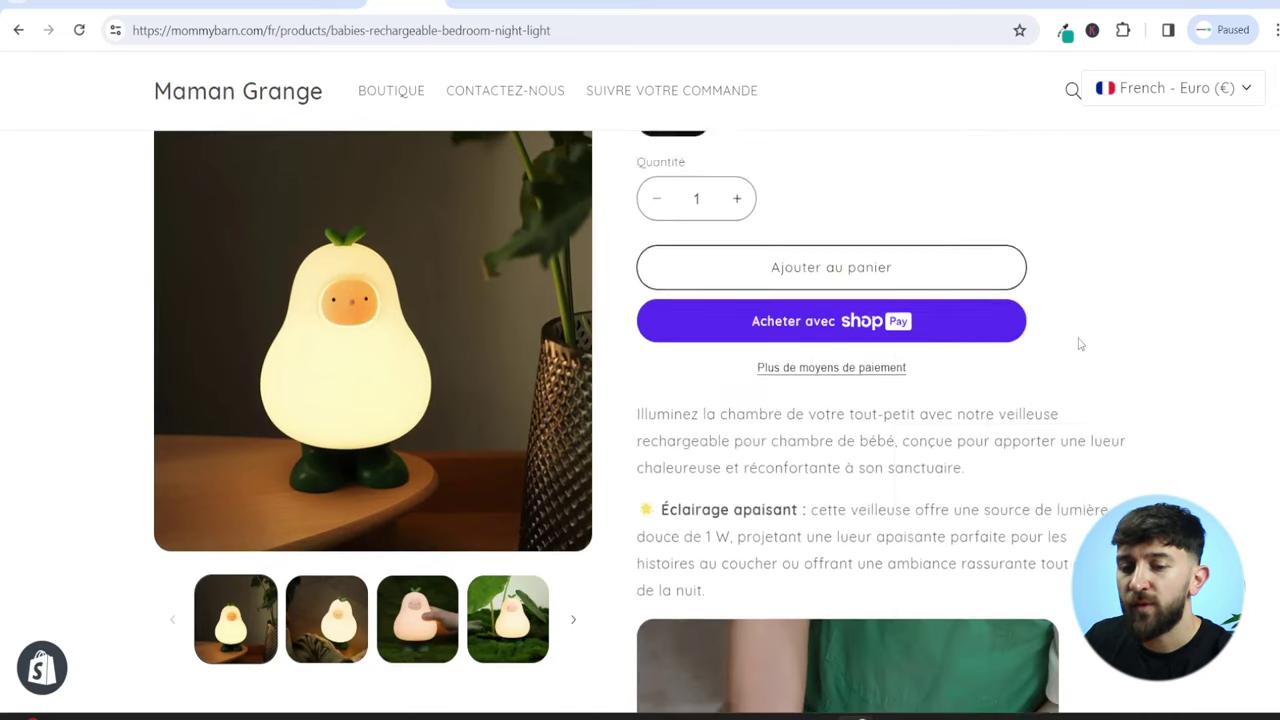
scroll(1080, 344, down, 8)
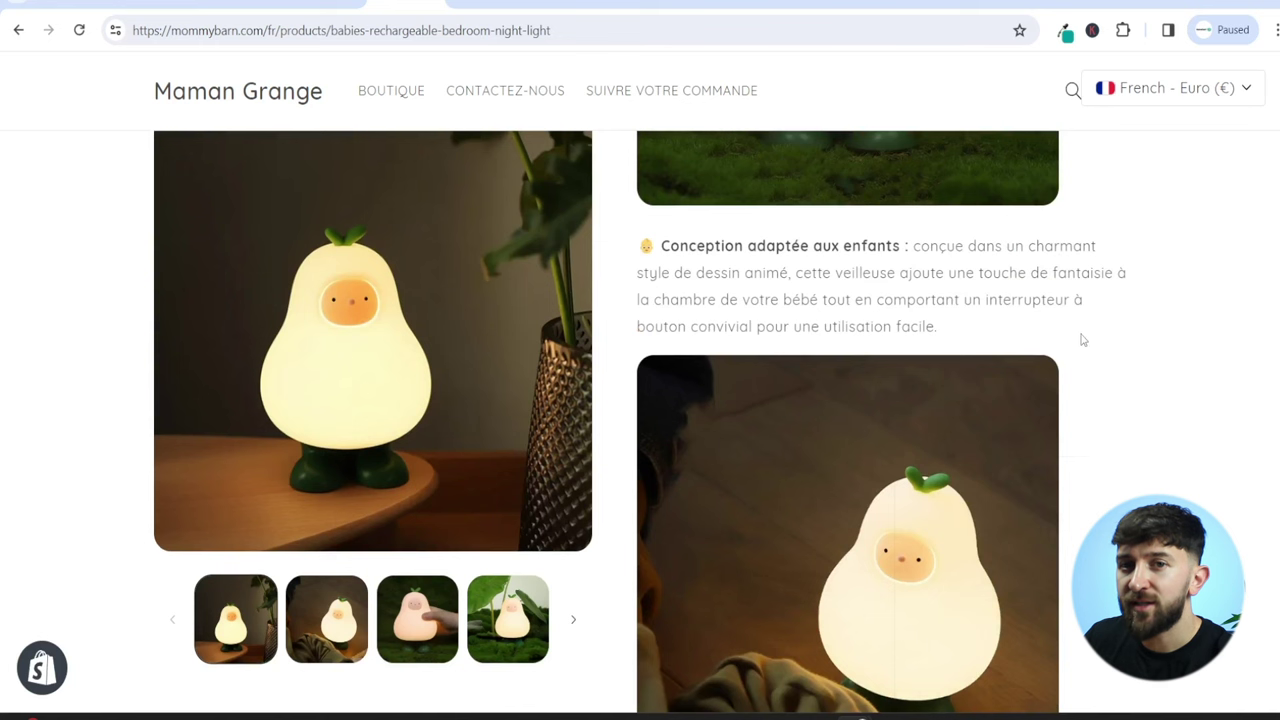
scroll(1084, 340, down, 6)
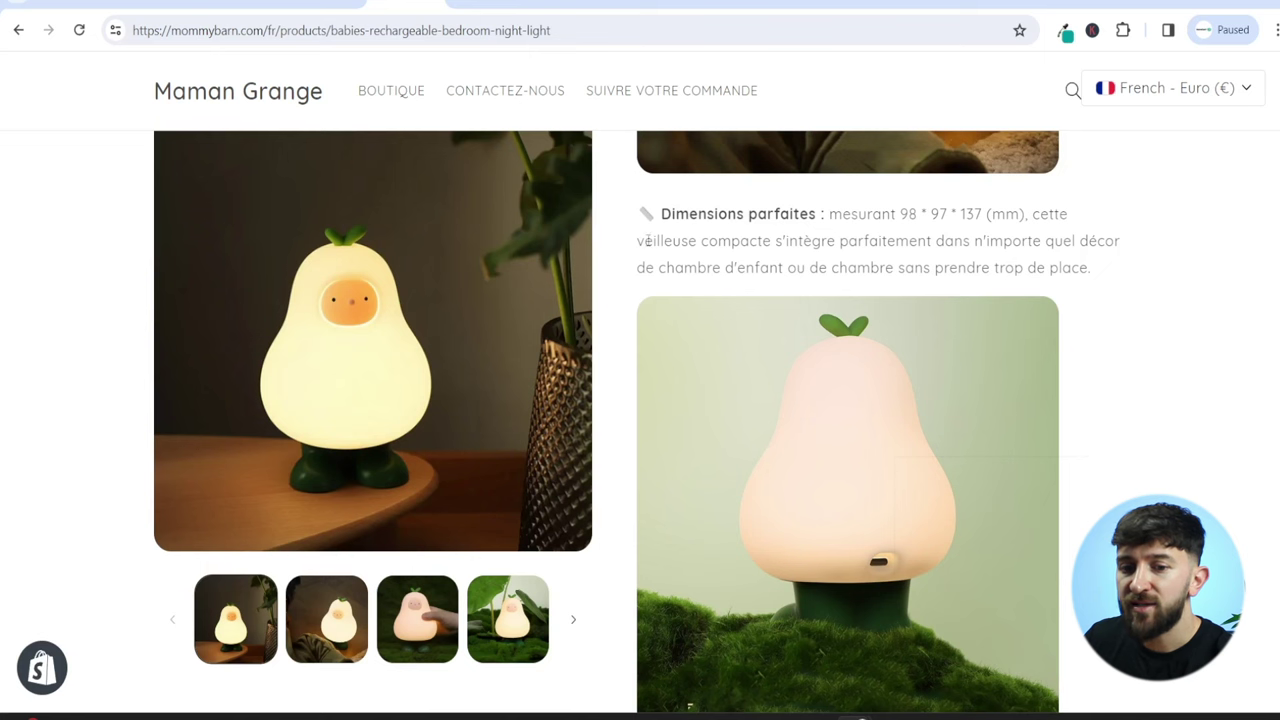
Check the translation of the storefront's contact page and view the language and currency choices in its switcher
click(495, 95)
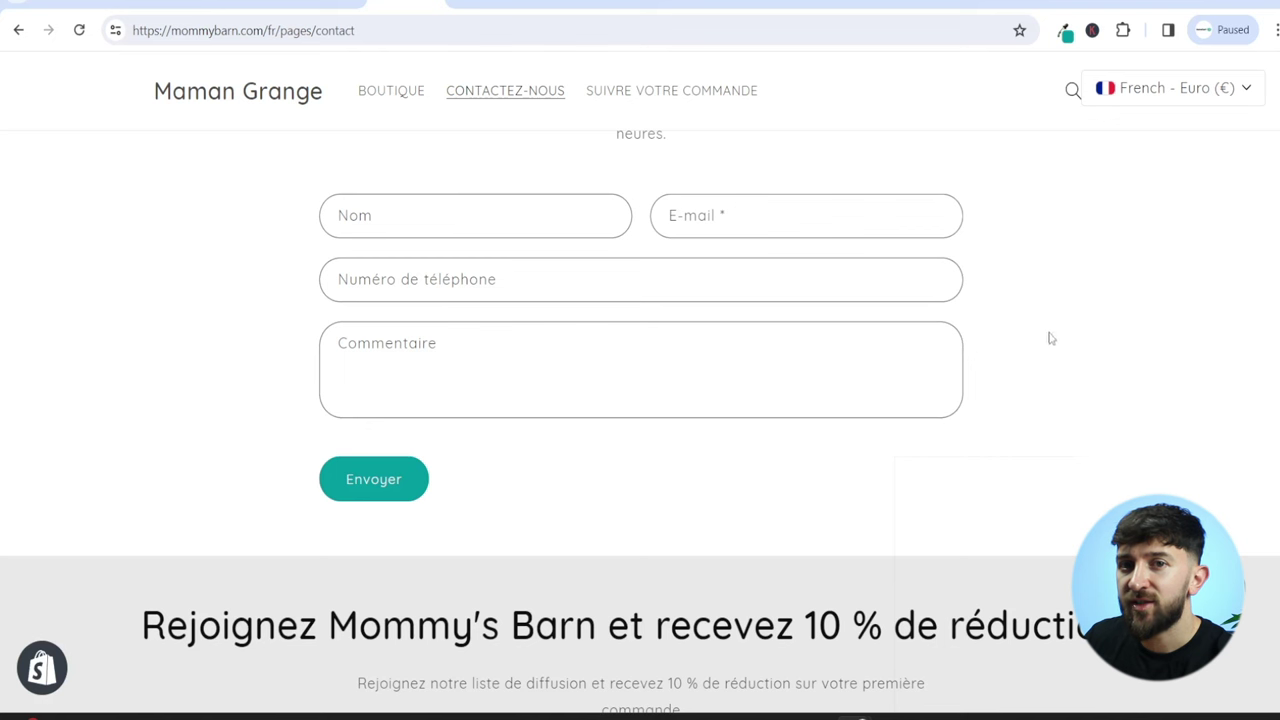
click(1176, 100)
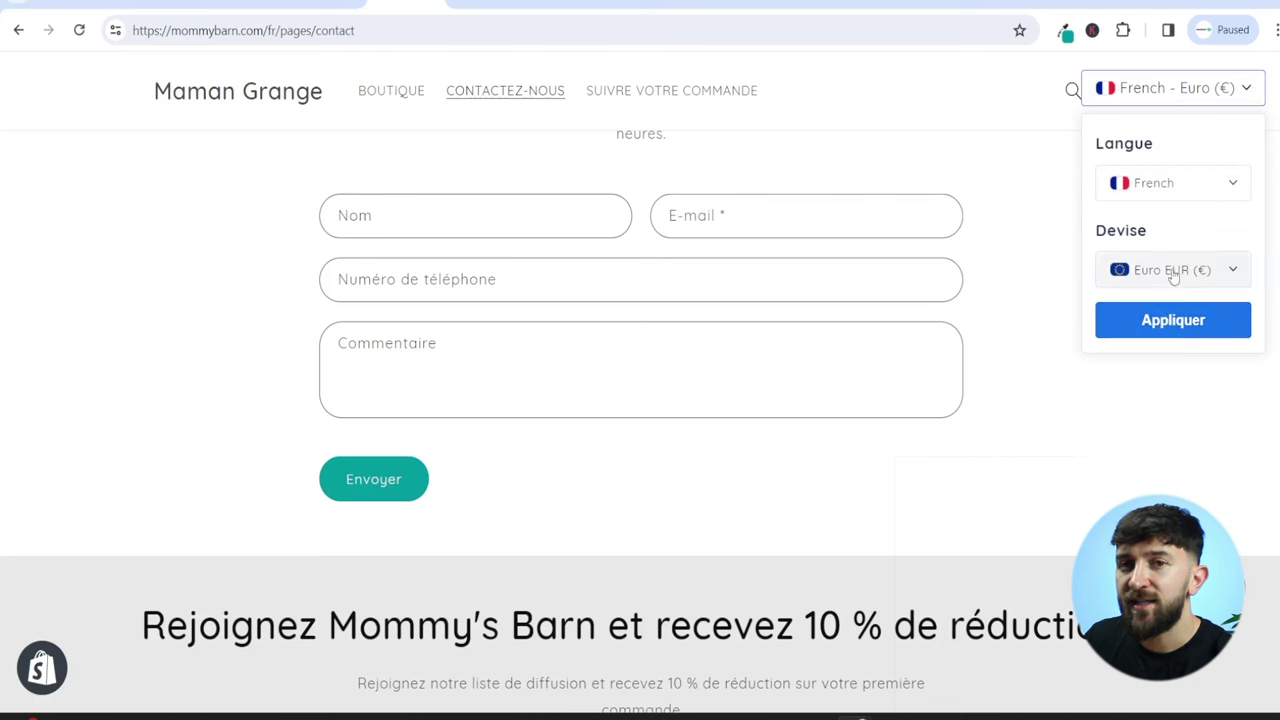
click(1010, 335)
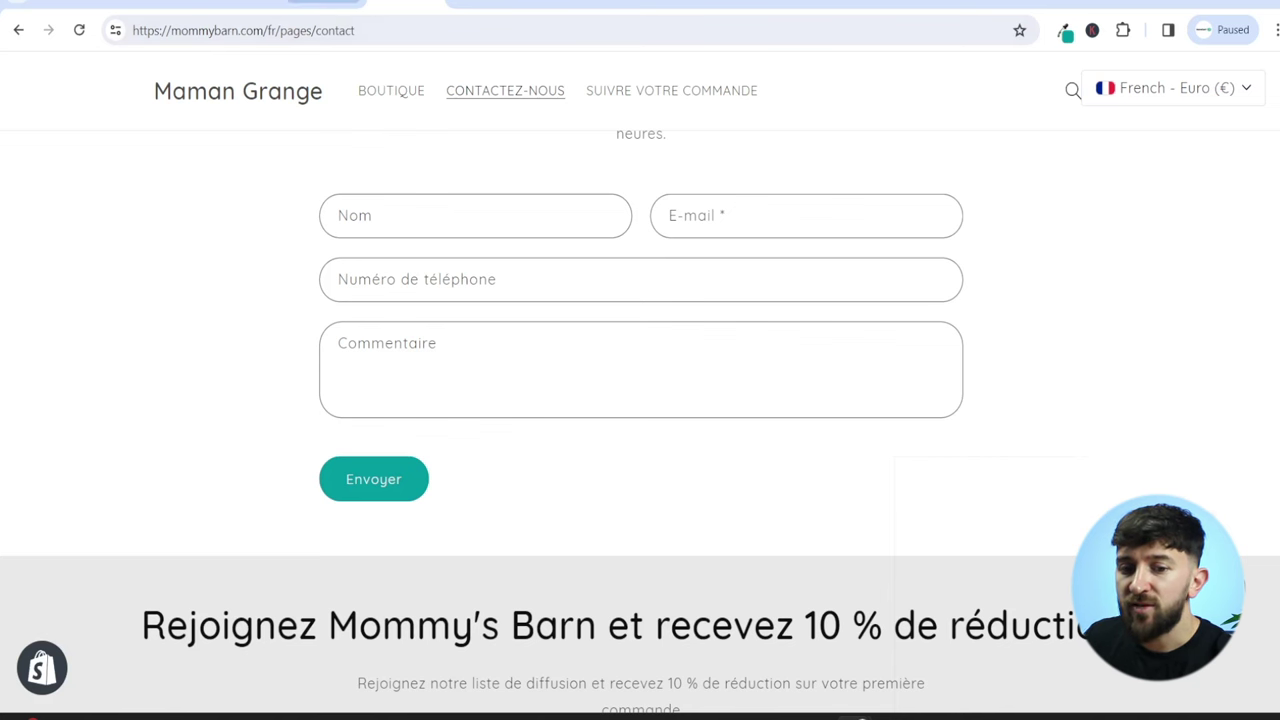
Open the header settings of the current Refresh theme and check that its country/region and language selectors are disabled
click(323, 4)
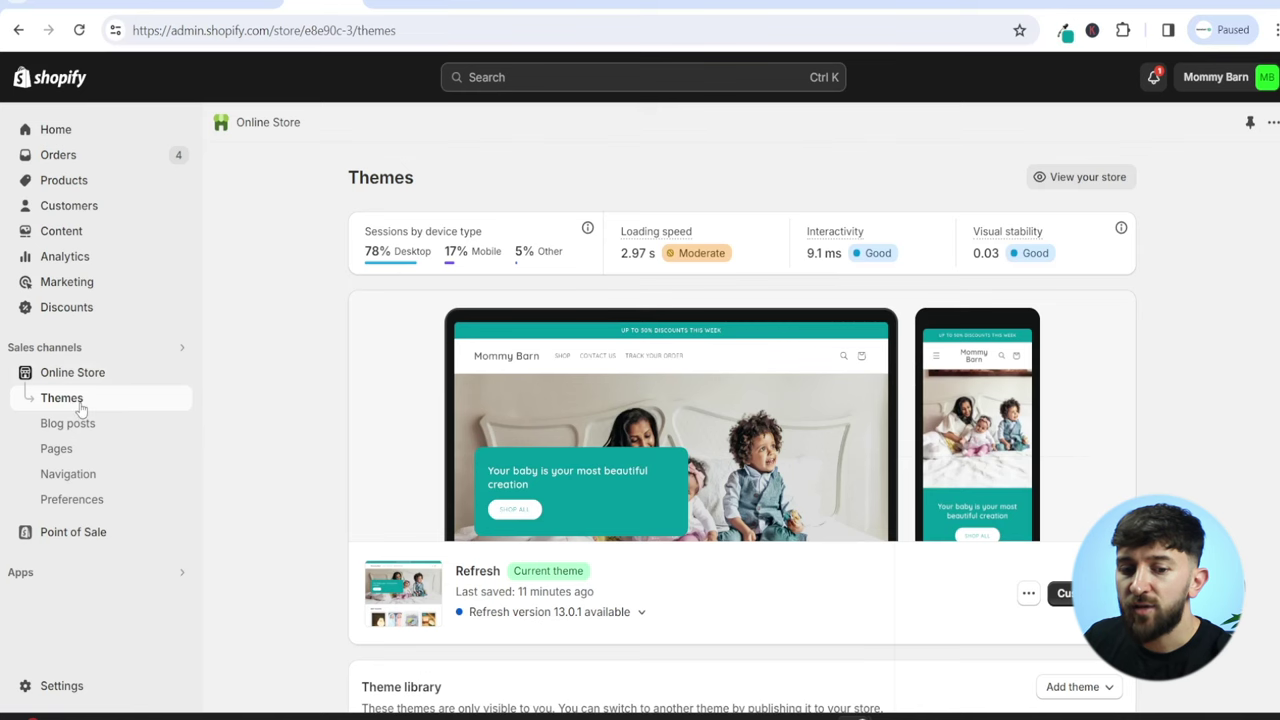
click(1062, 593)
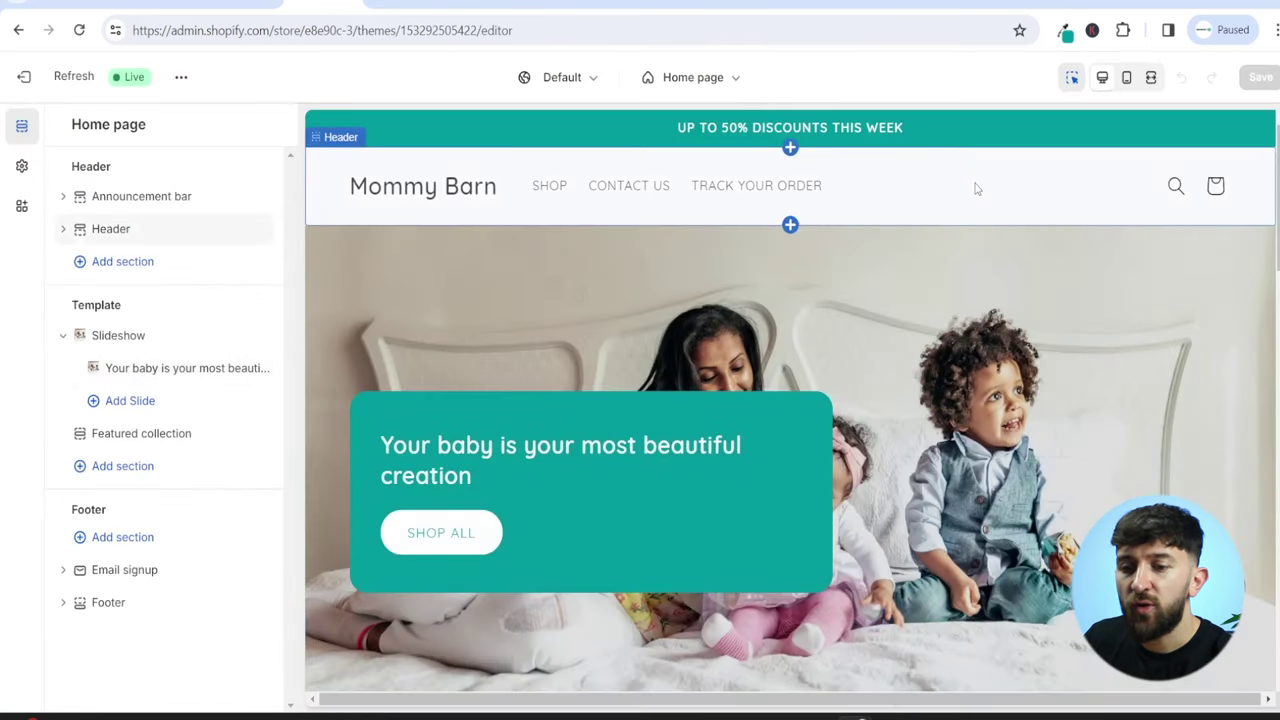
click(977, 188)
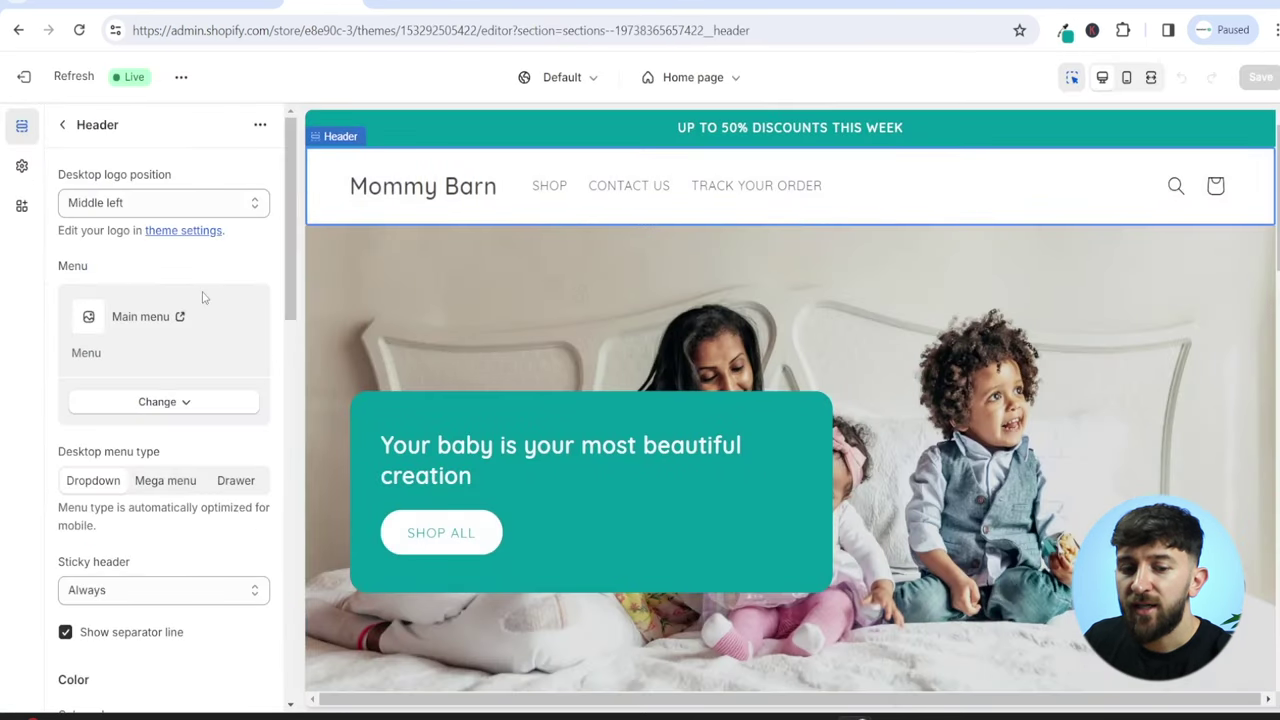
scroll(203, 297, down, 8)
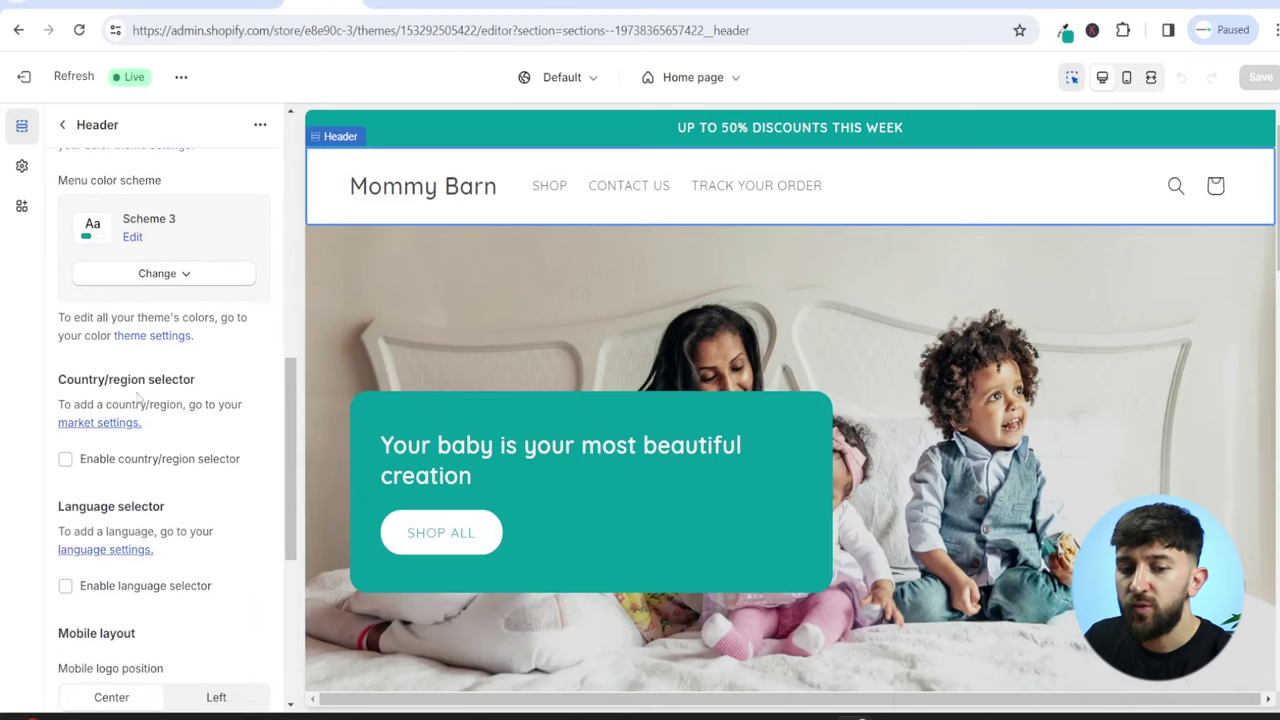
scroll(180, 397, down, 2)
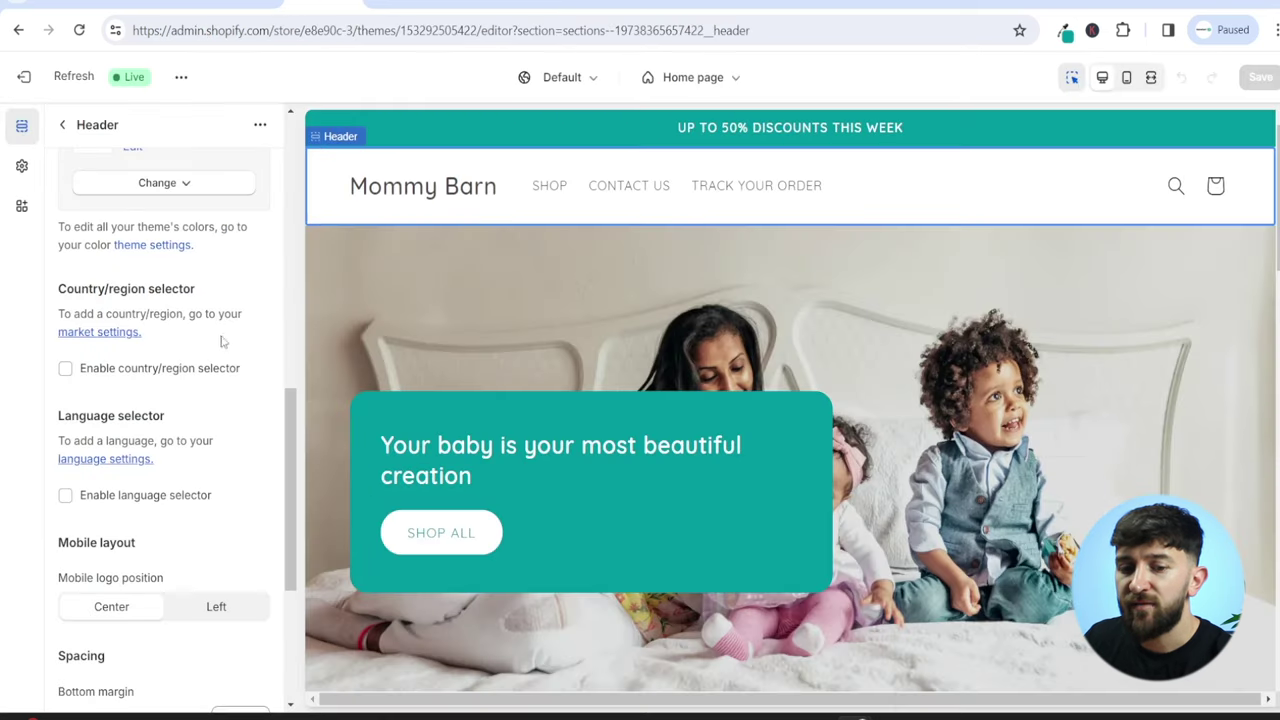
Return to Transcy in the Shopify admin, view its welcome page and open the Localization page
click(323, 2)
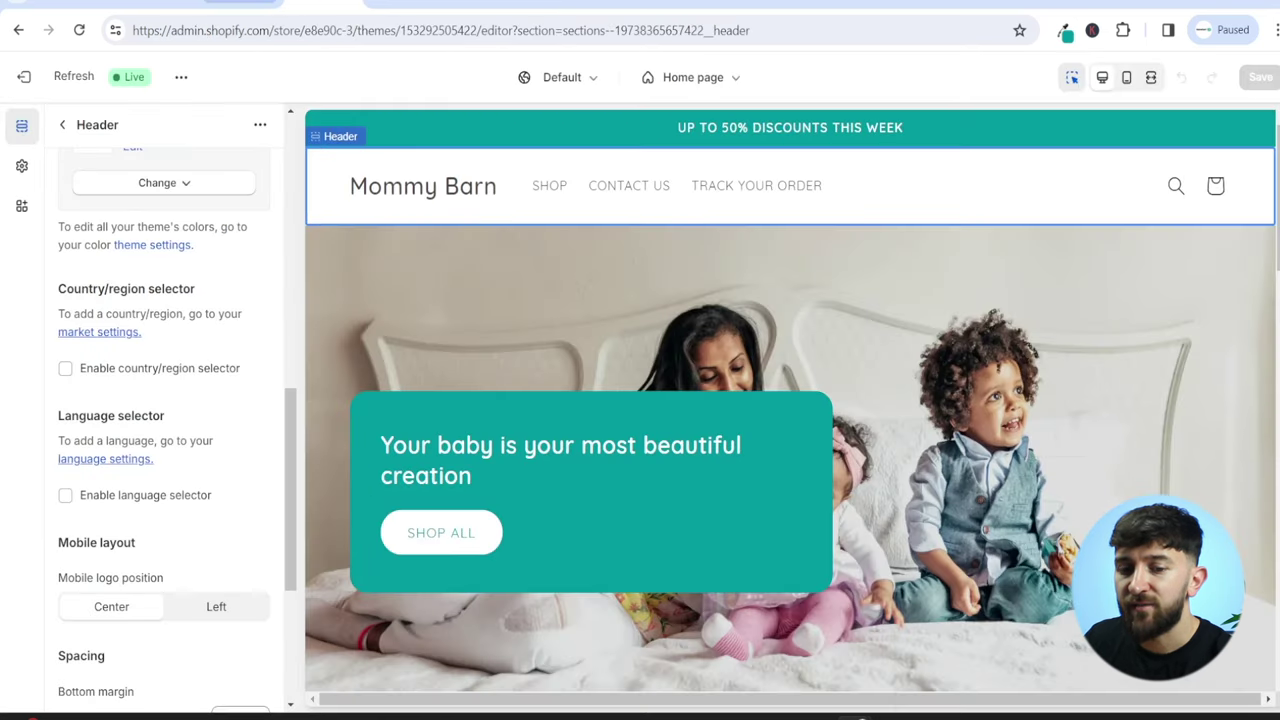
click(240, 2)
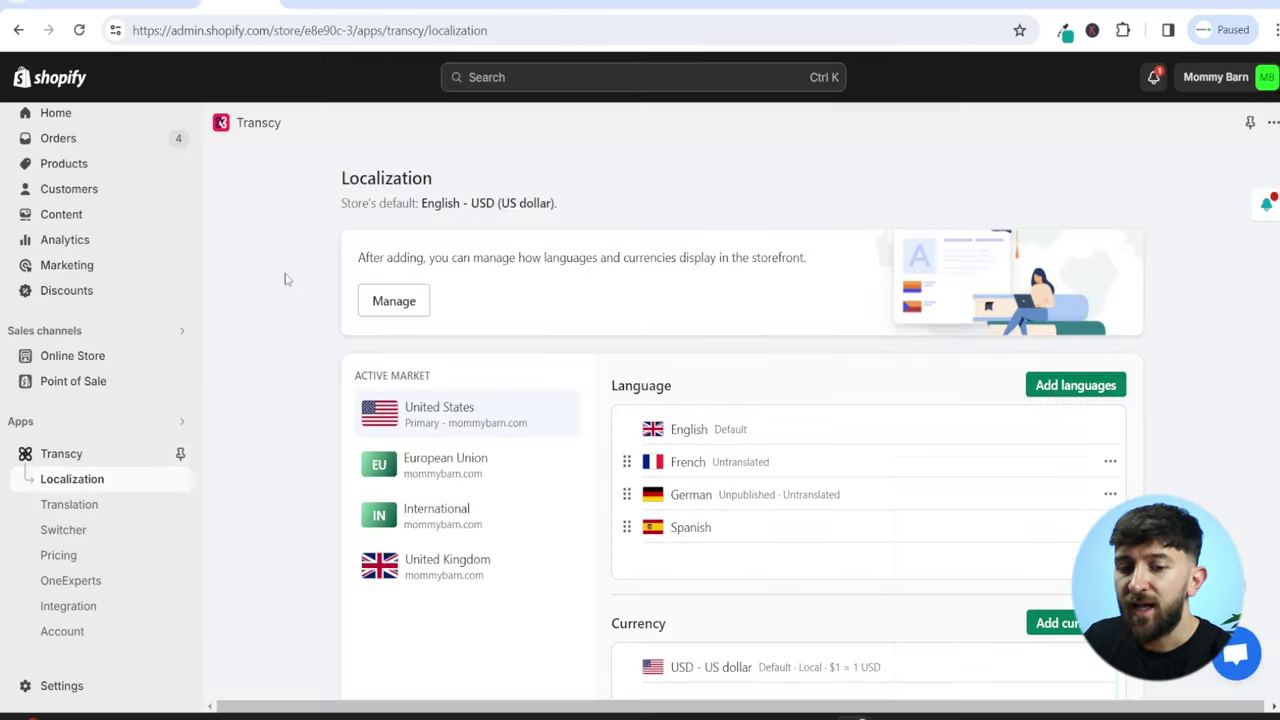
click(61, 456)
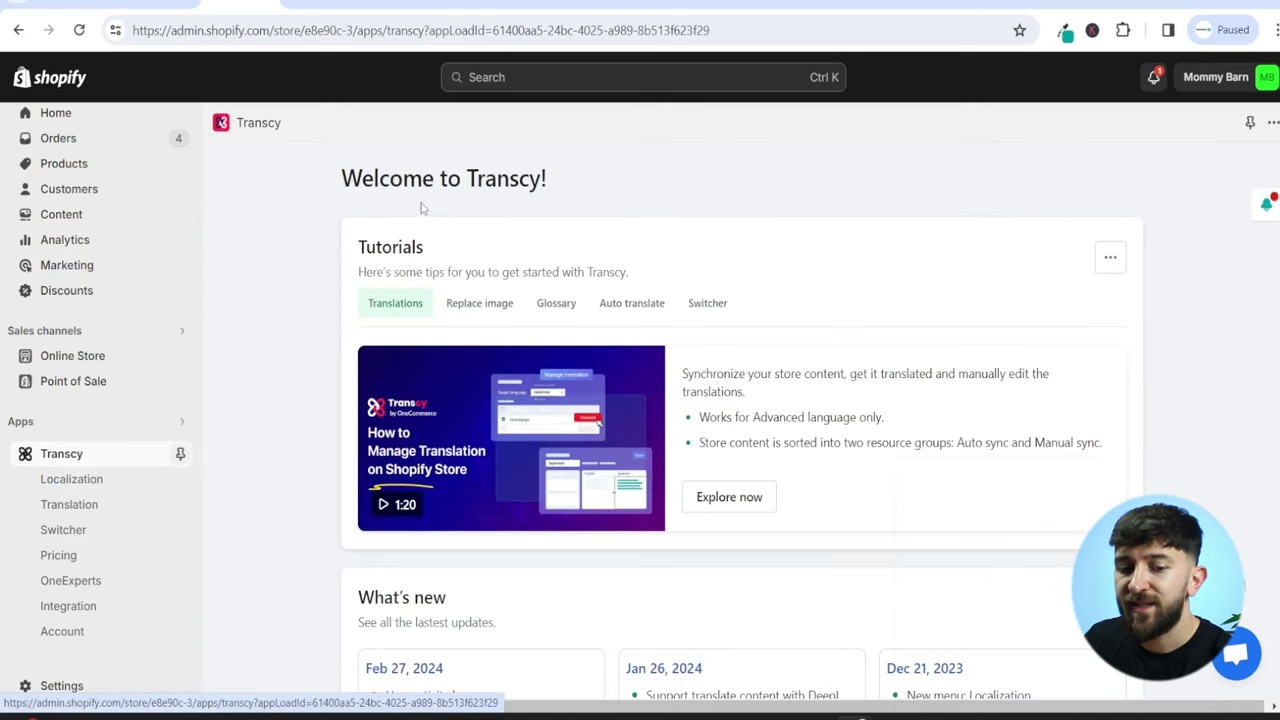
click(83, 487)
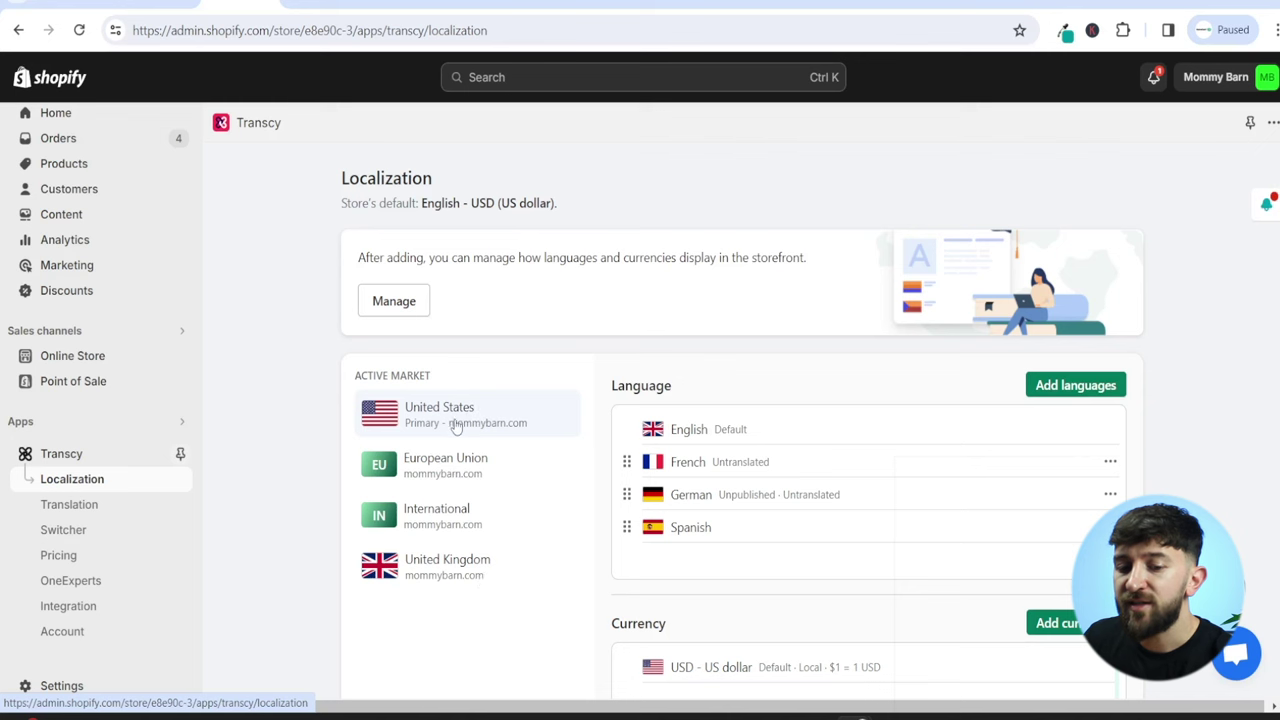
Review the United States market's languages and currency, and view which currencies can be added to it
scroll(795, 458, down, 1)
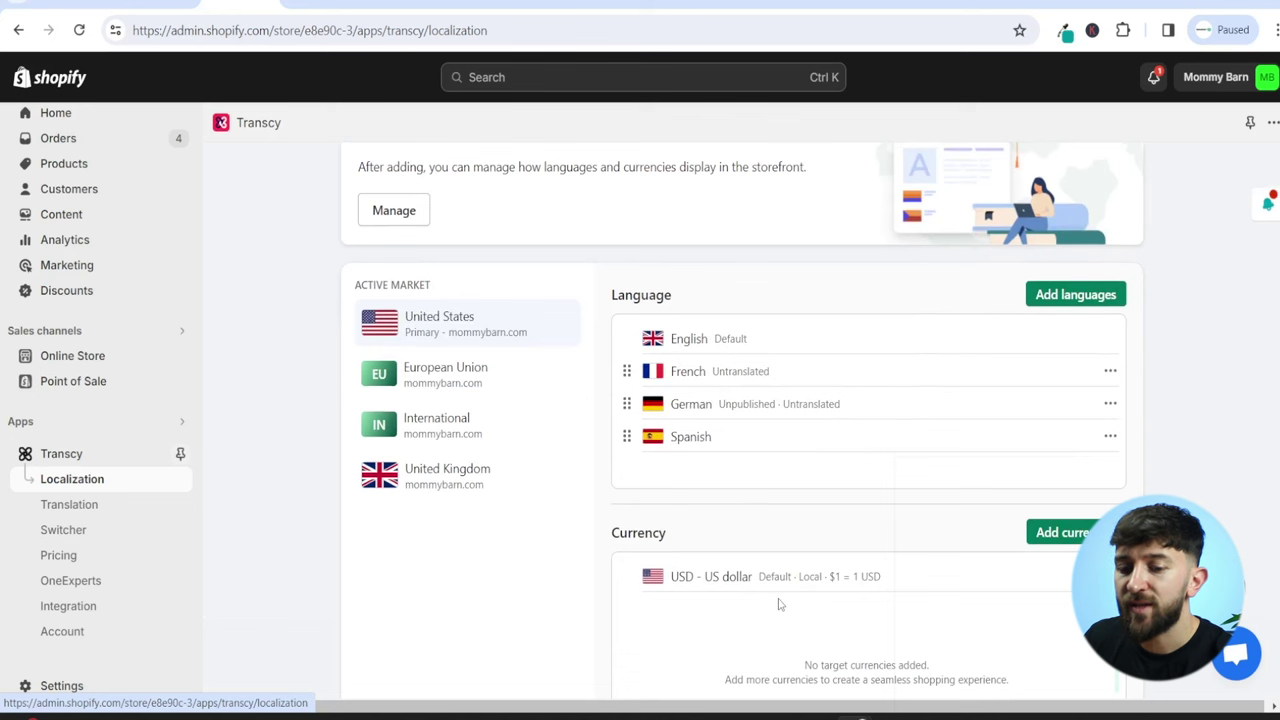
click(1066, 542)
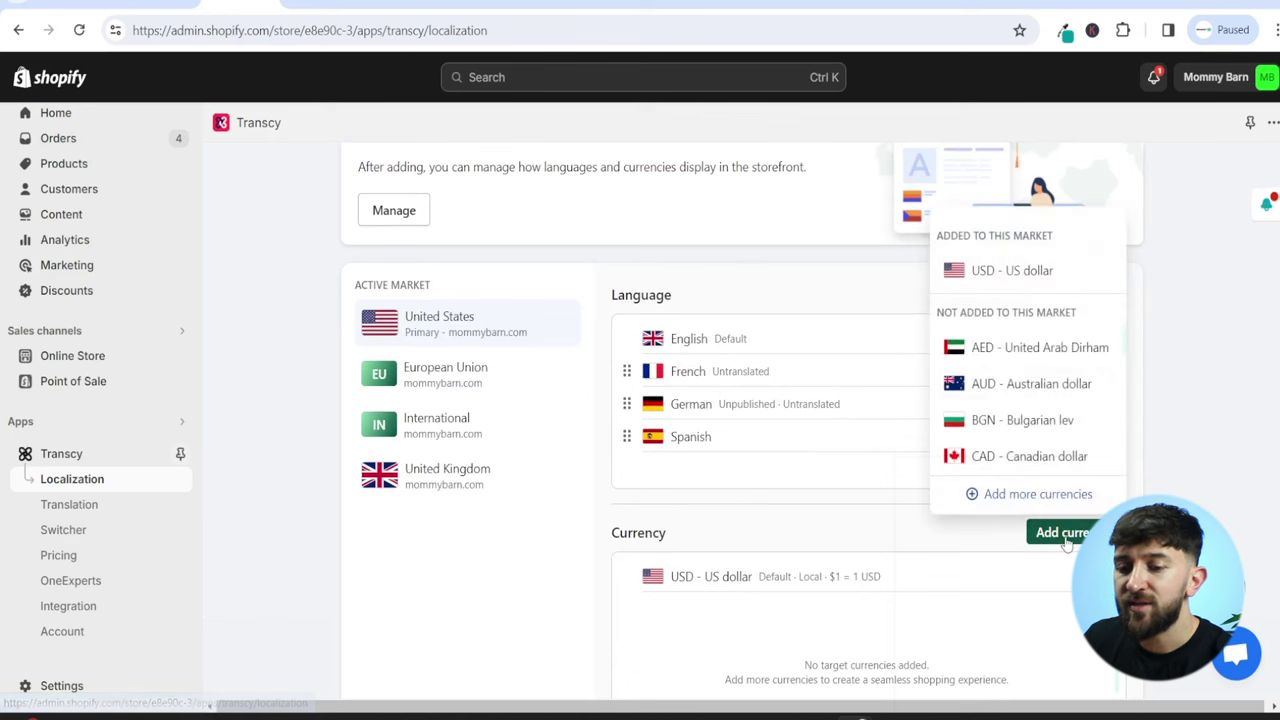
click(1180, 473)
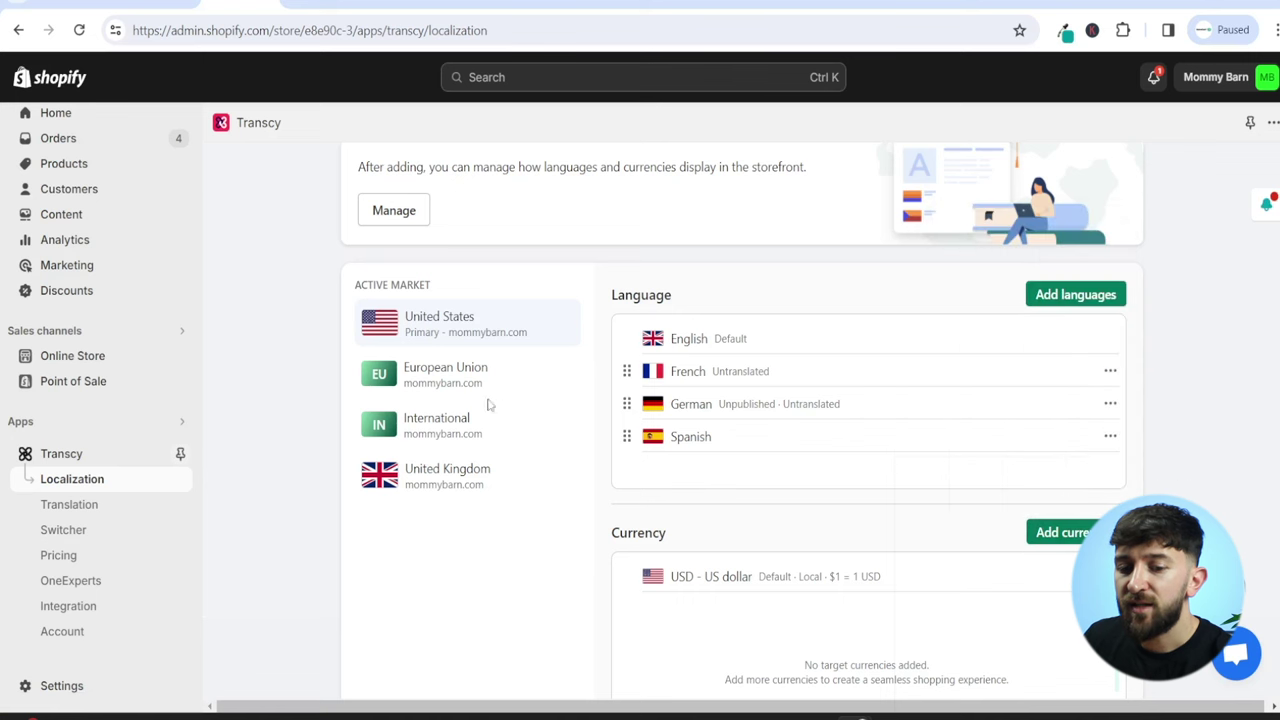
Select the European Union market and review its languages and full currency list
click(458, 386)
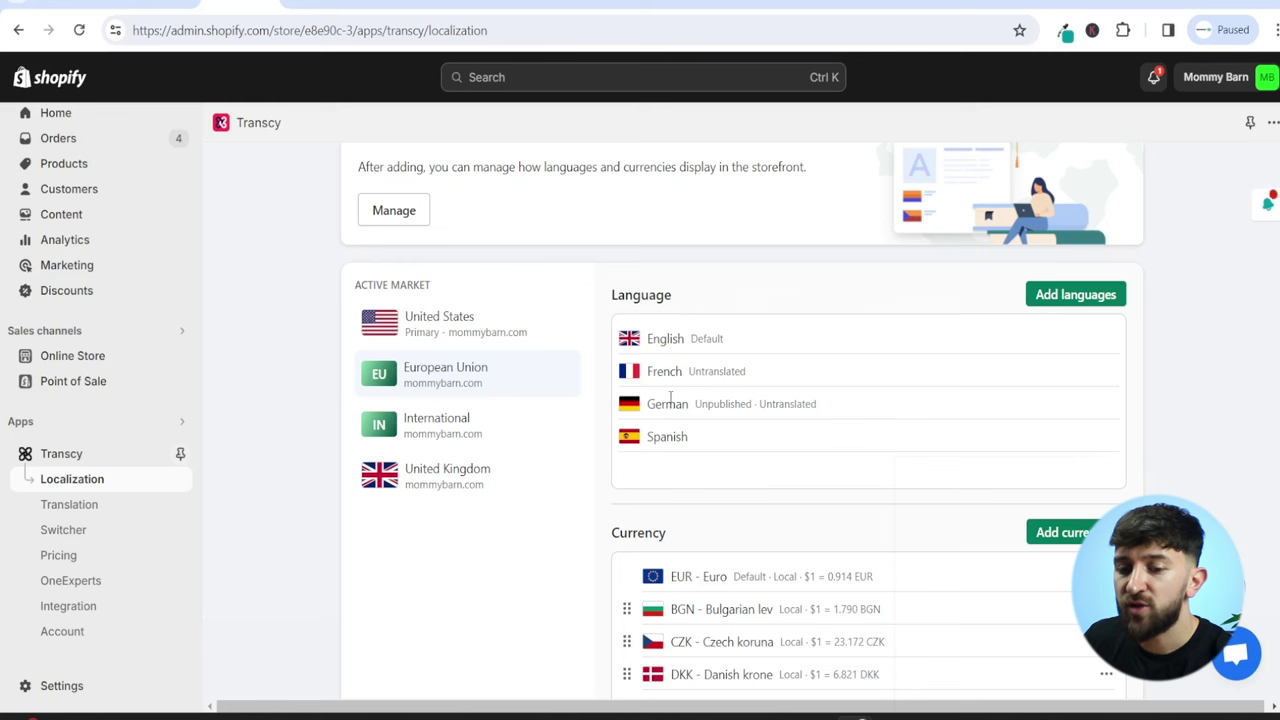
scroll(733, 484, down, 1)
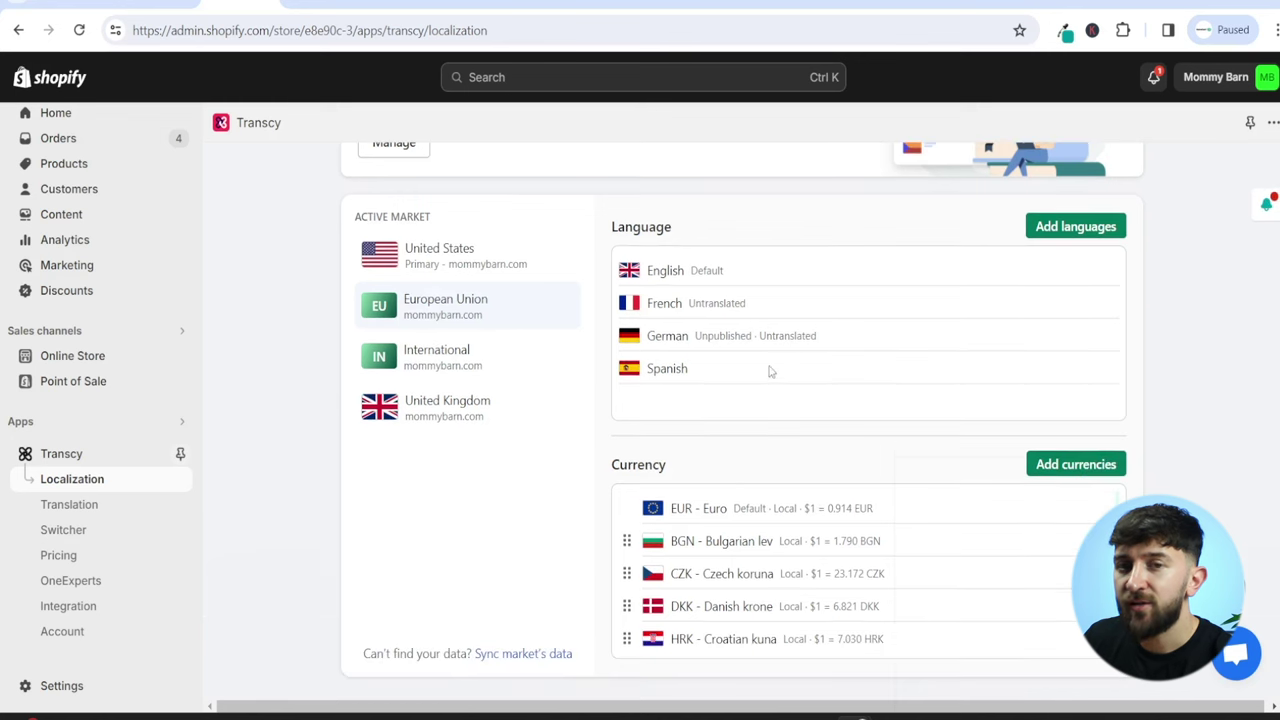
scroll(759, 596, down, 1)
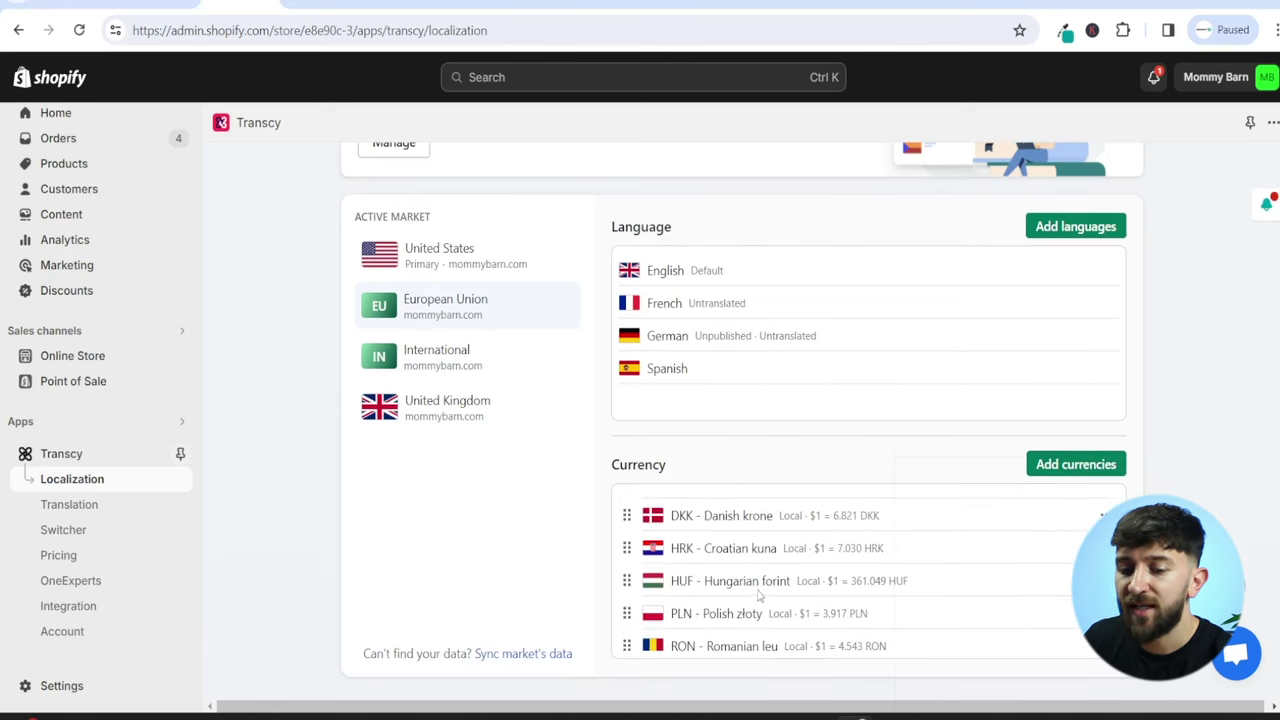
scroll(759, 580, up, 1)
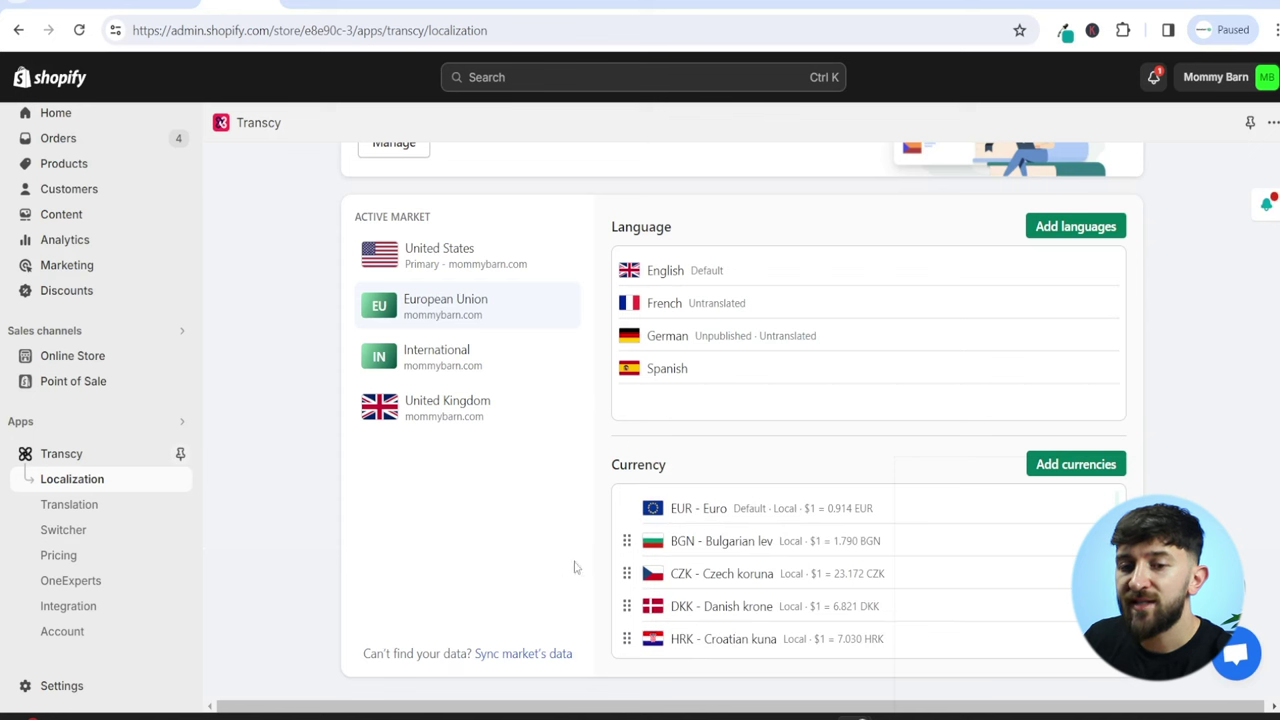
Glance at the French storefront, return to Transcy in the Shopify admin and open the Switcher's geolocation settings
click(405, 5)
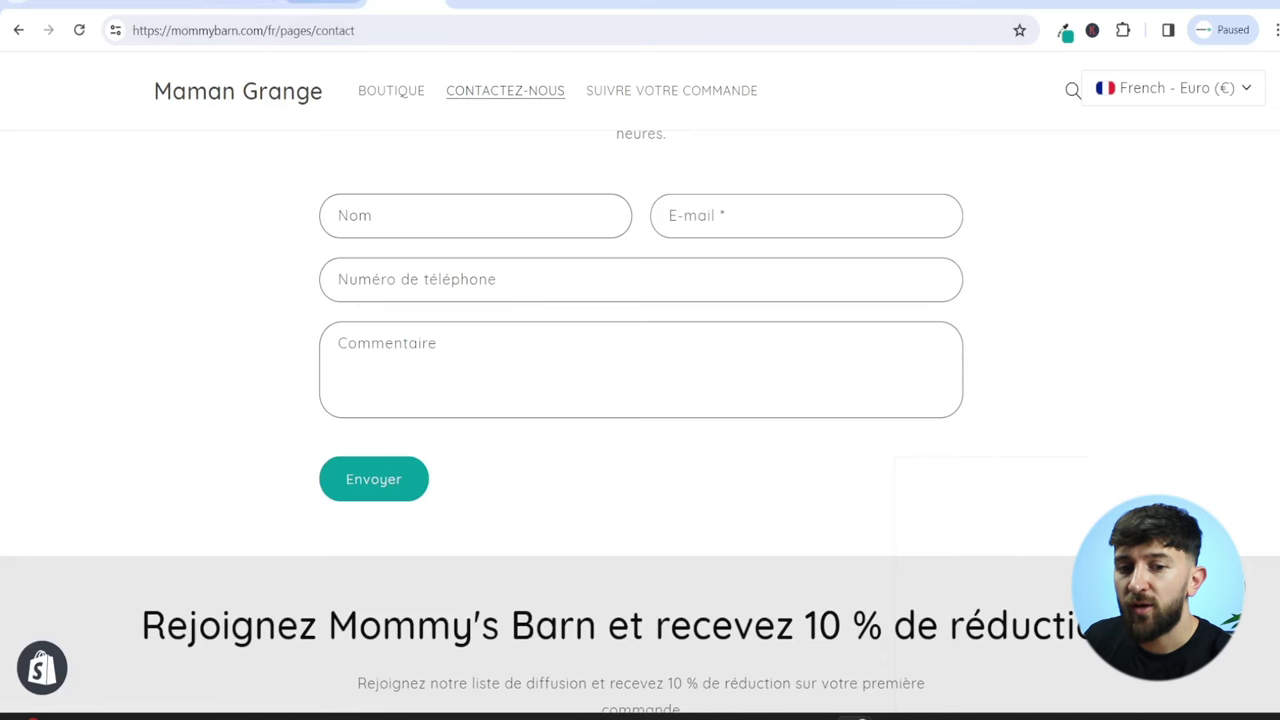
click(240, 5)
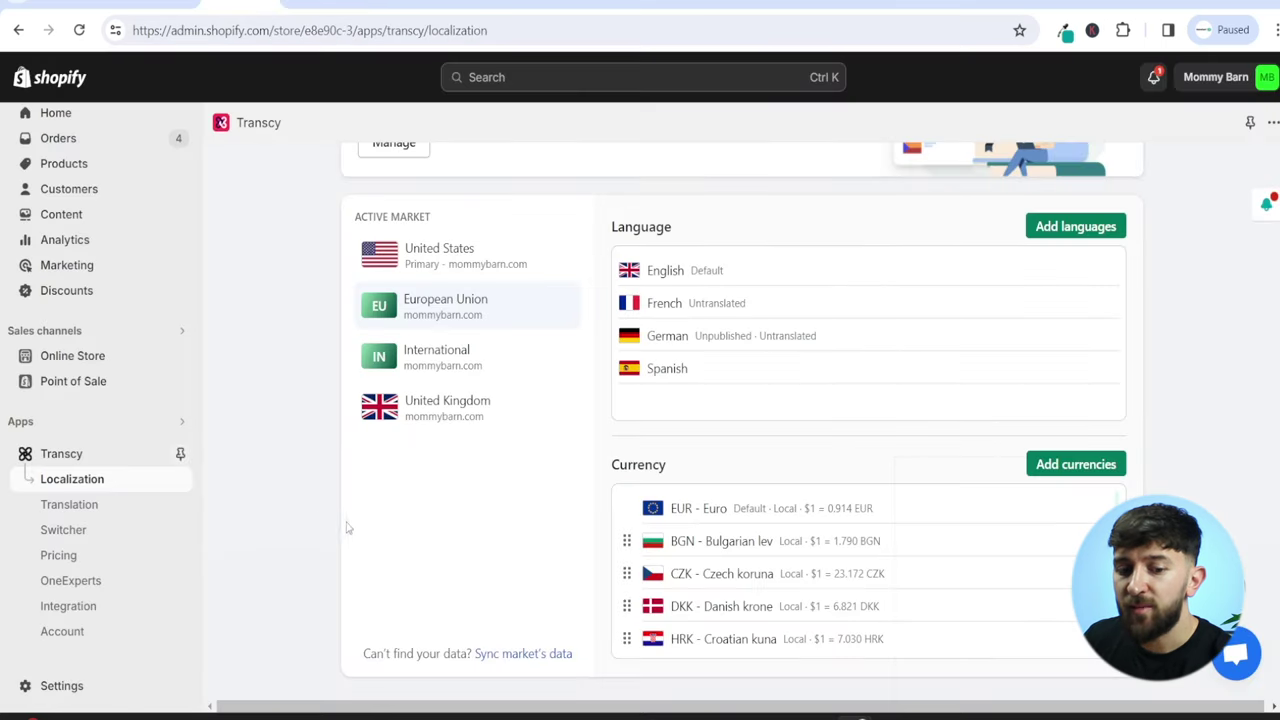
click(80, 536)
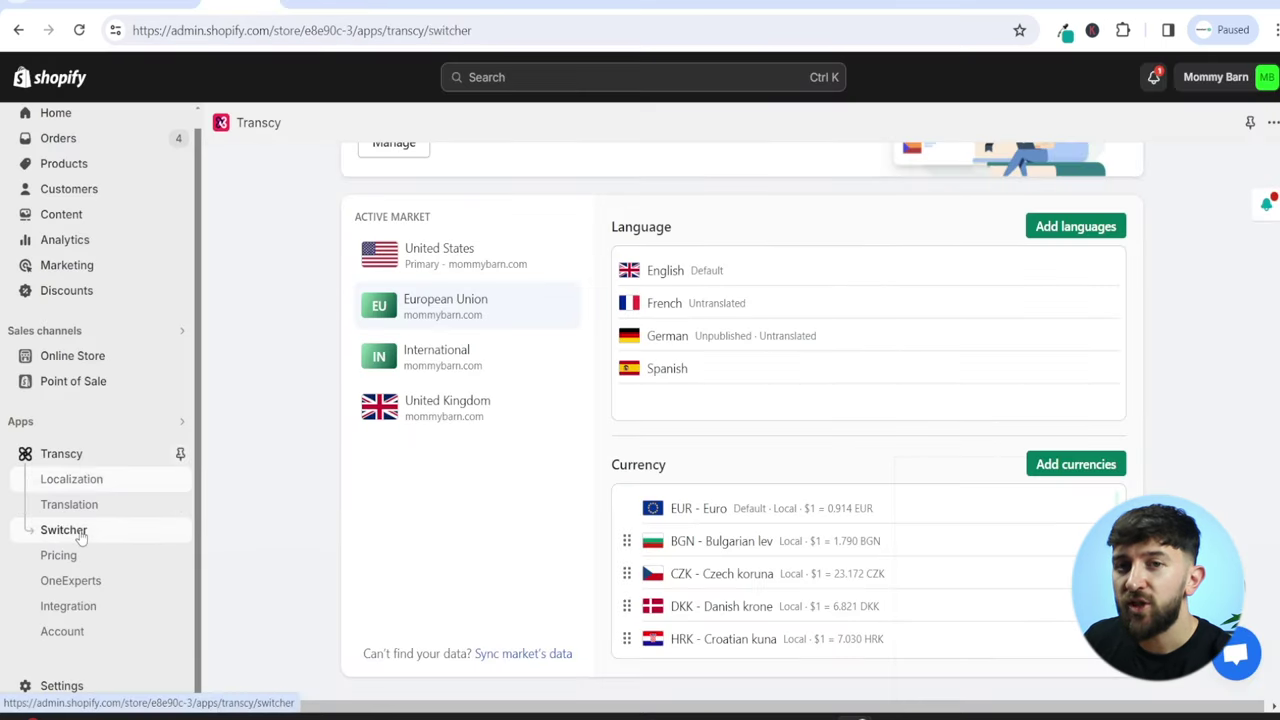
scroll(375, 360, down, 4)
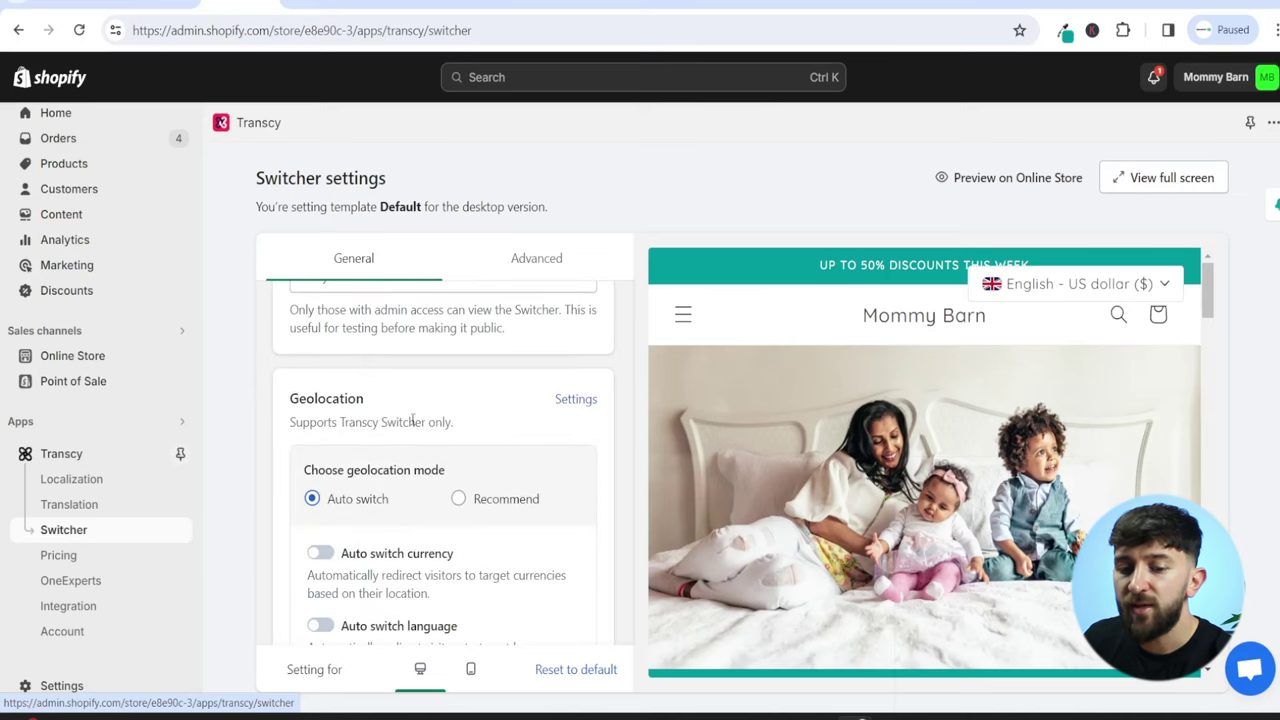
scroll(412, 421, down, 2)
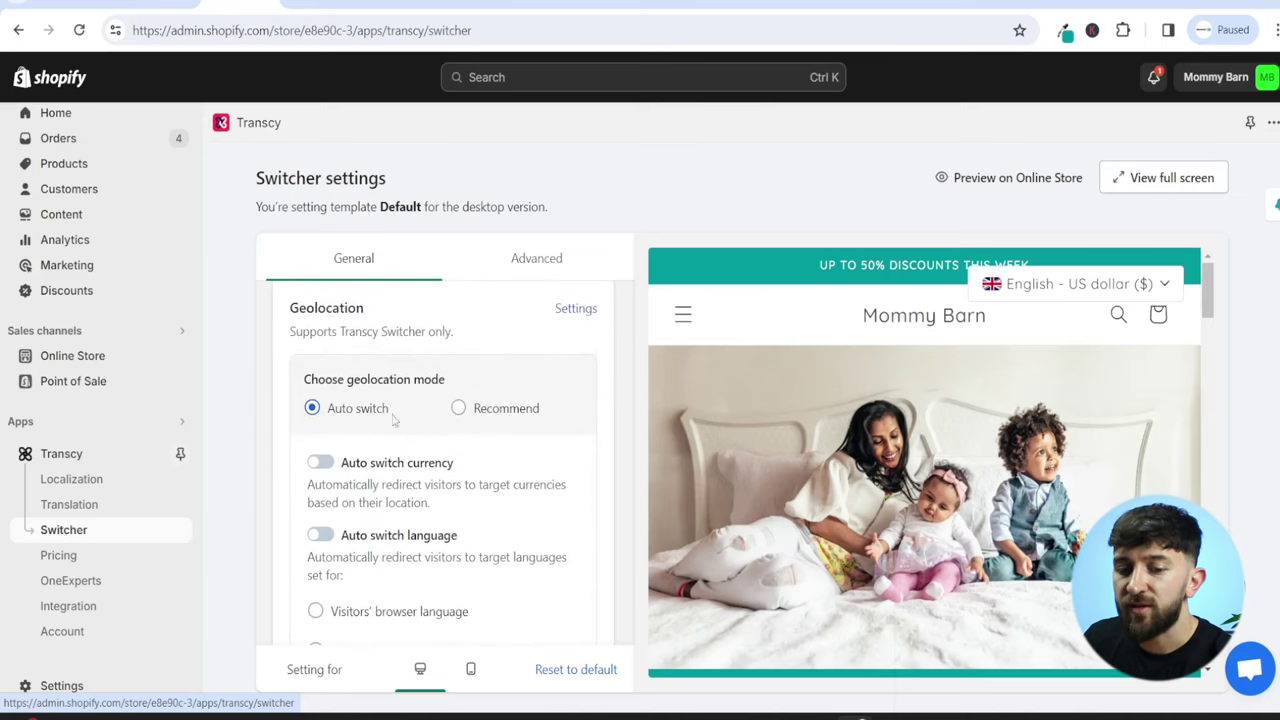
Enable automatic currency and language switching in the geolocation settings, with the target language based on visitors' location
click(320, 463)
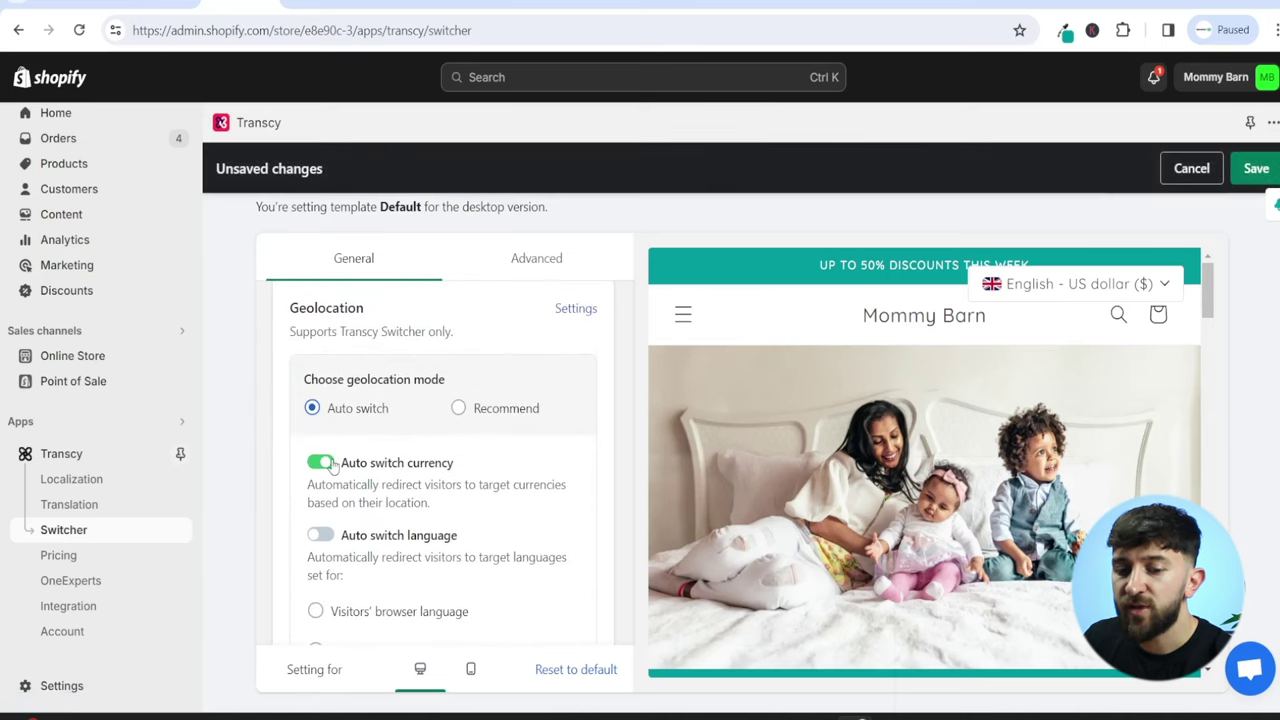
click(320, 535)
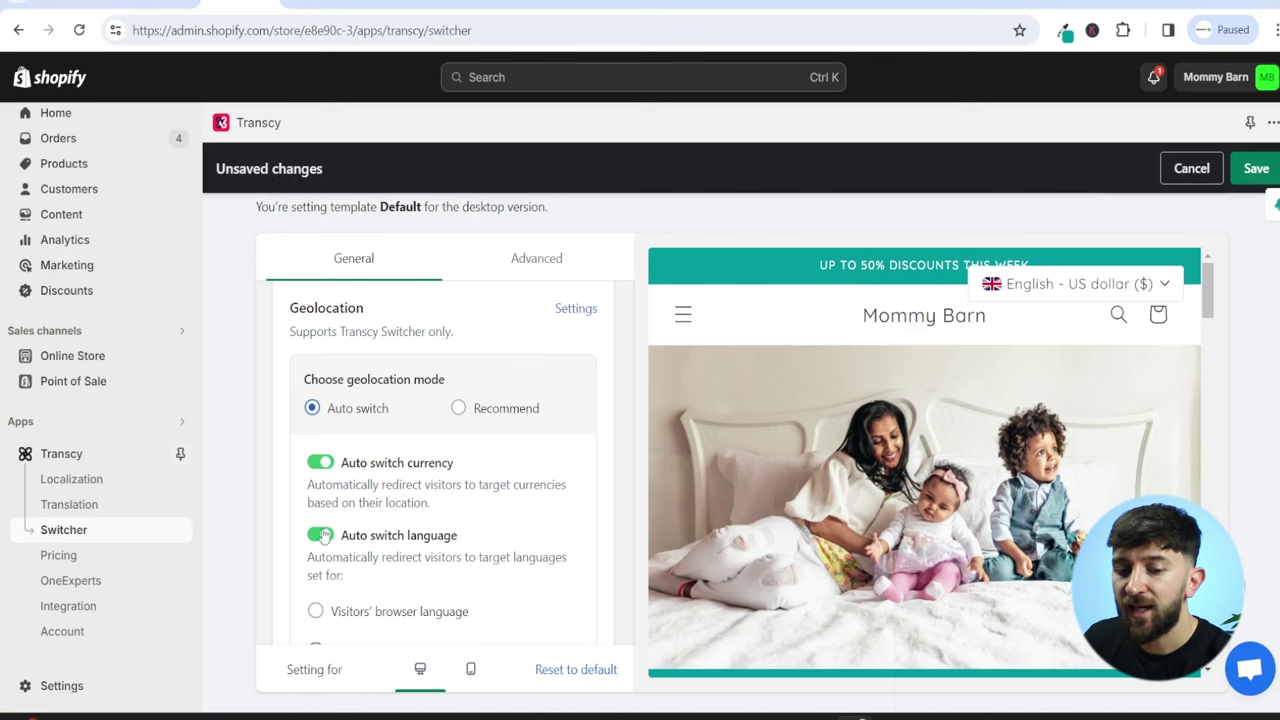
scroll(437, 490, down, 2)
click(330, 523)
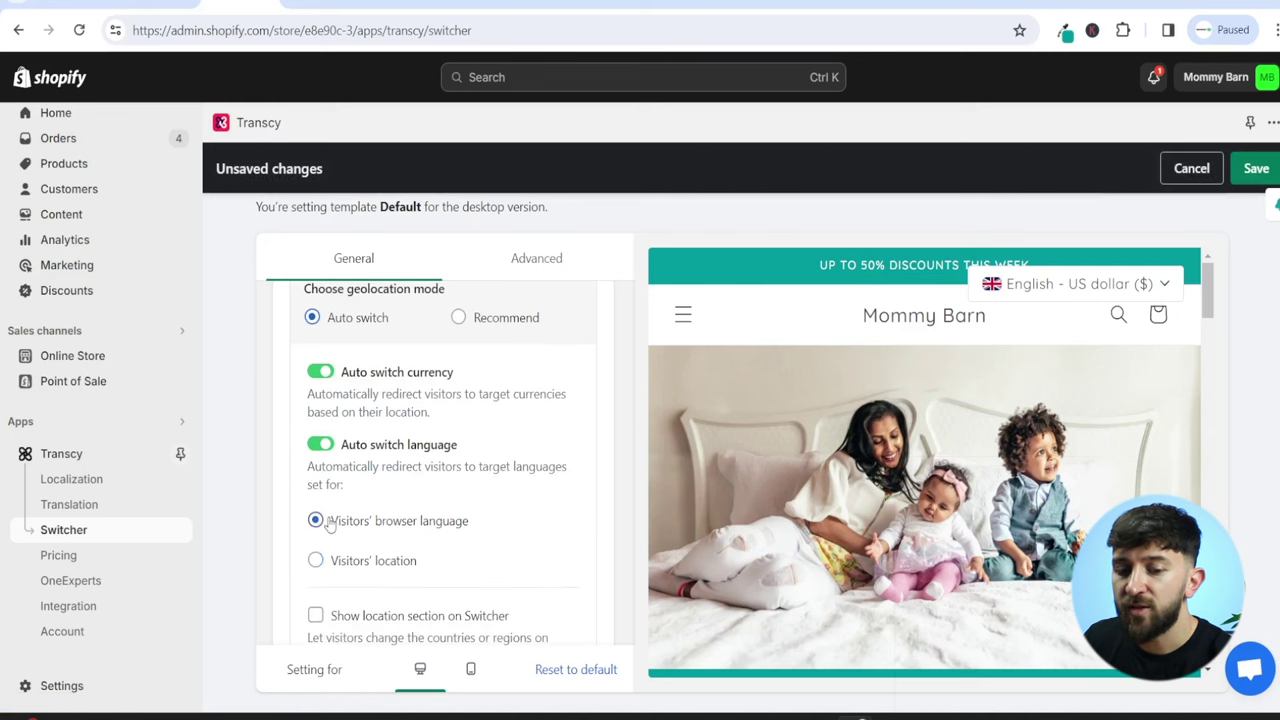
click(365, 564)
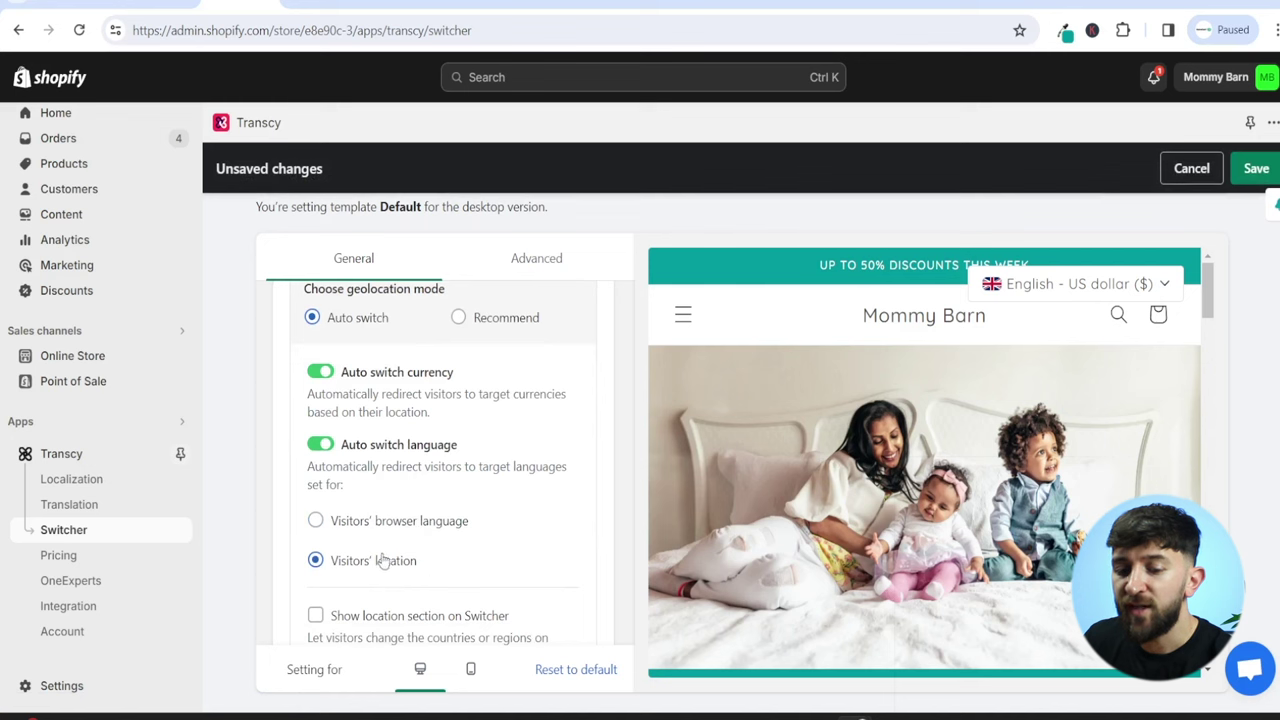
scroll(385, 555, down, 1)
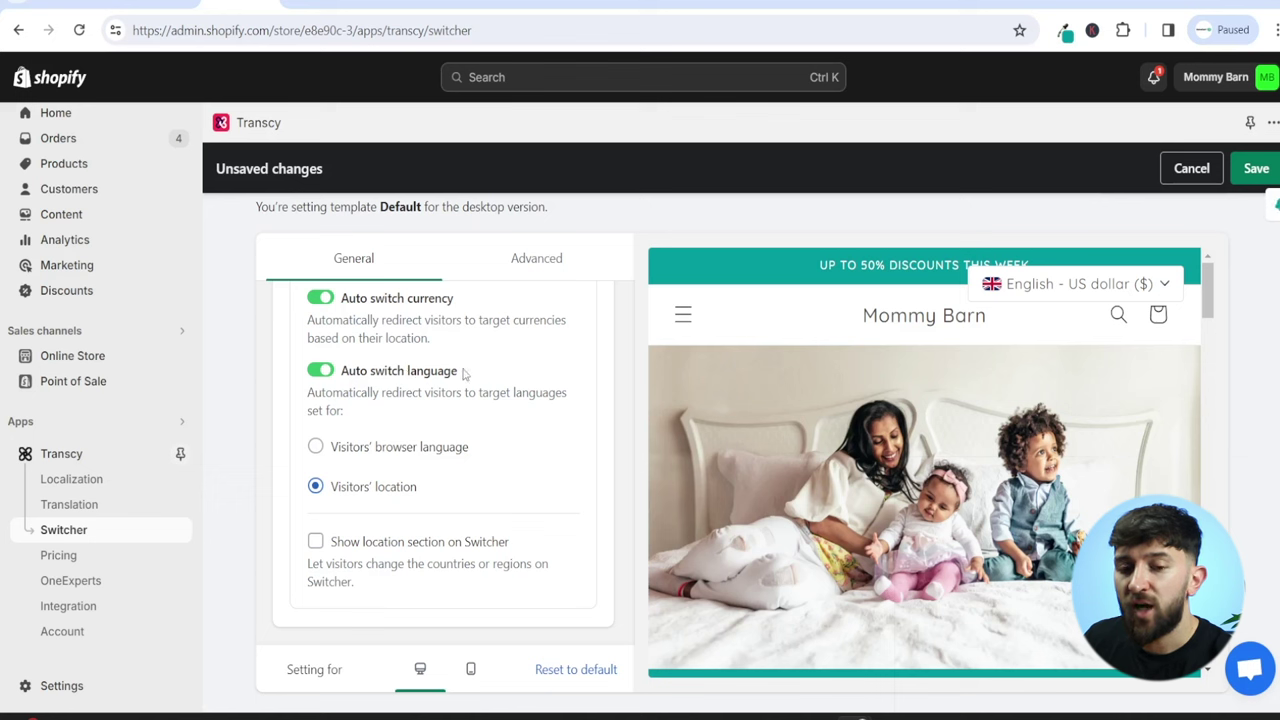
Check the language and currency choices in the storefront switcher, and save the geolocation changes in Transcy
click(405, 3)
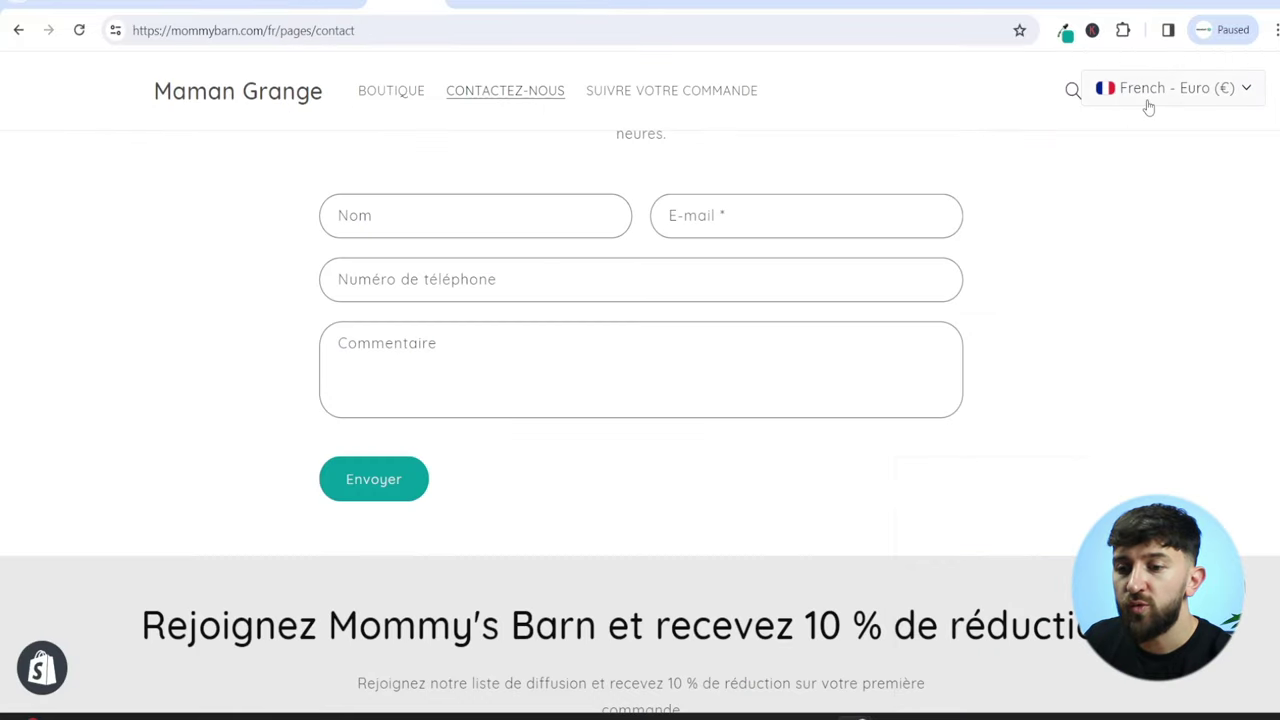
click(1148, 100)
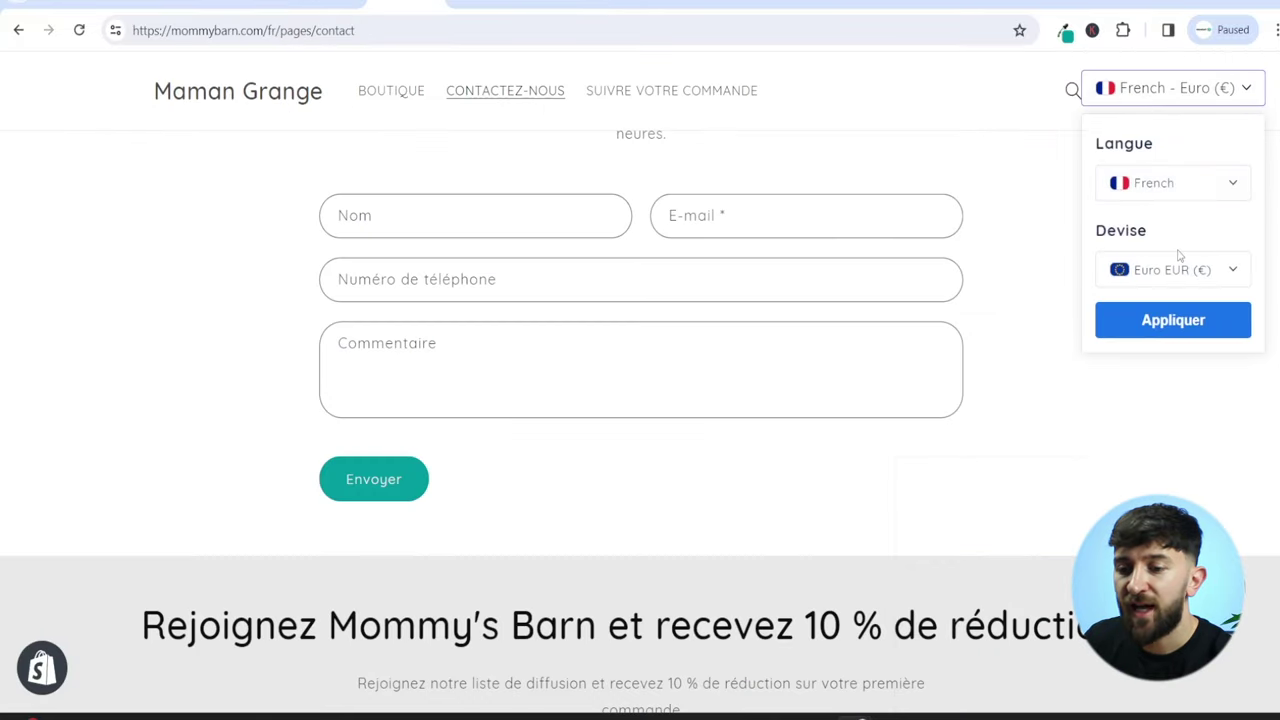
click(240, 4)
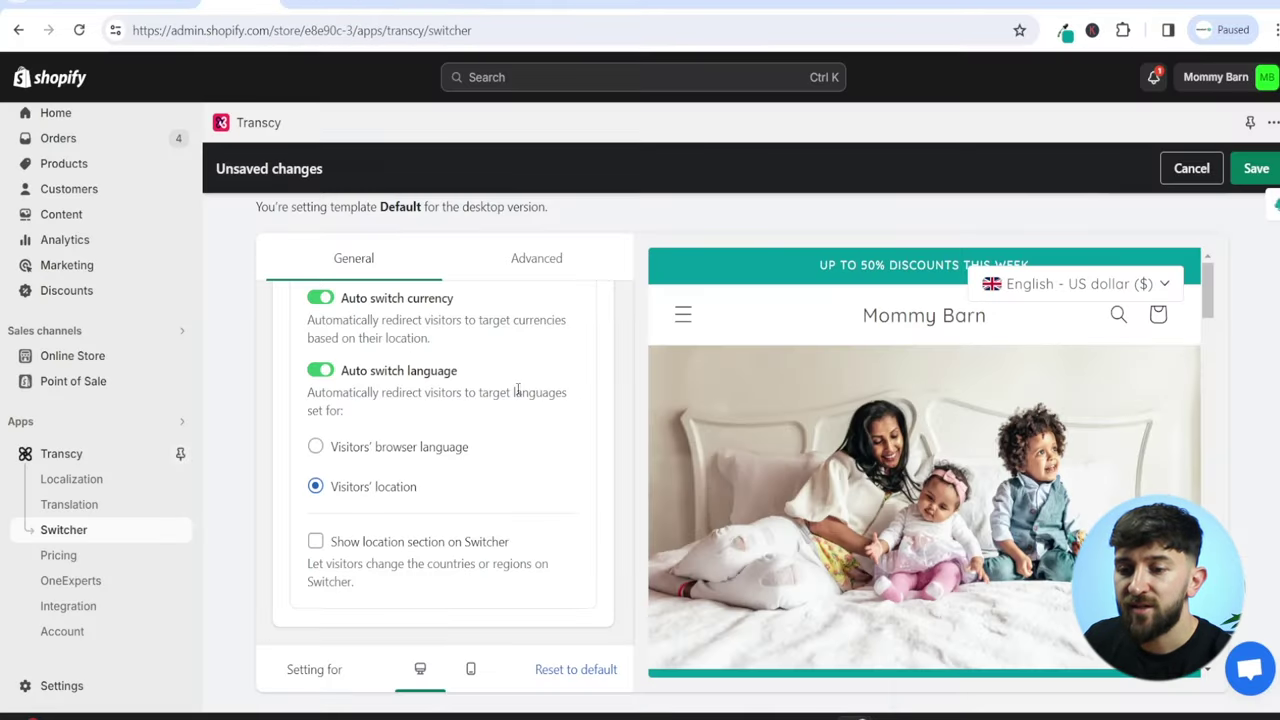
click(1252, 170)
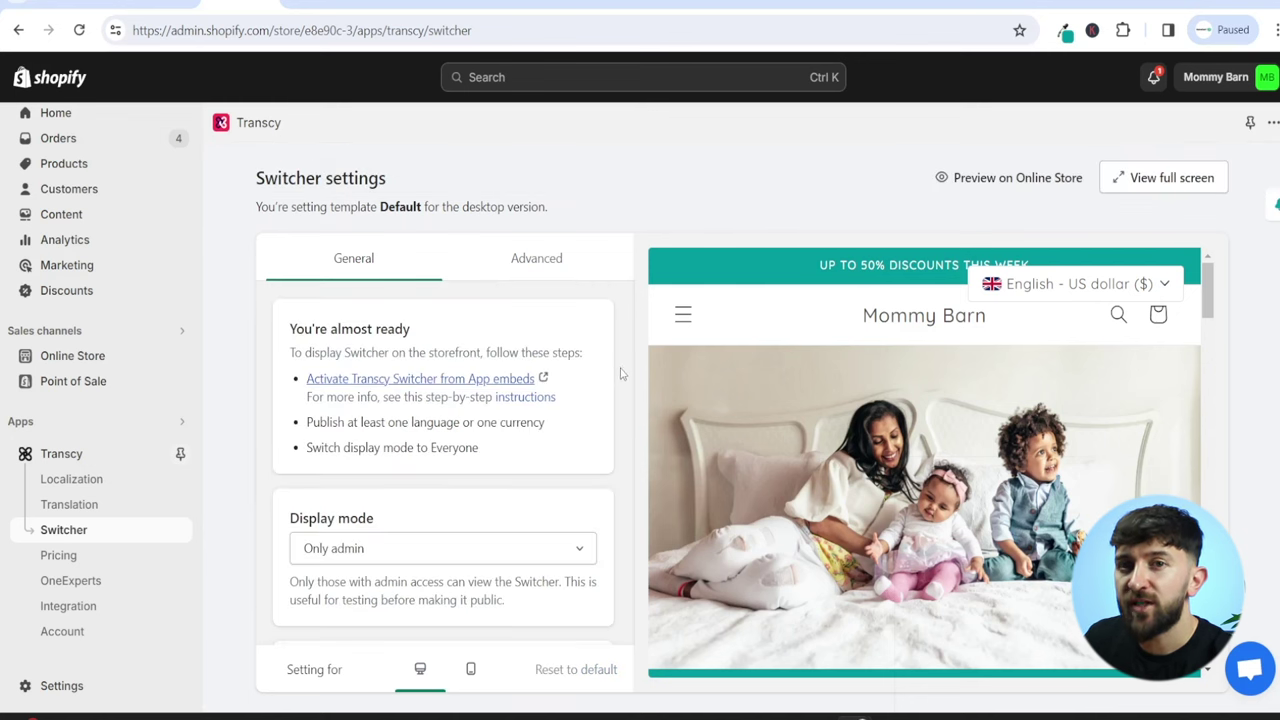
Browse the Modern switcher styles, and apply the Posh template from the Classic style to the desktop switcher
click(518, 260)
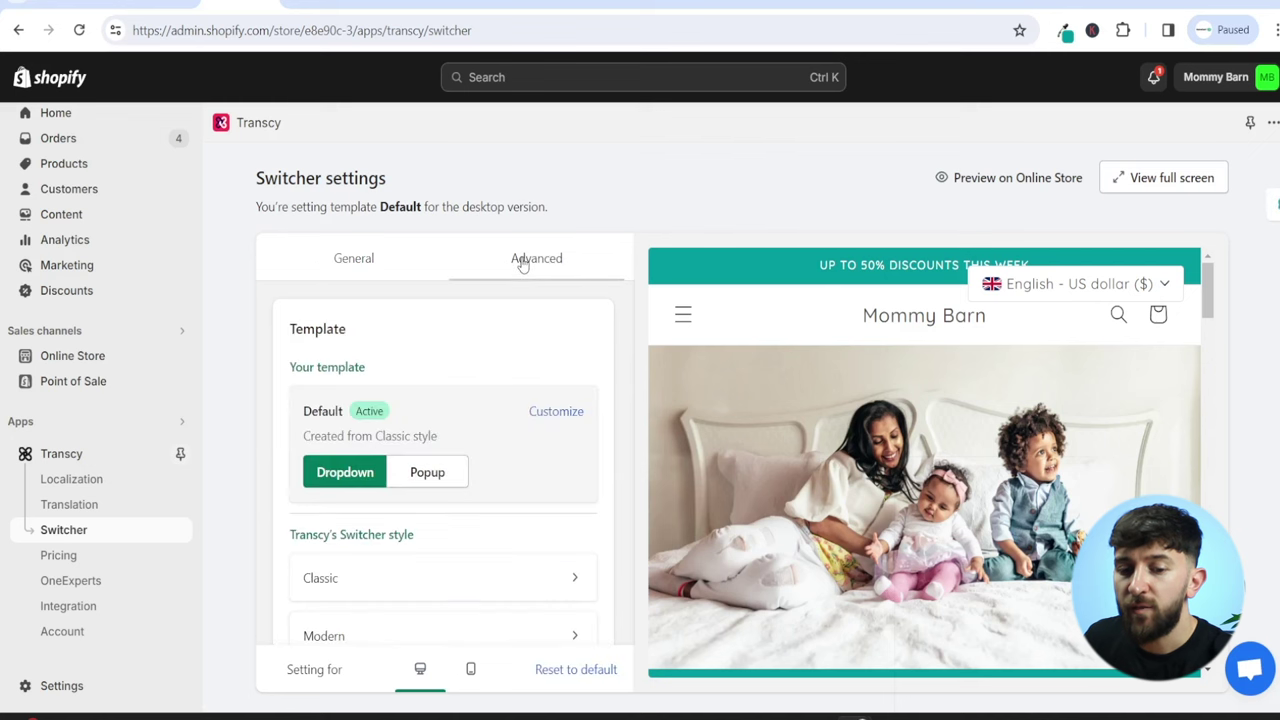
click(427, 474)
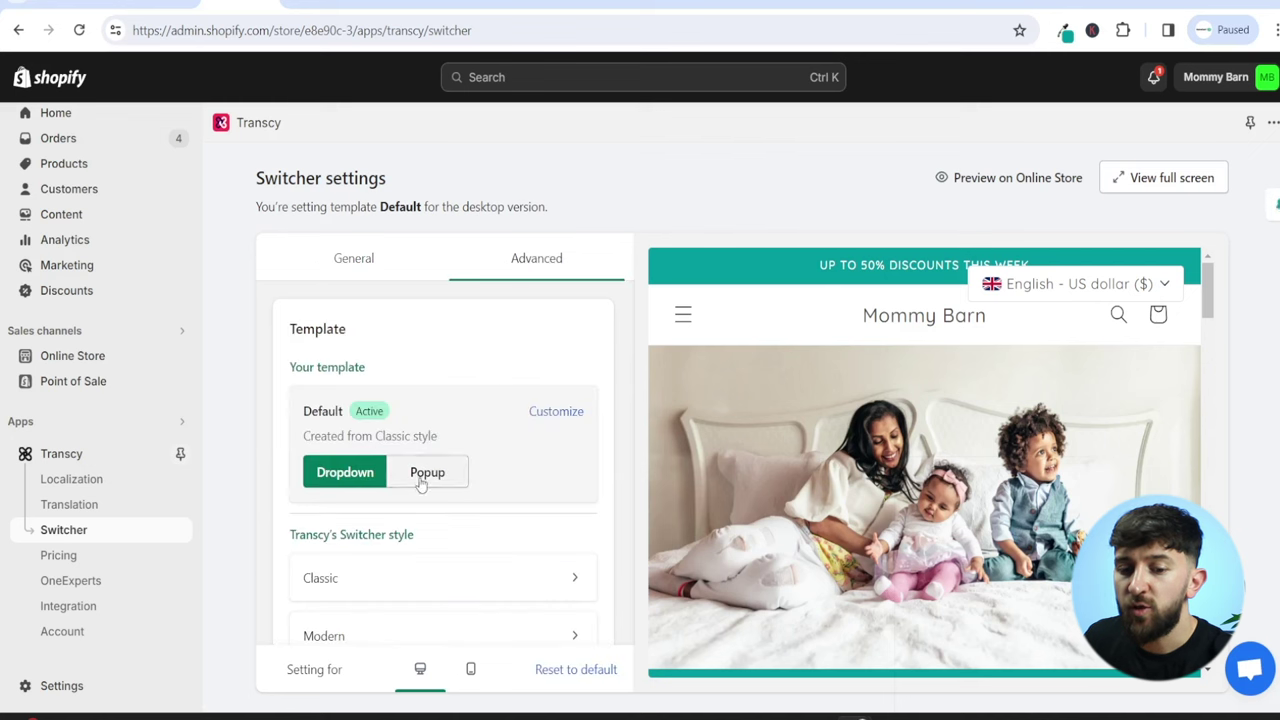
click(330, 478)
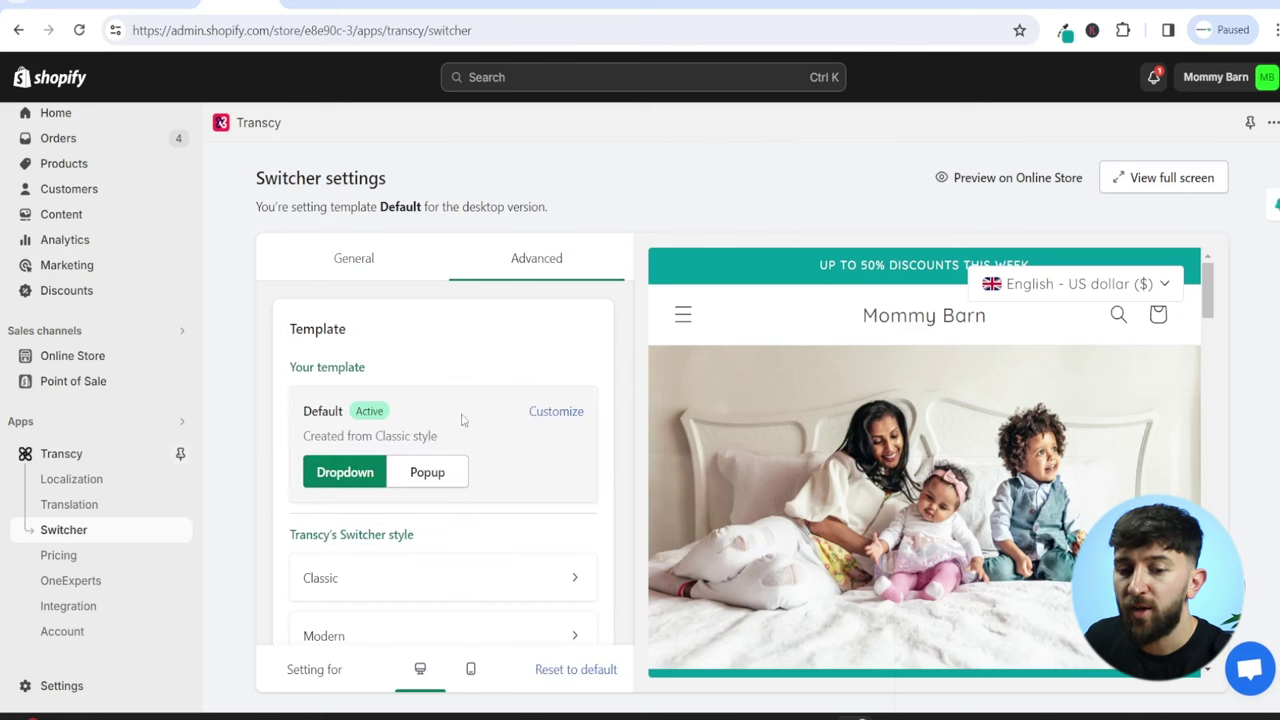
scroll(460, 428, down, 2)
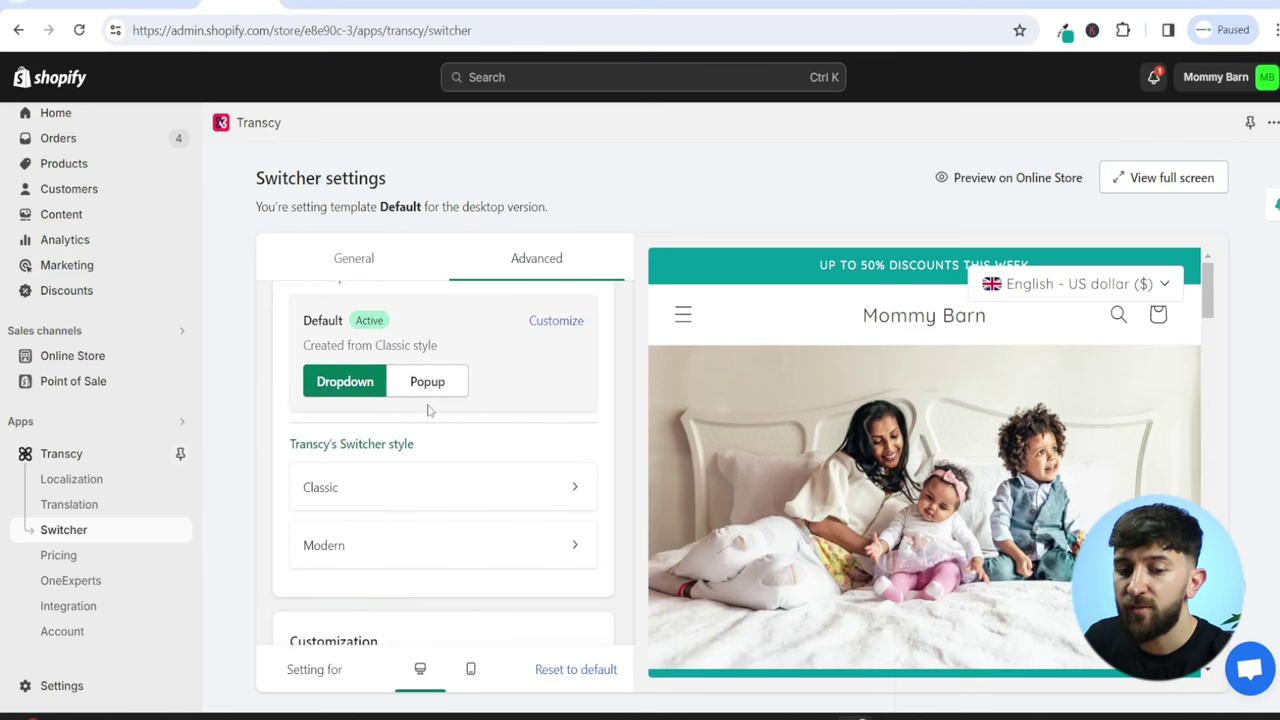
click(373, 549)
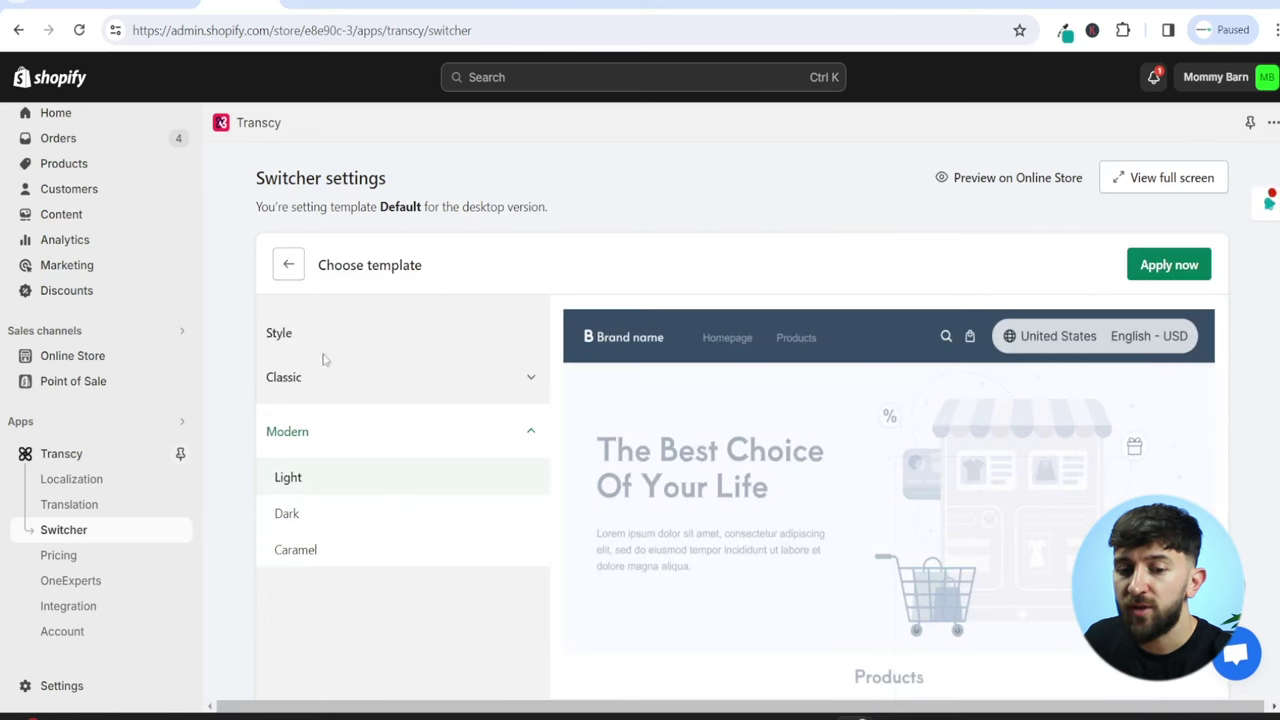
click(503, 379)
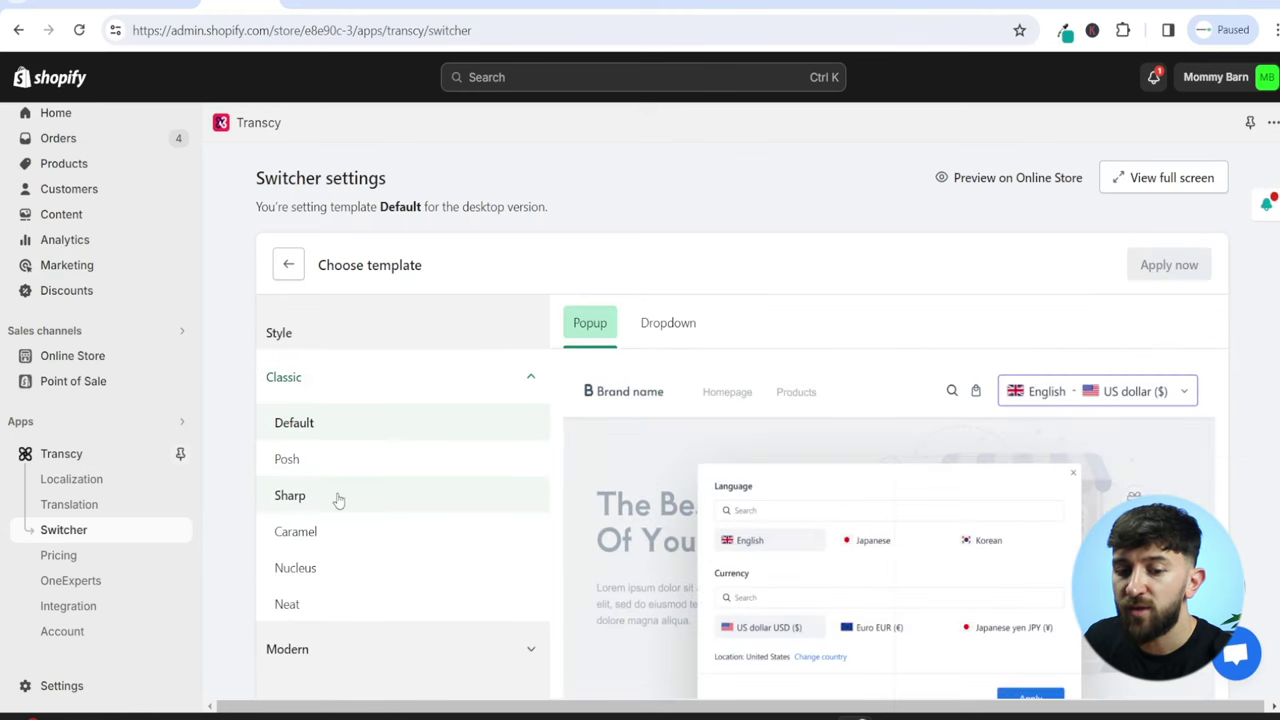
click(311, 465)
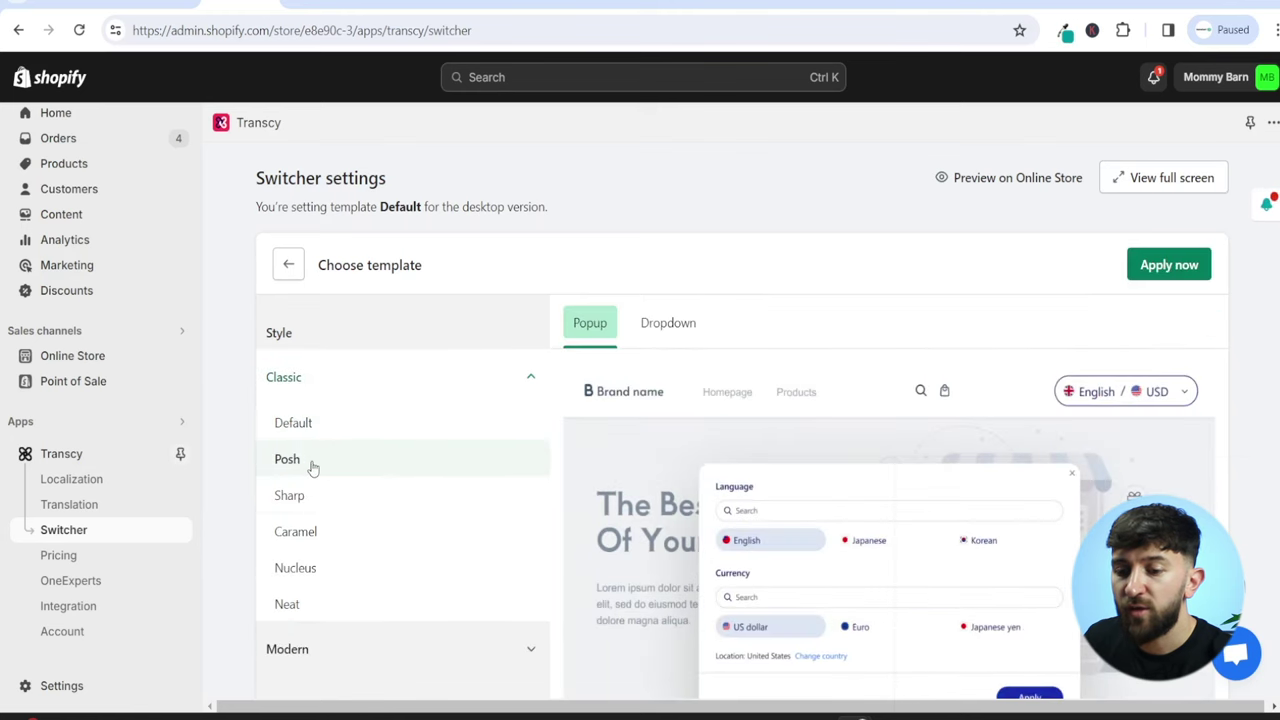
click(1160, 265)
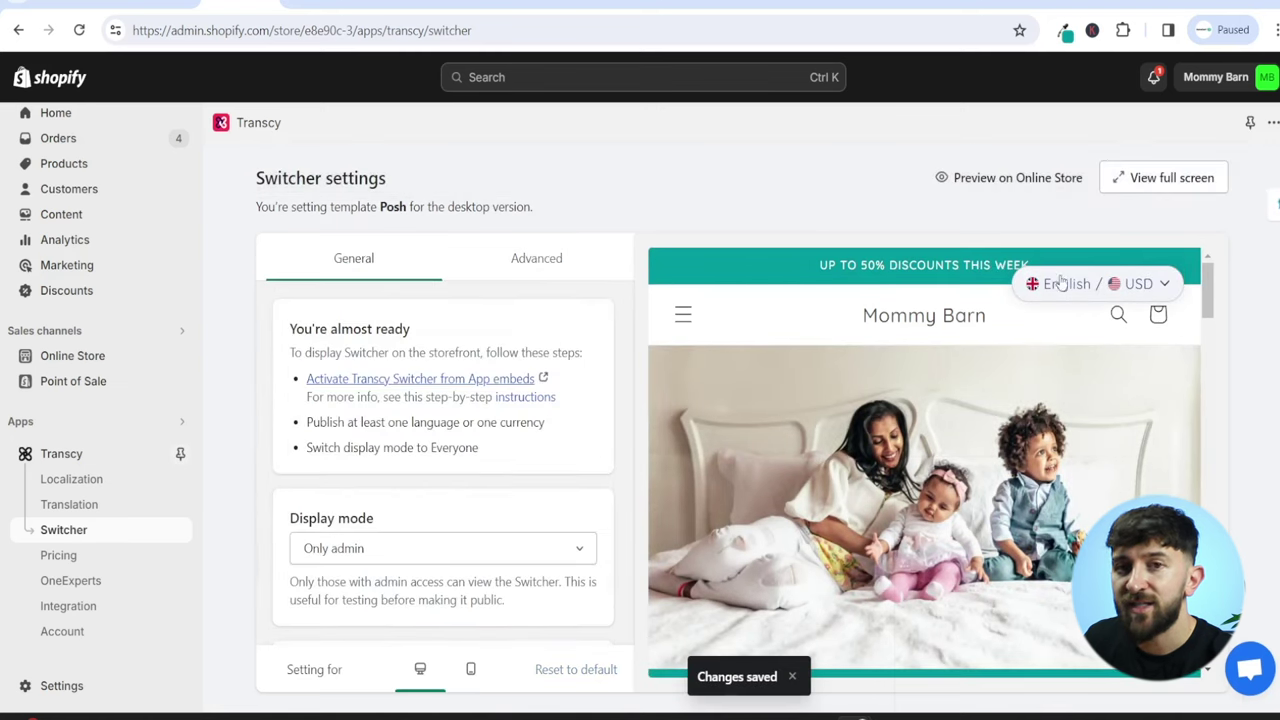
Review the advanced template and position customization options of the desktop switcher
scroll(507, 463, down, 2)
click(515, 270)
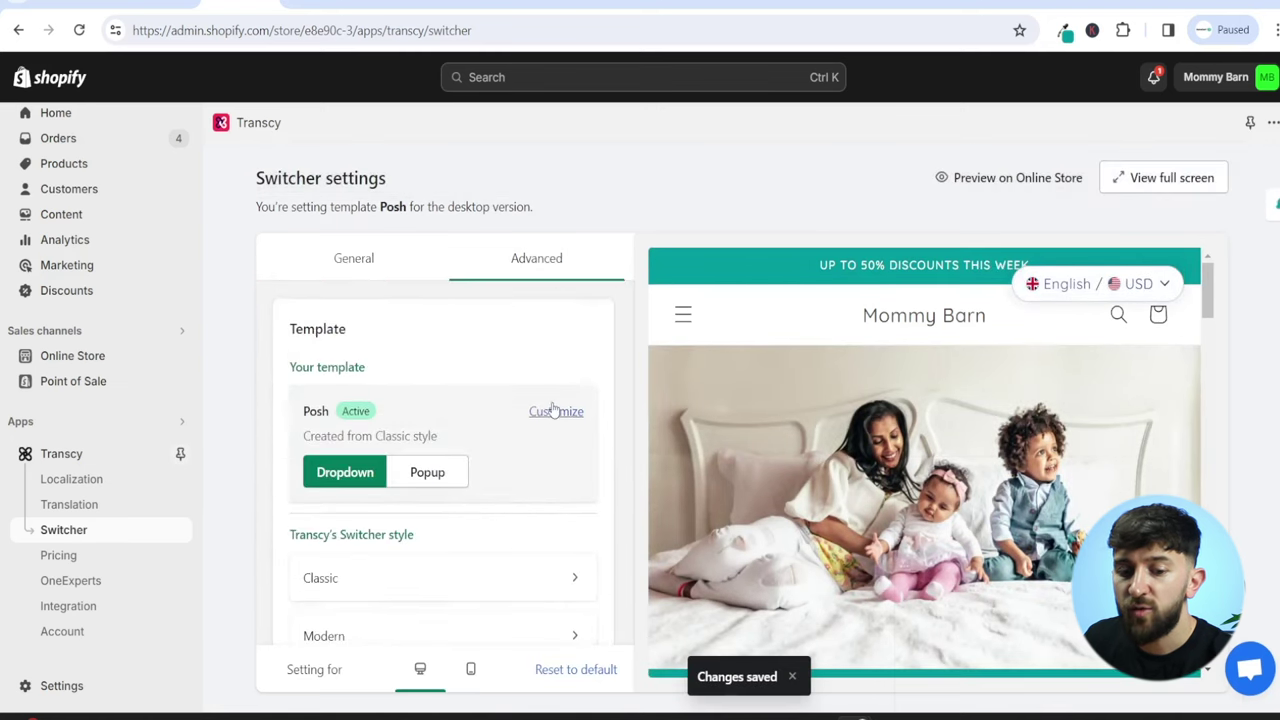
scroll(553, 409, down, 3)
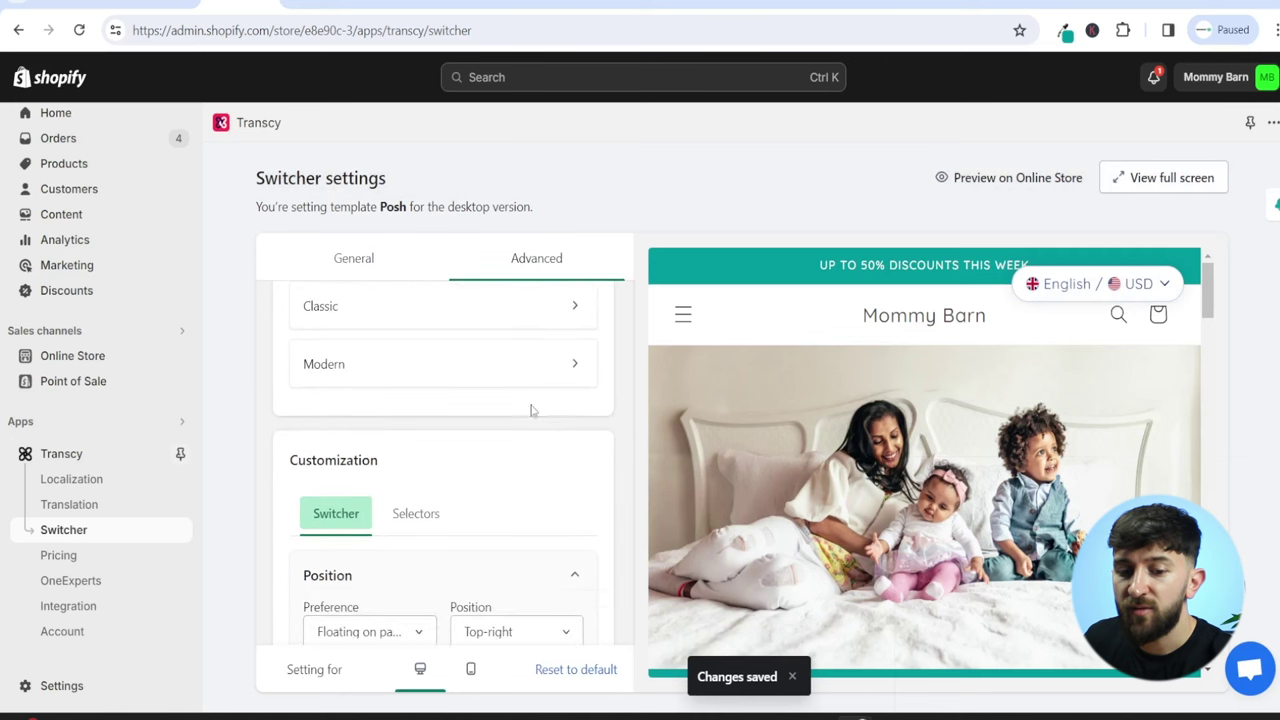
scroll(532, 410, down, 2)
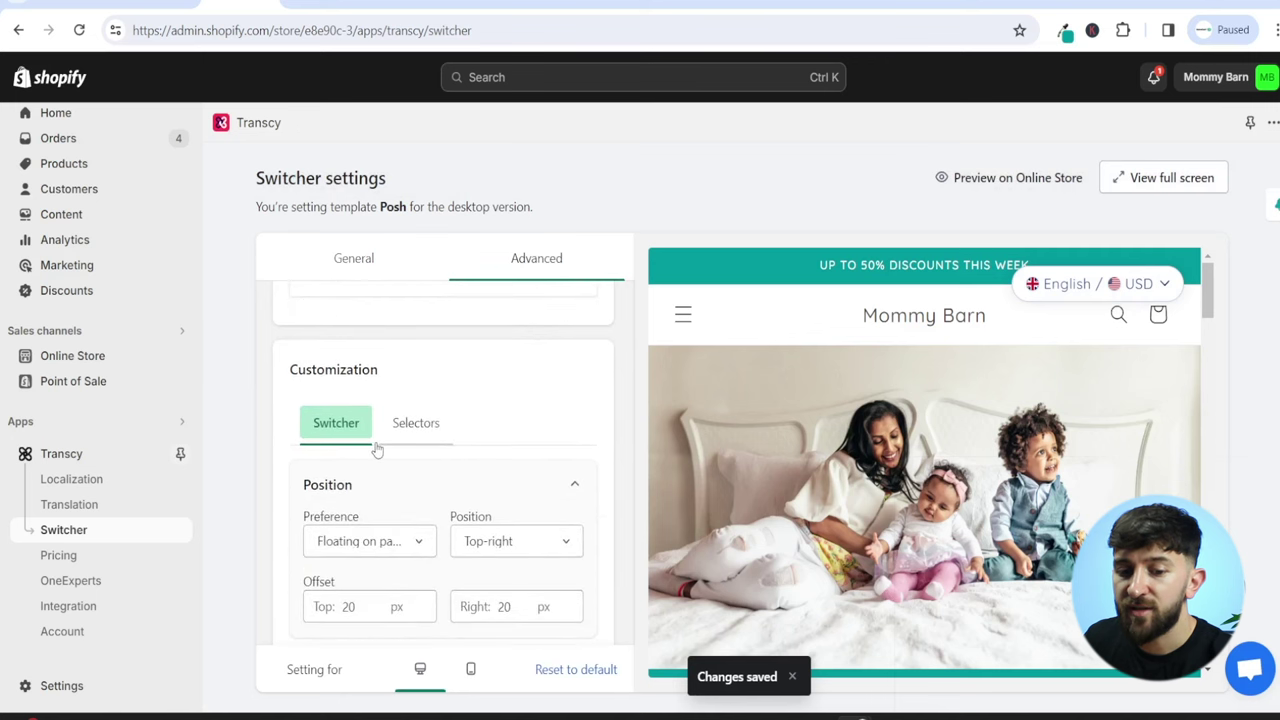
Apply the Classic style's Posh template to the mobile version of the switcher
click(467, 669)
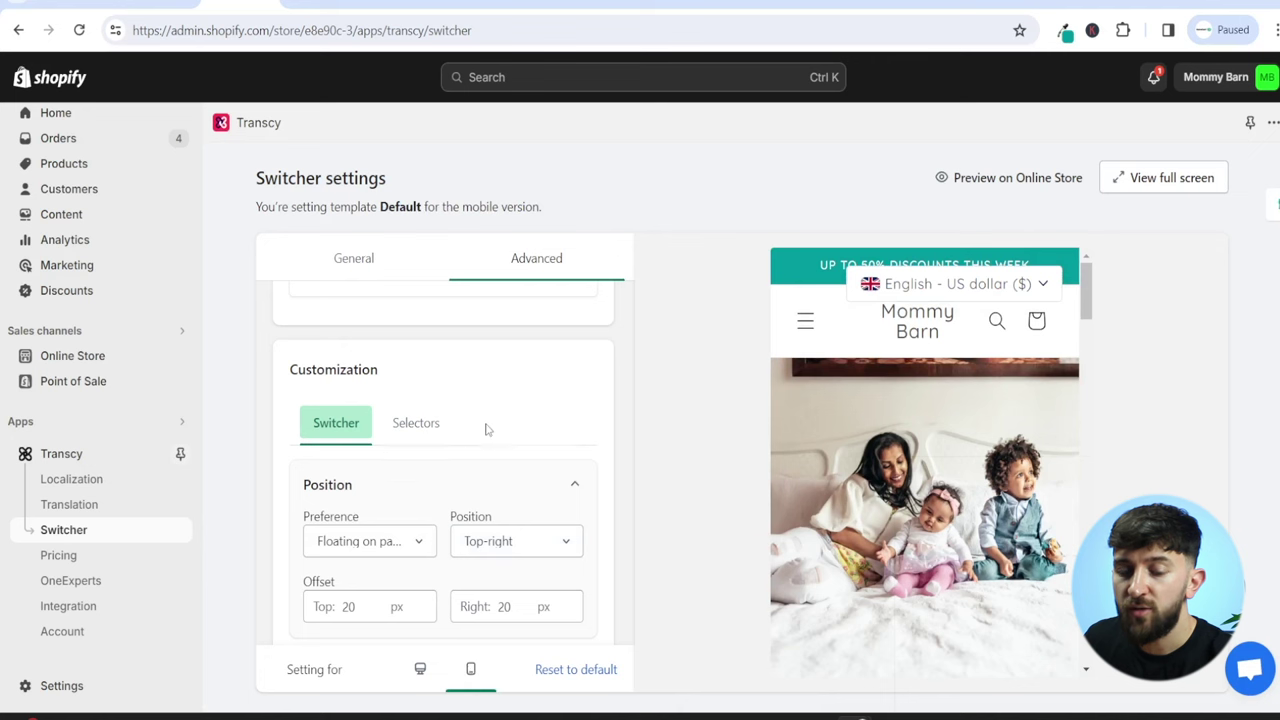
scroll(434, 423, up, 4)
click(362, 408)
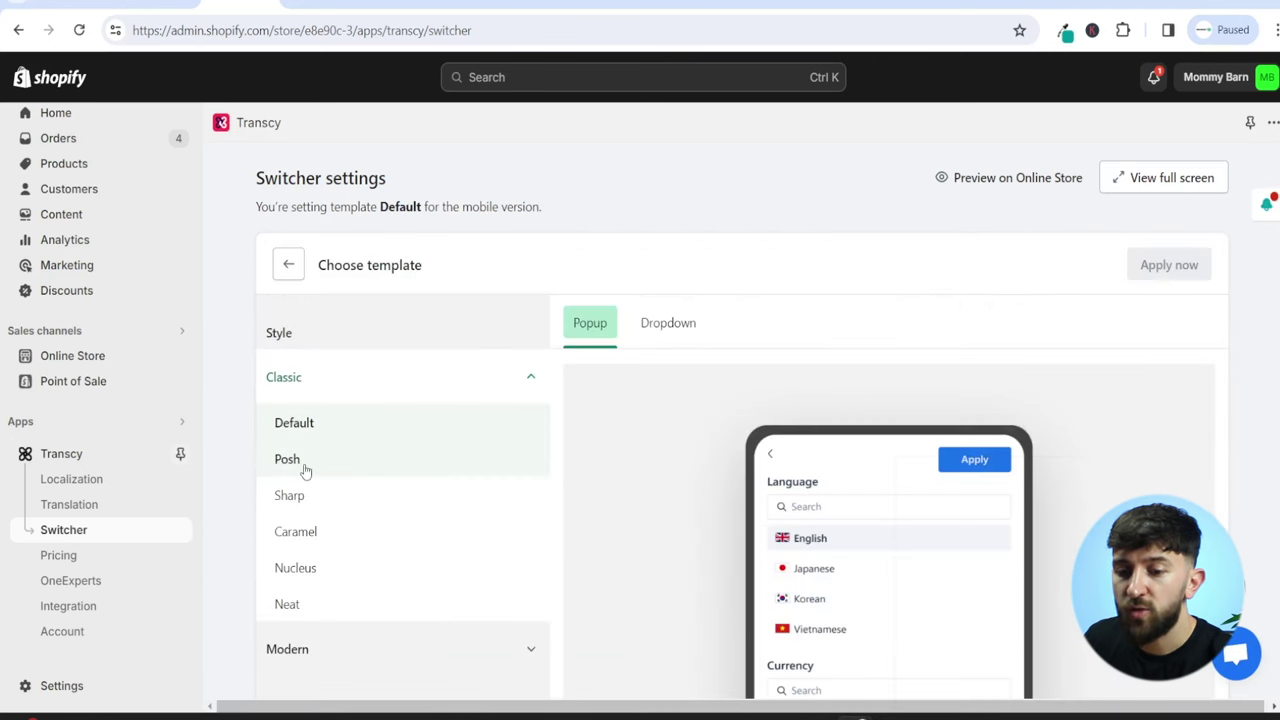
click(305, 470)
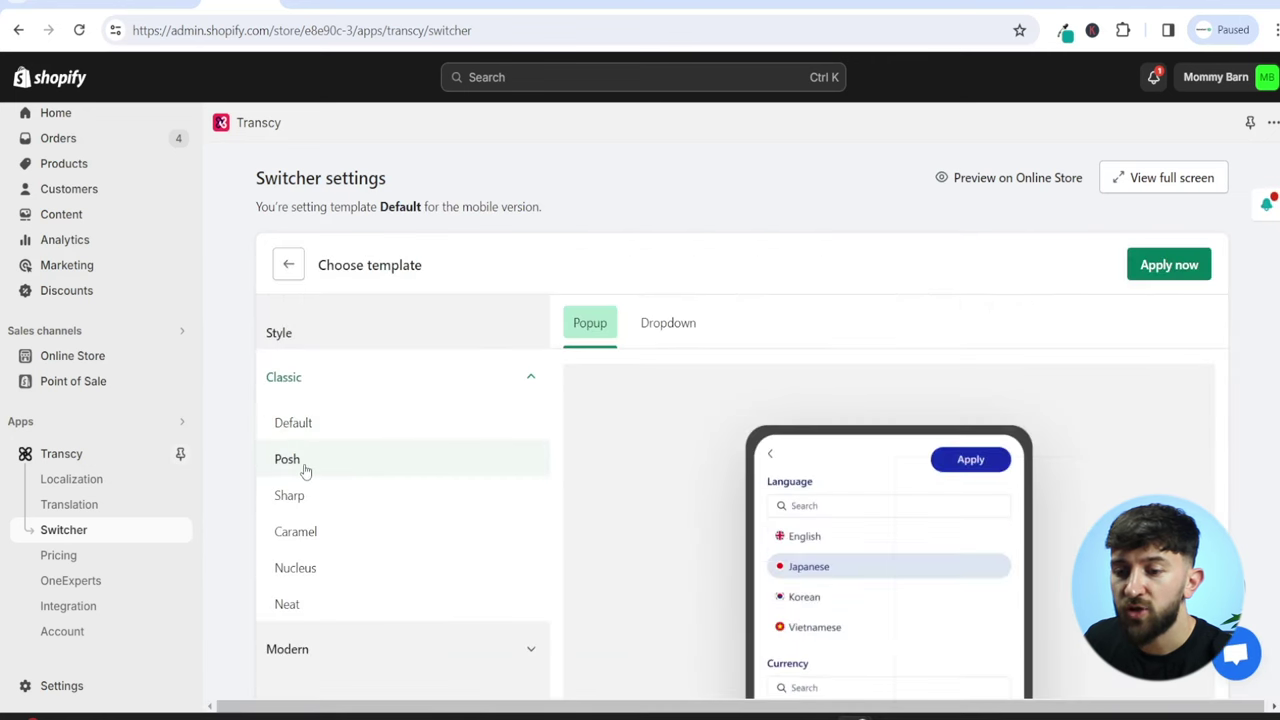
click(1168, 265)
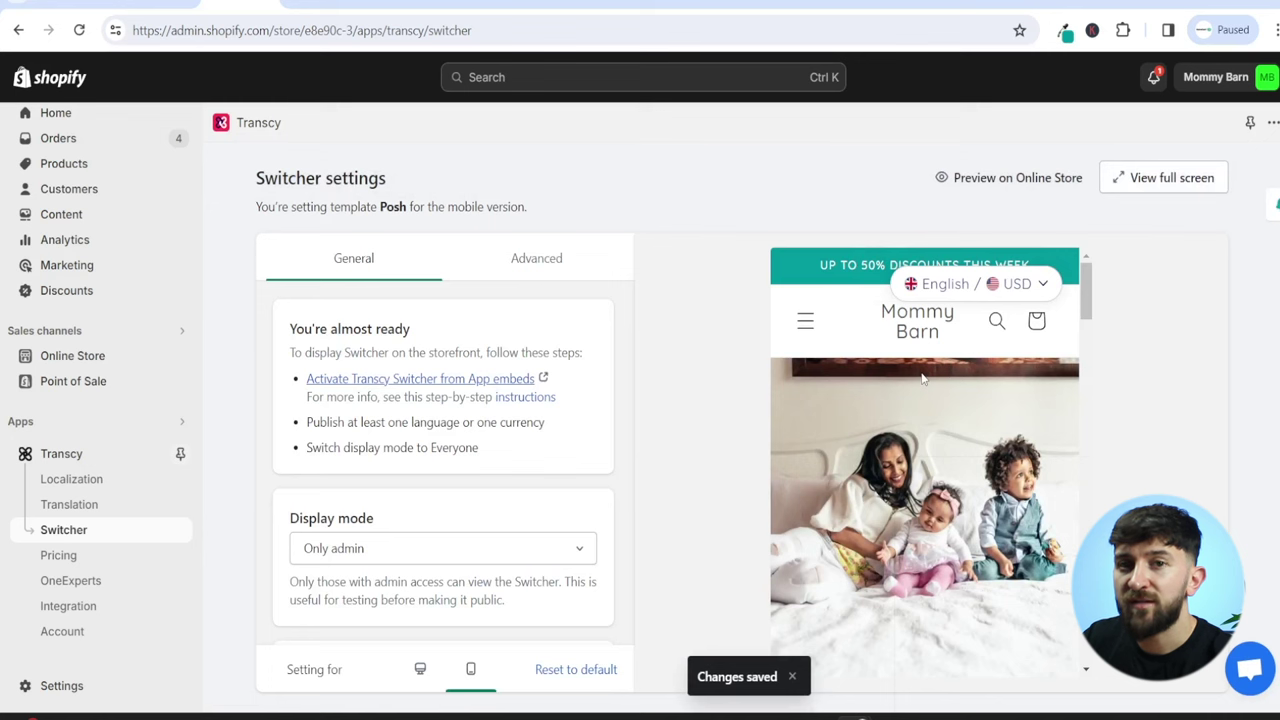
Compare the desktop and mobile previews of the Posh switcher, ending on the mobile version
click(420, 670)
click(471, 670)
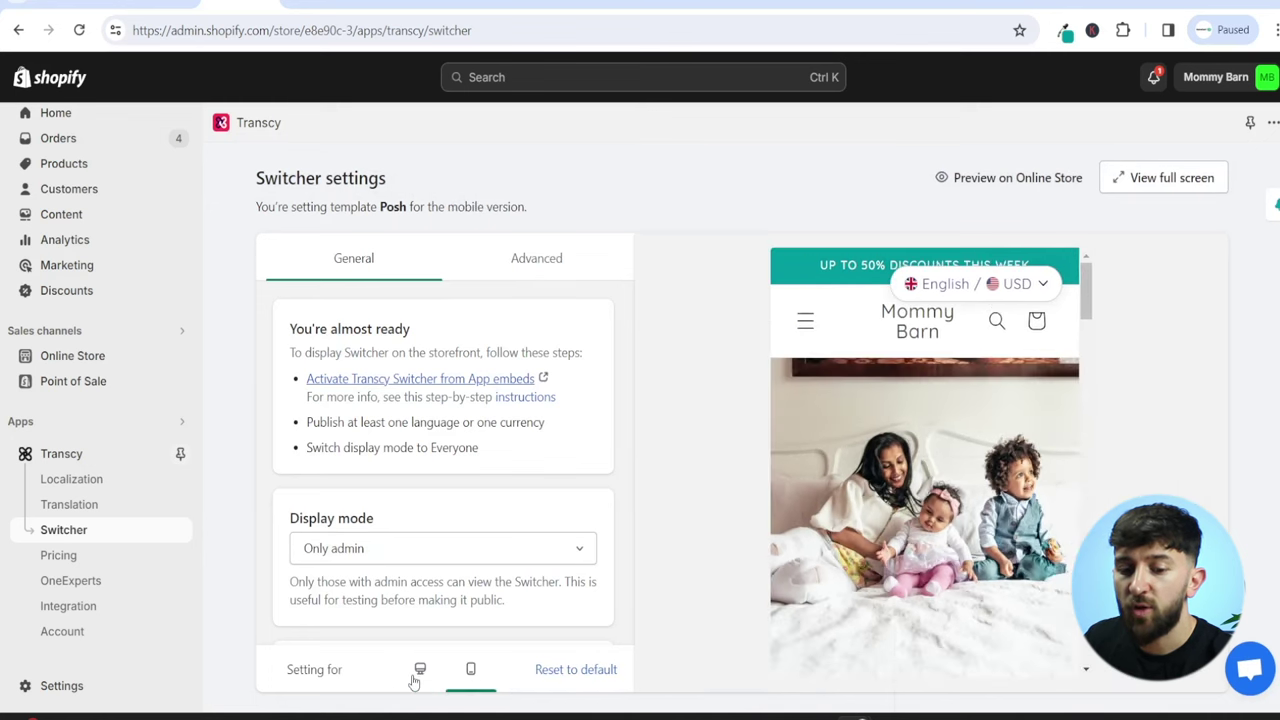
click(420, 670)
click(470, 672)
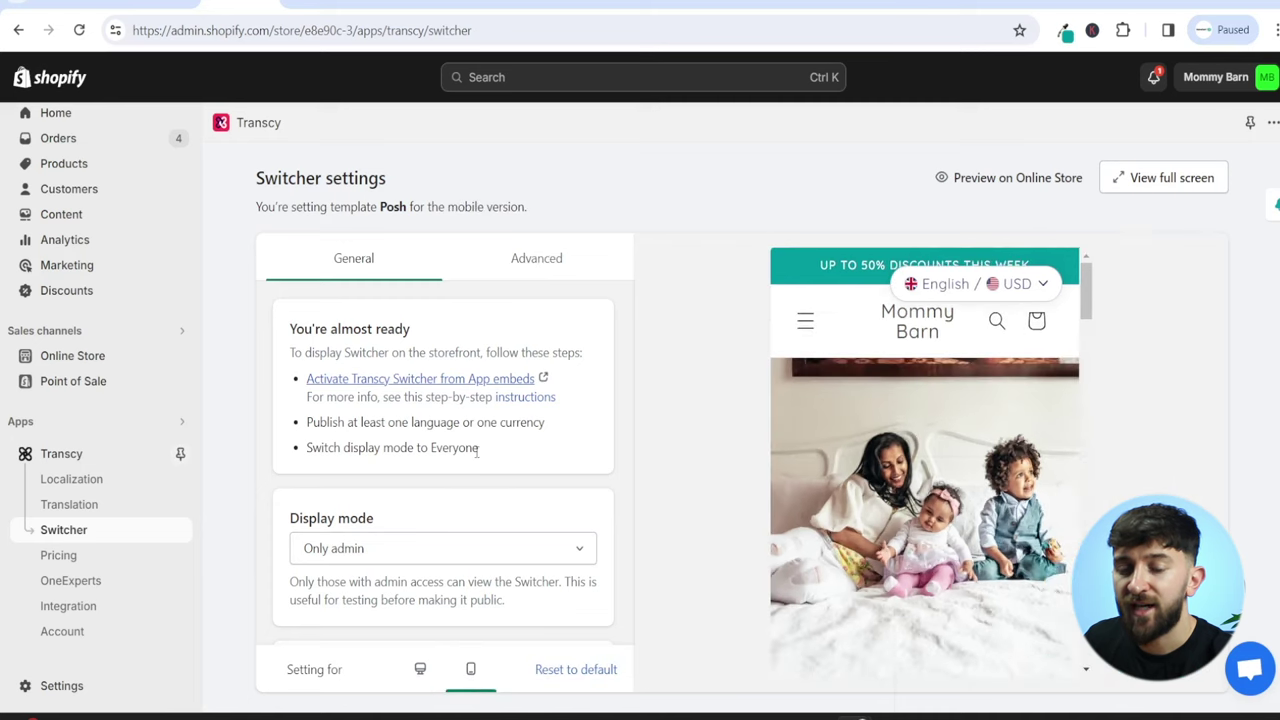
Set the mobile switcher's position preference to "Embedded in the page" in its advanced customization settings
click(537, 262)
scroll(517, 423, down, 5)
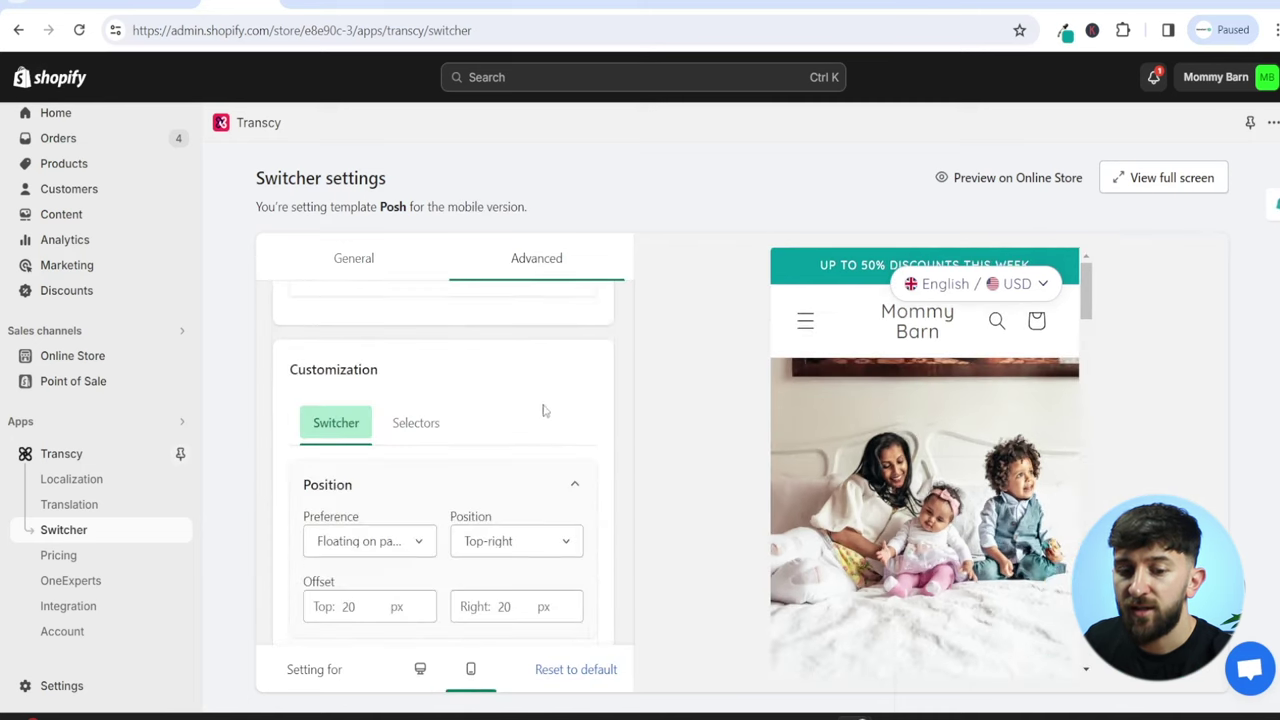
scroll(505, 390, down, 2)
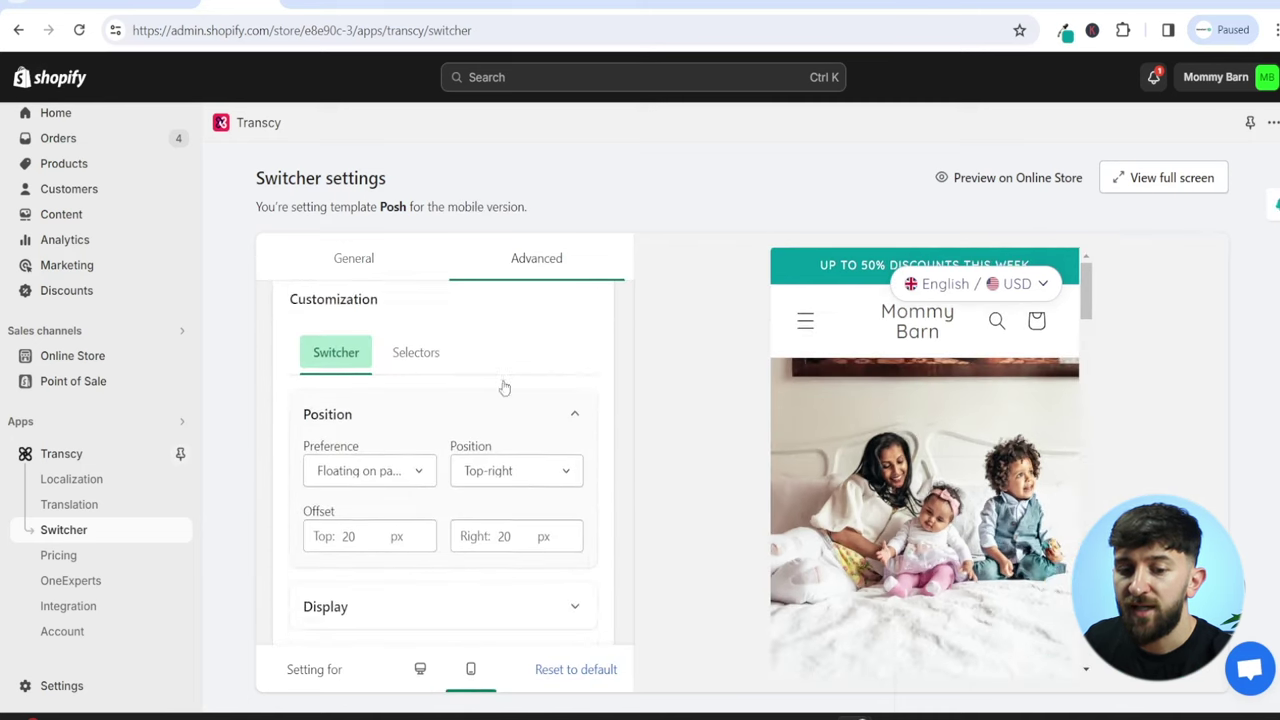
click(395, 453)
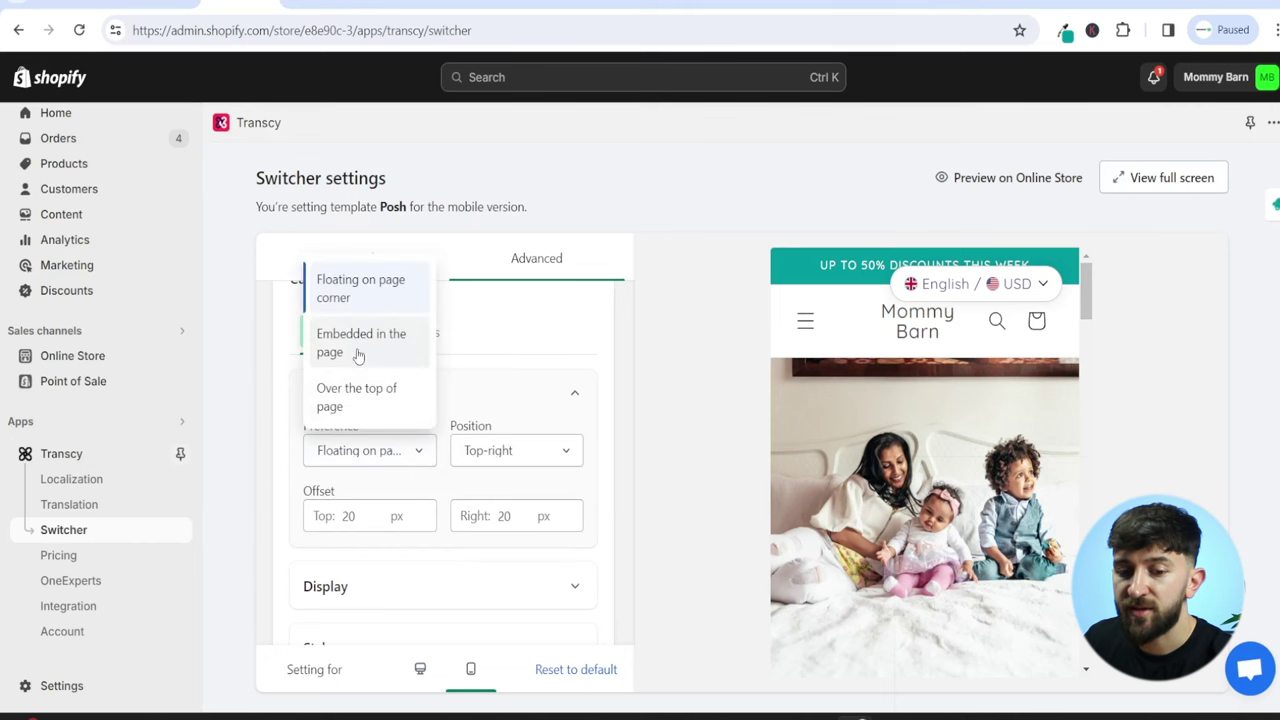
click(357, 343)
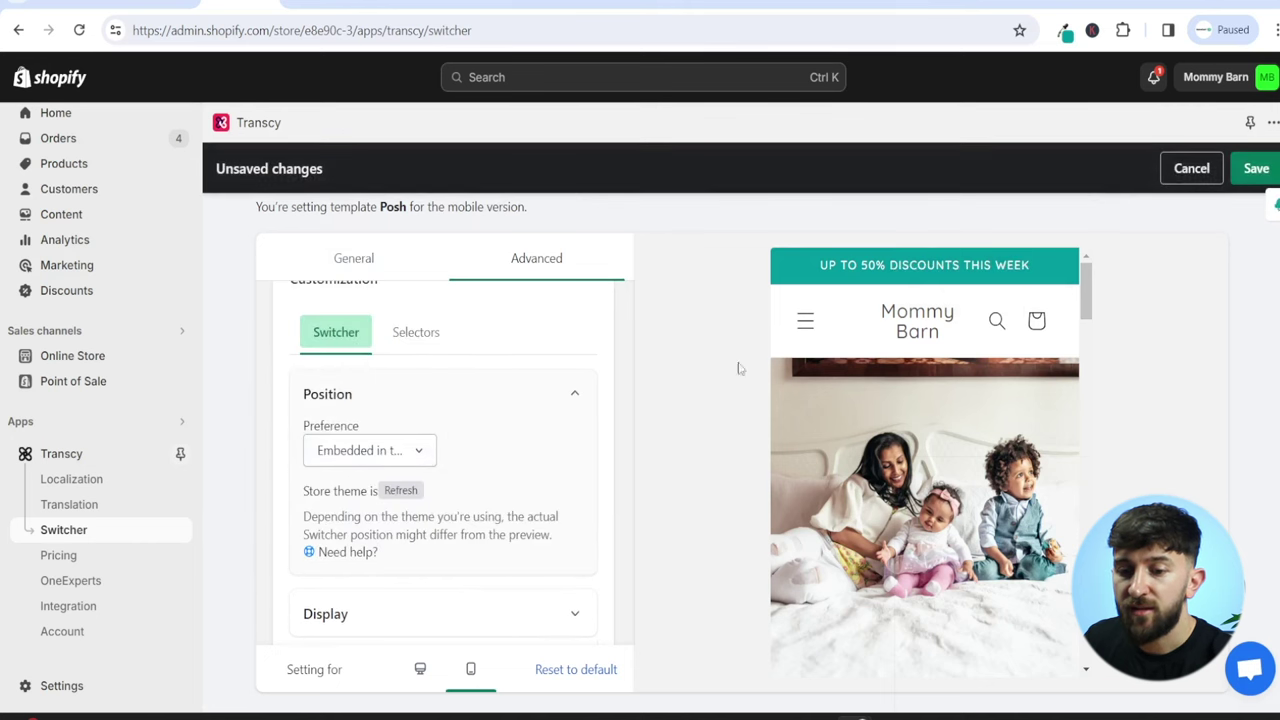
Try the mobile switcher as "Floating on page corner" in the Top-left, Bottom-right and Bottom-left positions
click(805, 325)
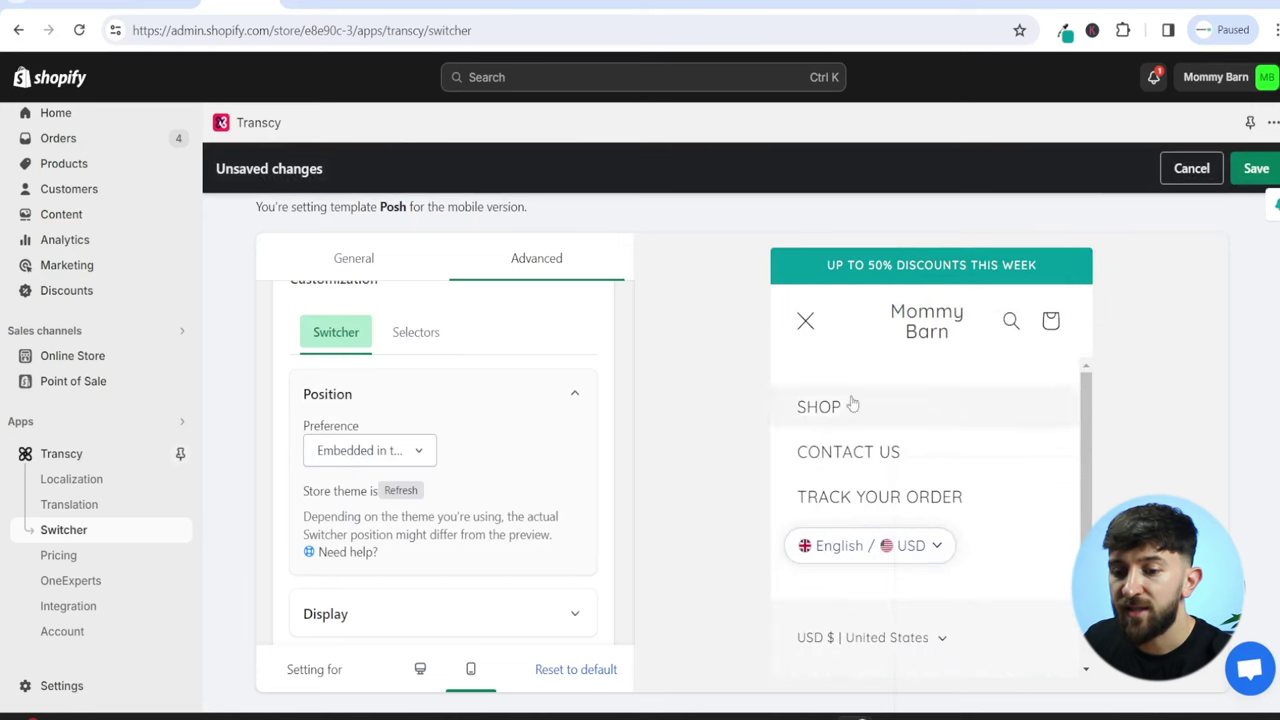
click(805, 320)
click(369, 450)
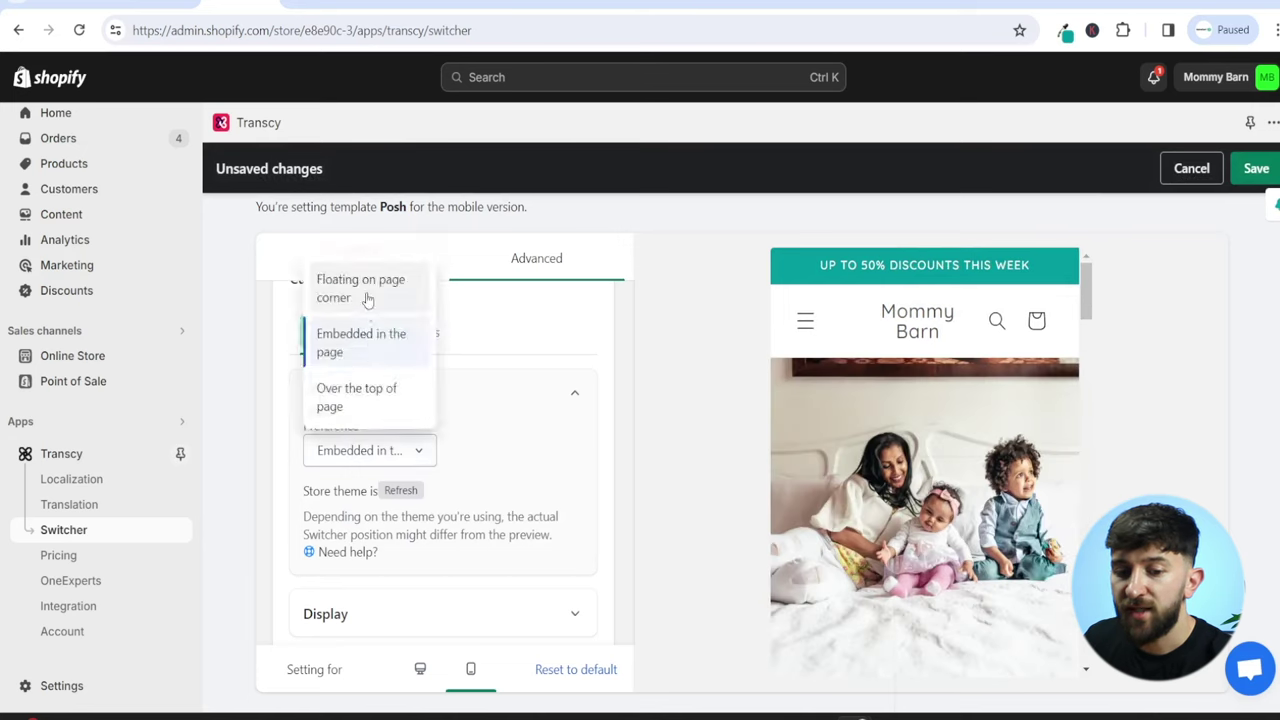
click(366, 295)
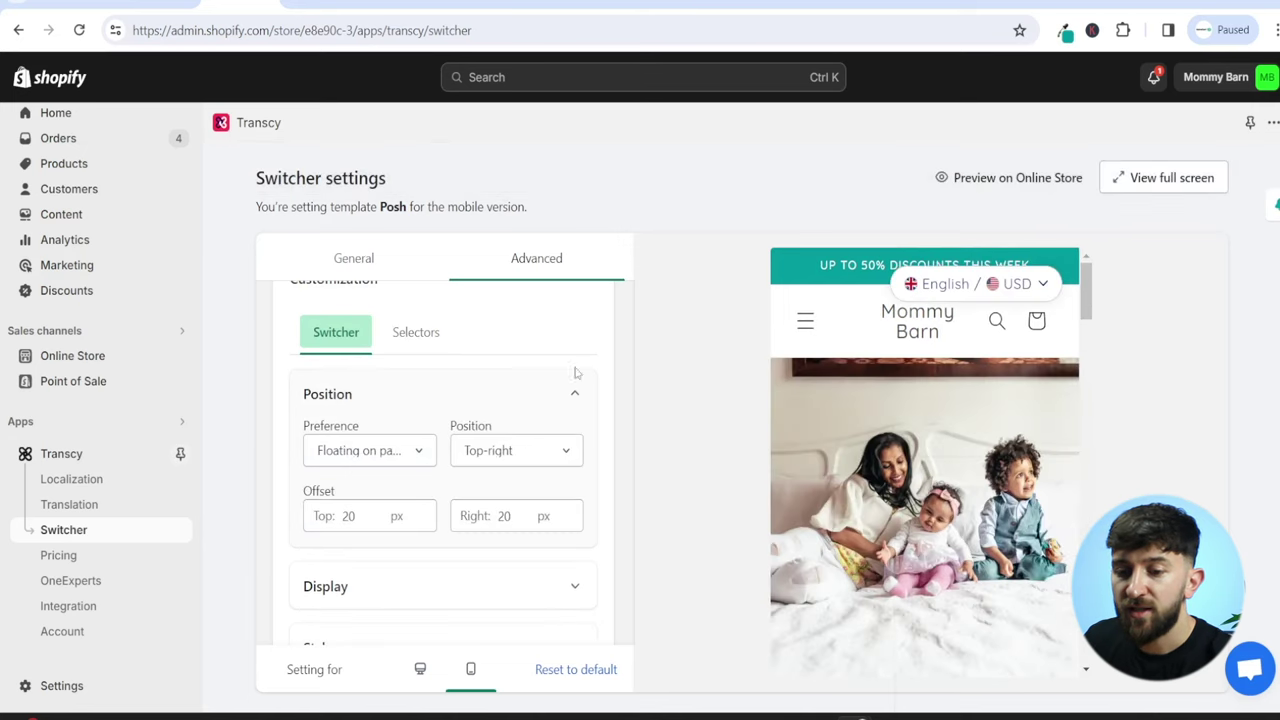
click(523, 458)
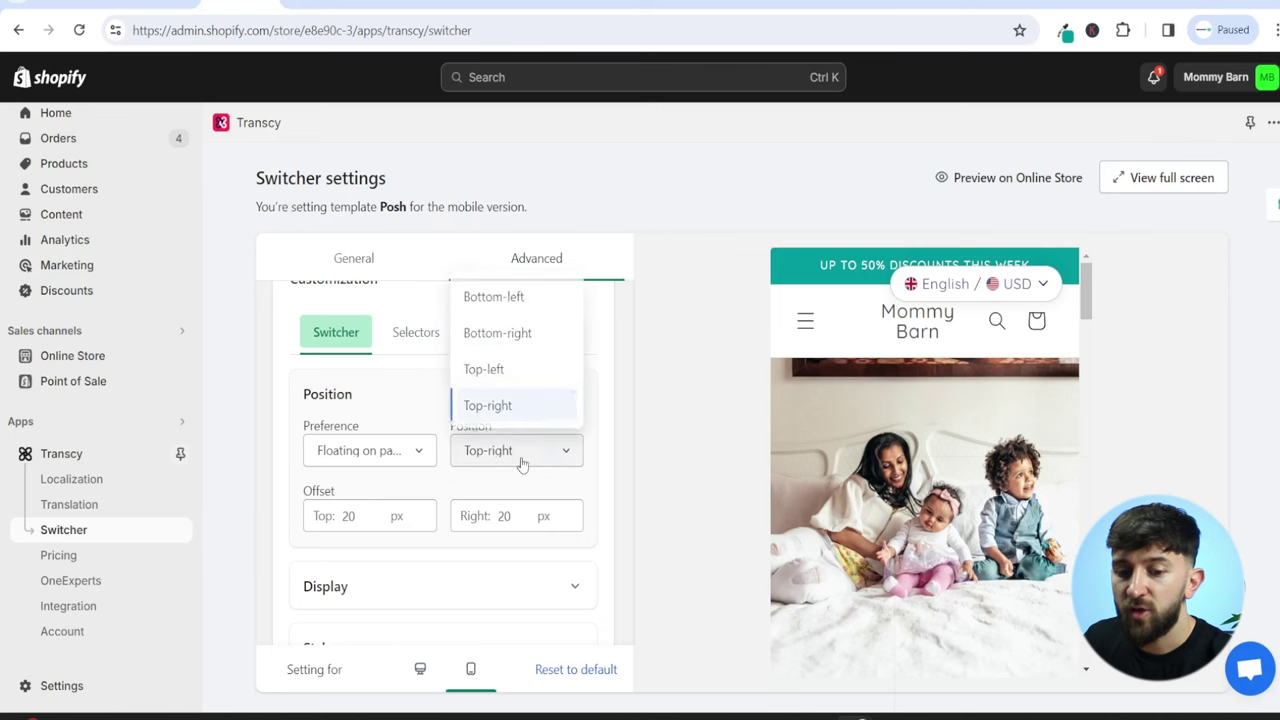
click(515, 372)
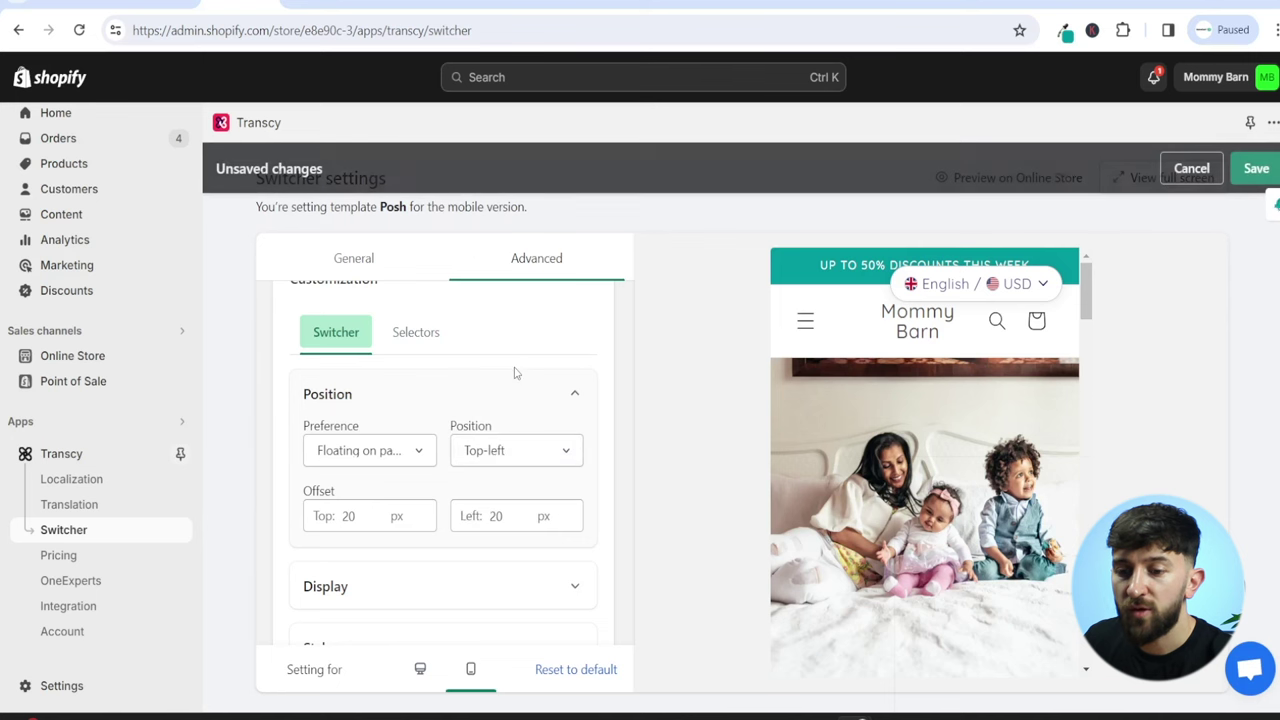
click(516, 450)
click(500, 334)
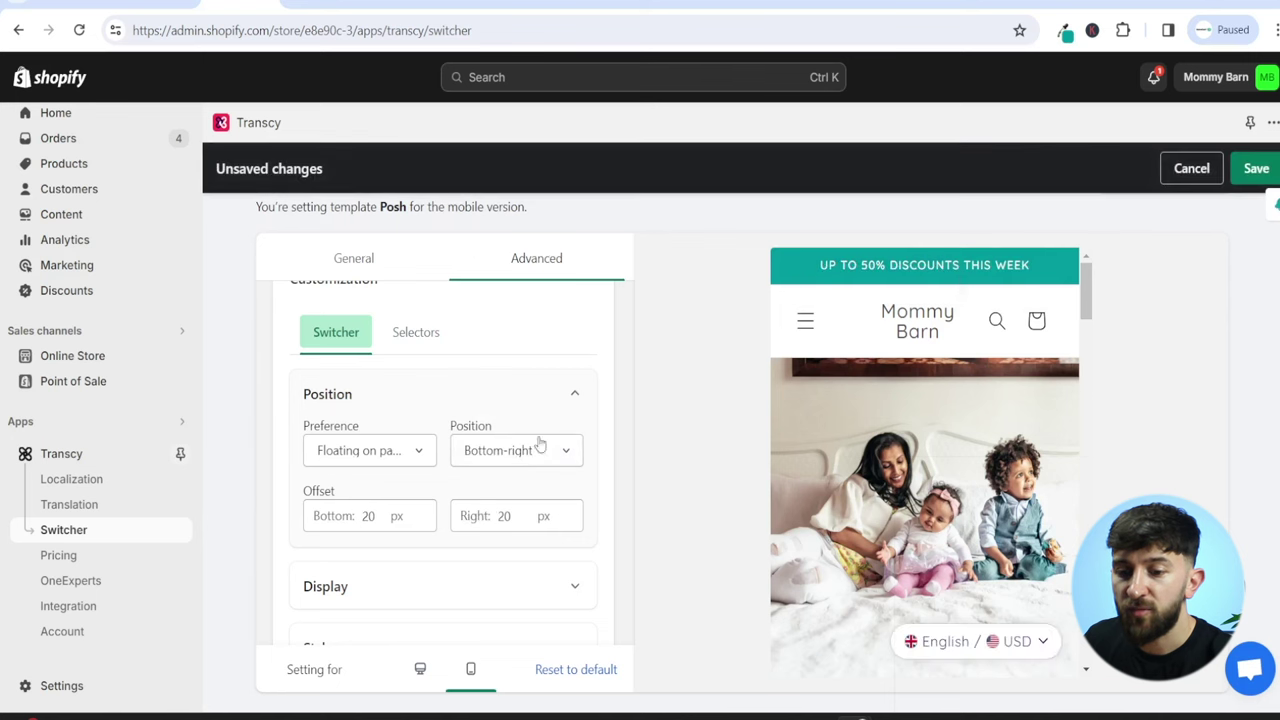
click(535, 455)
click(515, 299)
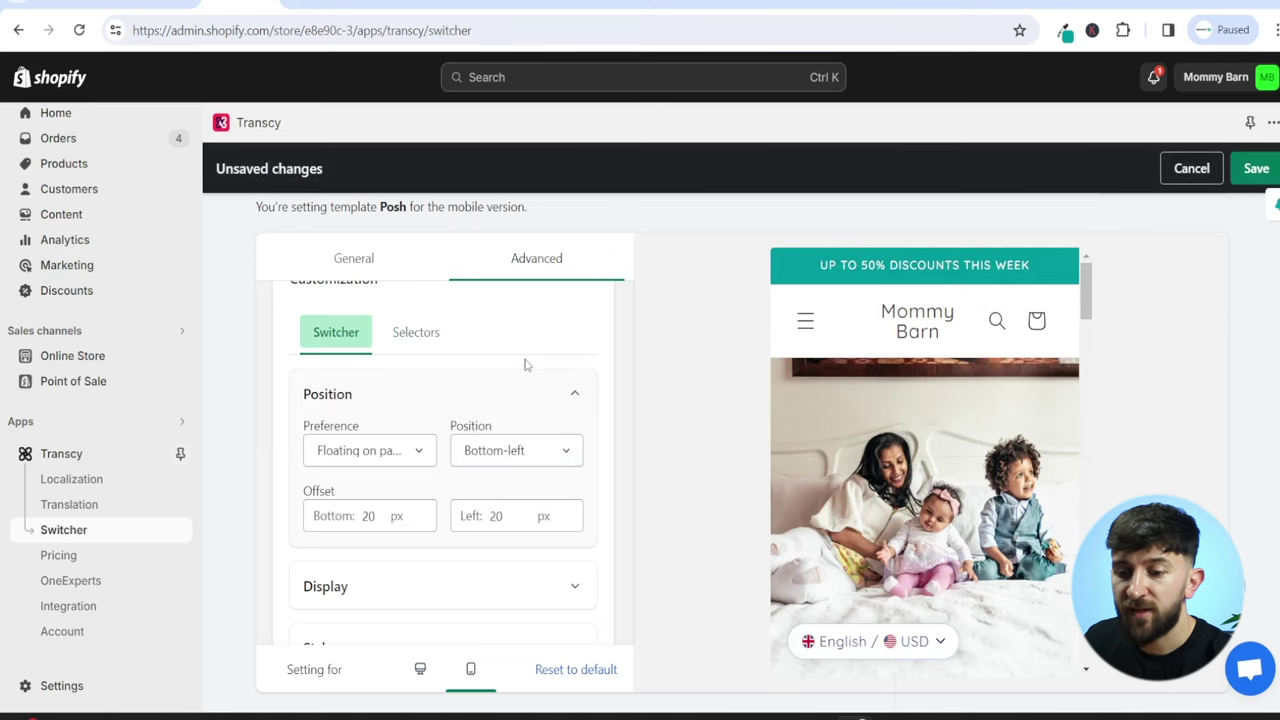
Set the mobile switcher's position preference to "Embedded in the page" and check it inside the preview's navigation menu
click(350, 453)
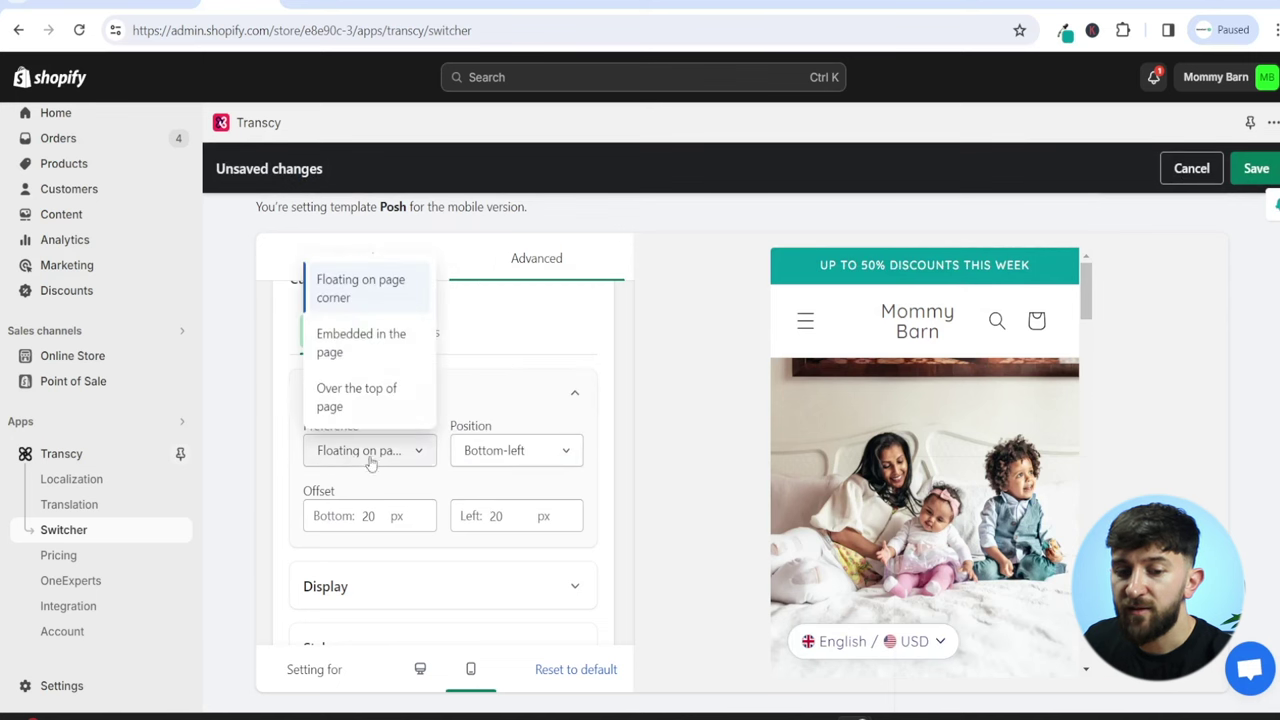
click(363, 346)
click(806, 322)
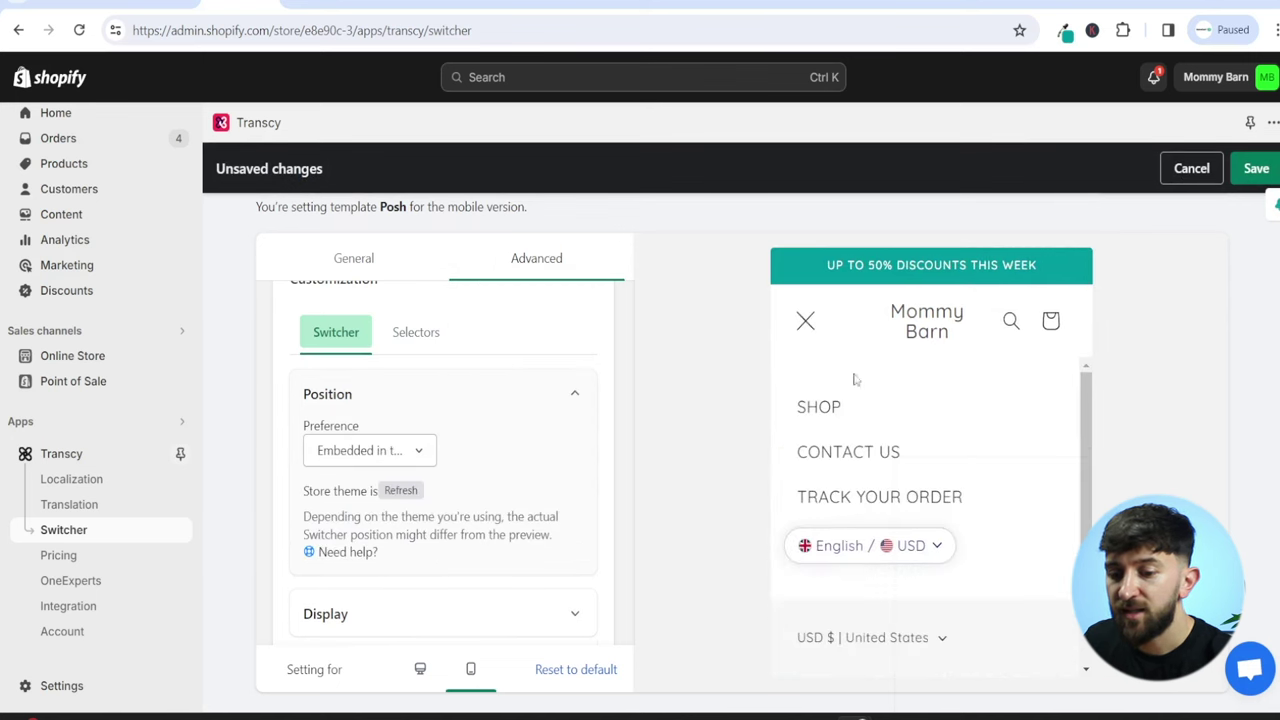
click(806, 322)
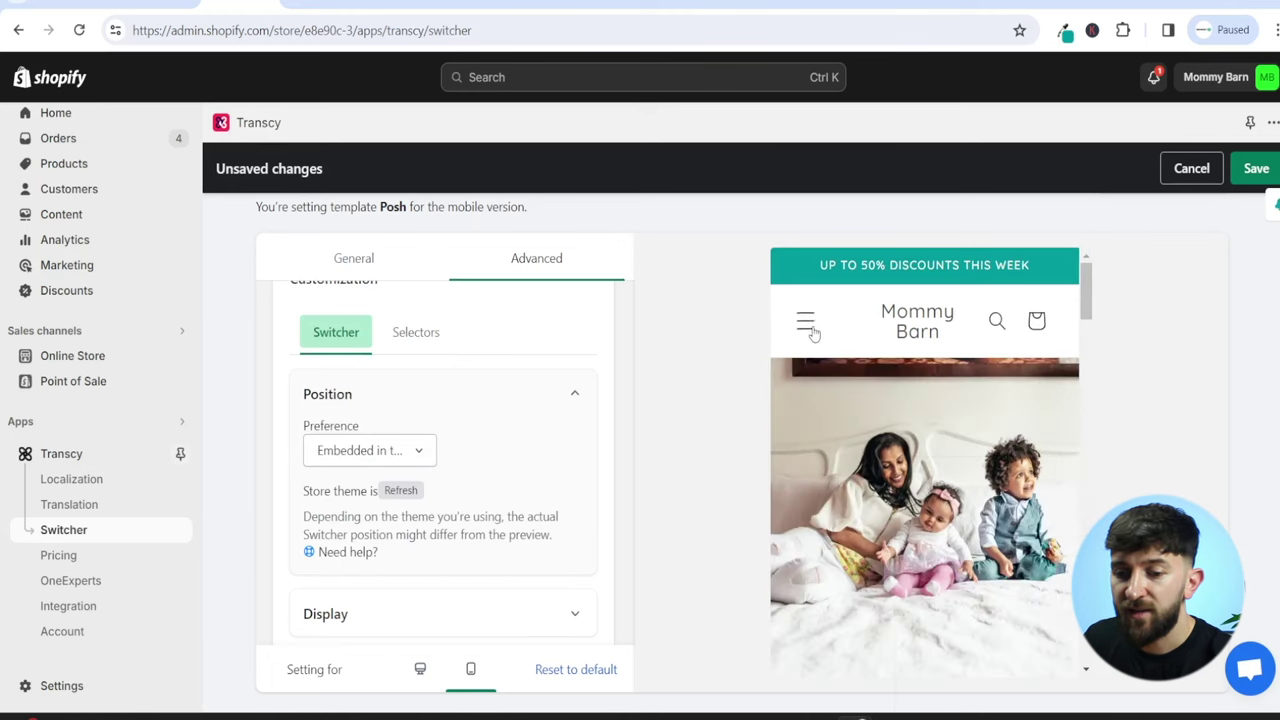
Save the mobile switcher changes as a custom template named "Mobile"
click(1256, 168)
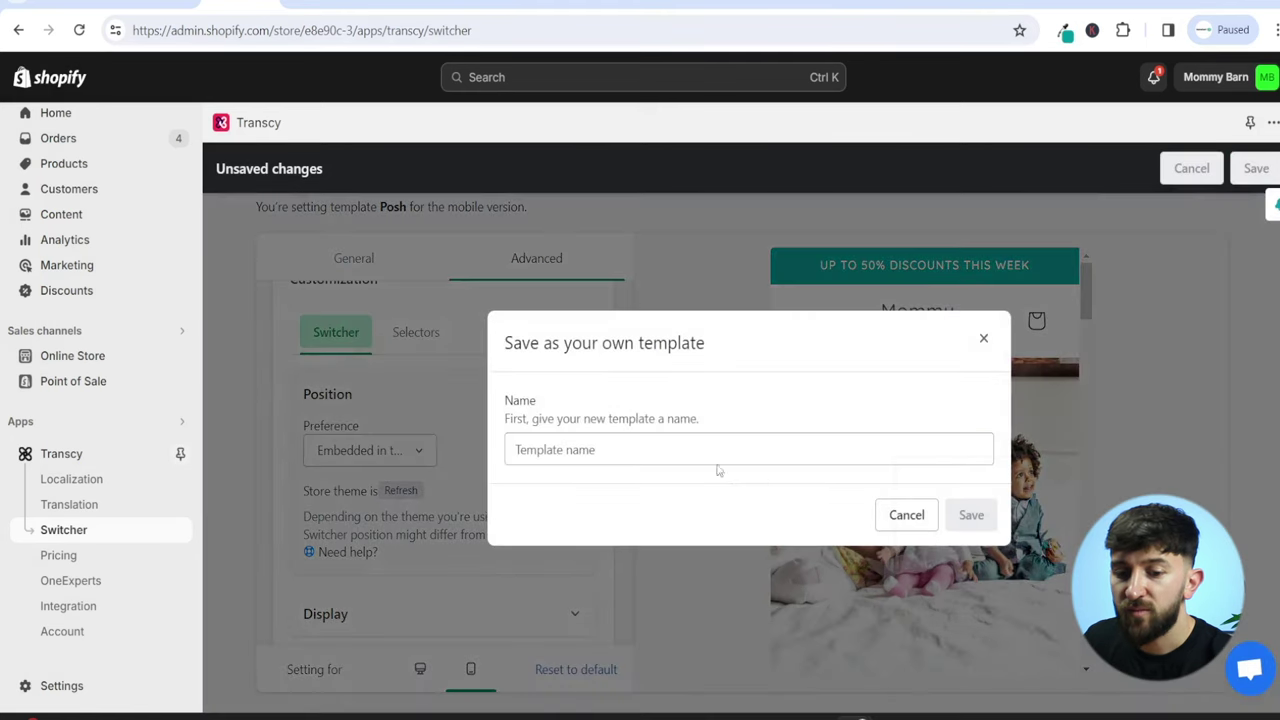
click(624, 458)
text(Mobile)
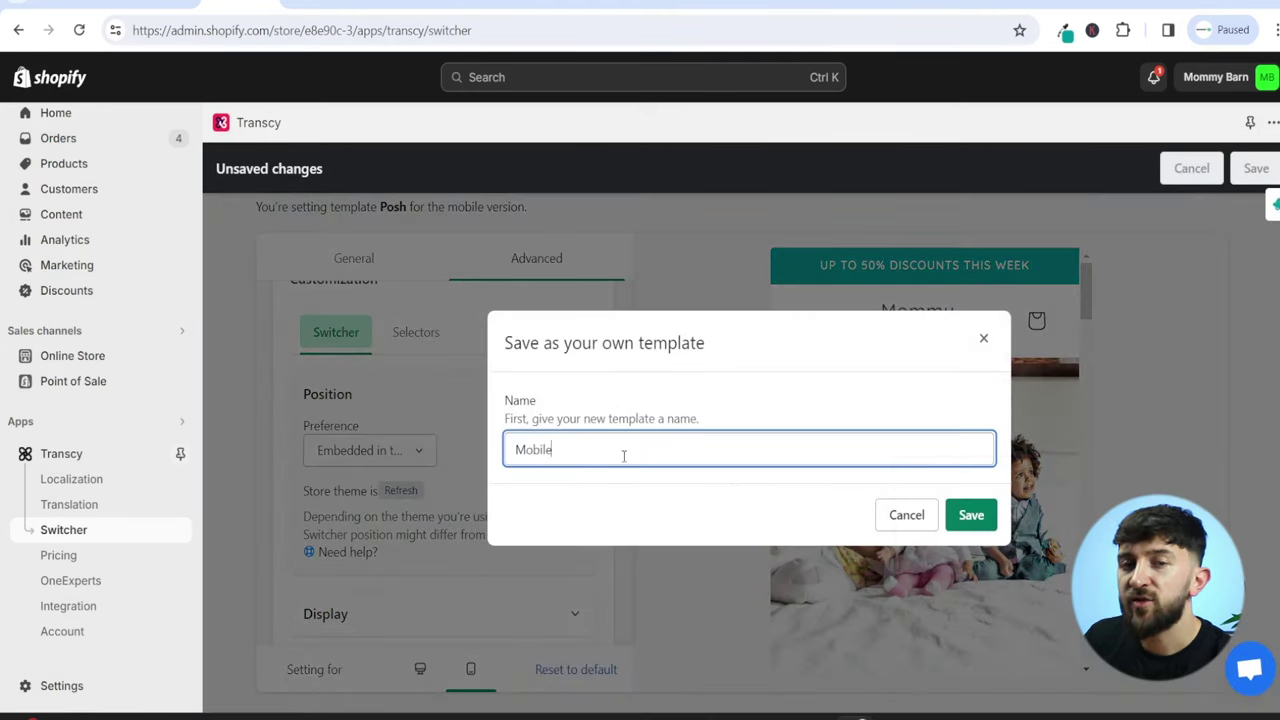
click(971, 515)
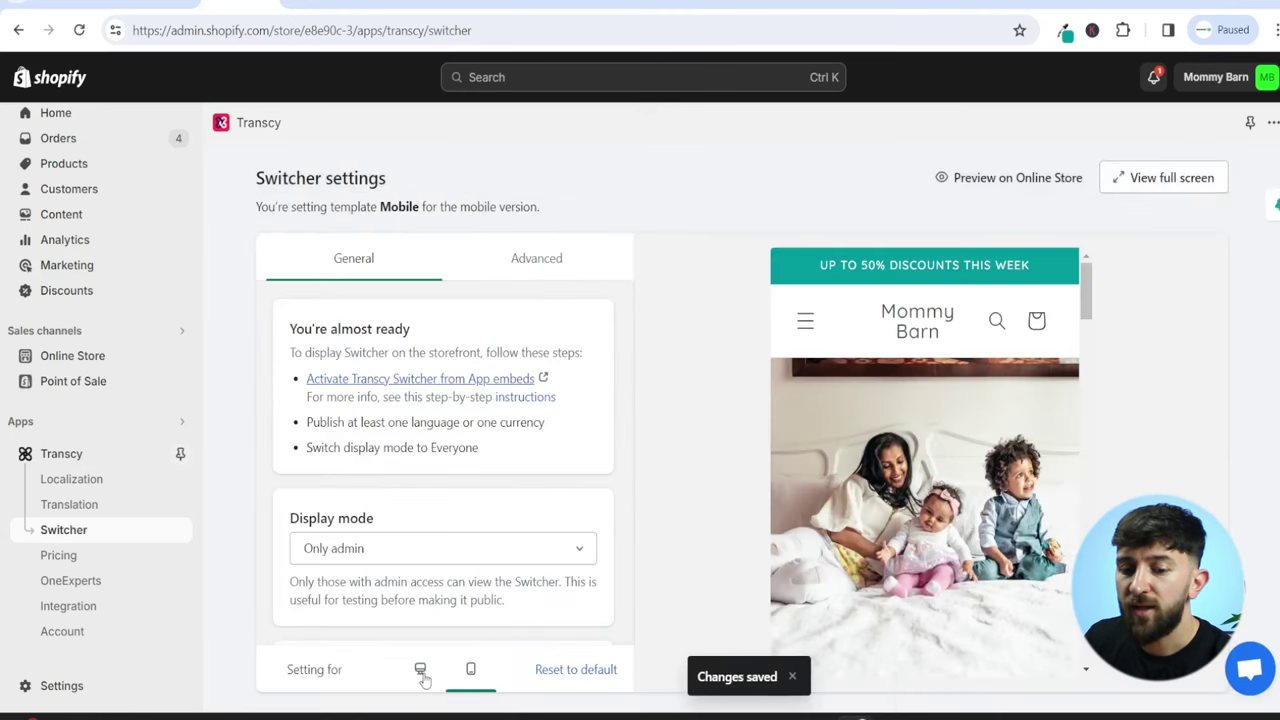
Open the advanced customization settings of the switcher's desktop version at the Position options
click(421, 671)
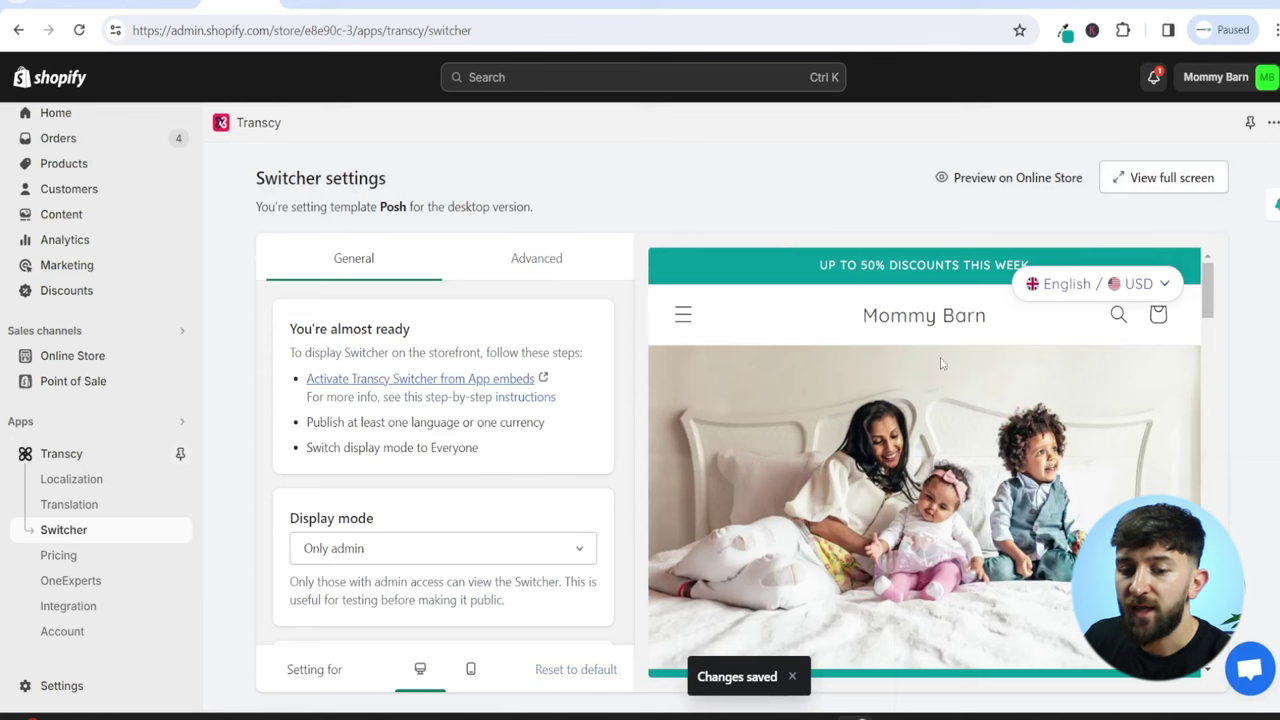
scroll(520, 330, down, 1)
click(510, 260)
scroll(482, 428, down, 2)
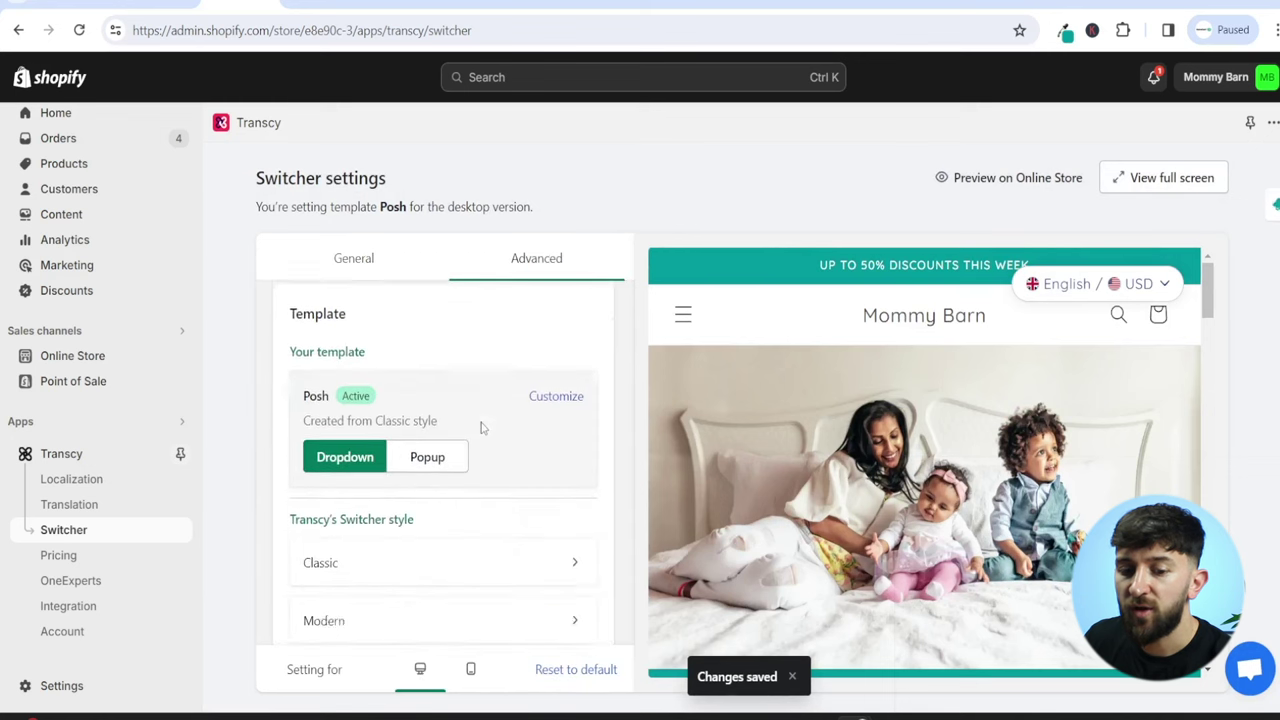
scroll(481, 427, down, 6)
Try the "Embedded in the page" and "Over the top of page" position preferences for the desktop switcher
click(345, 412)
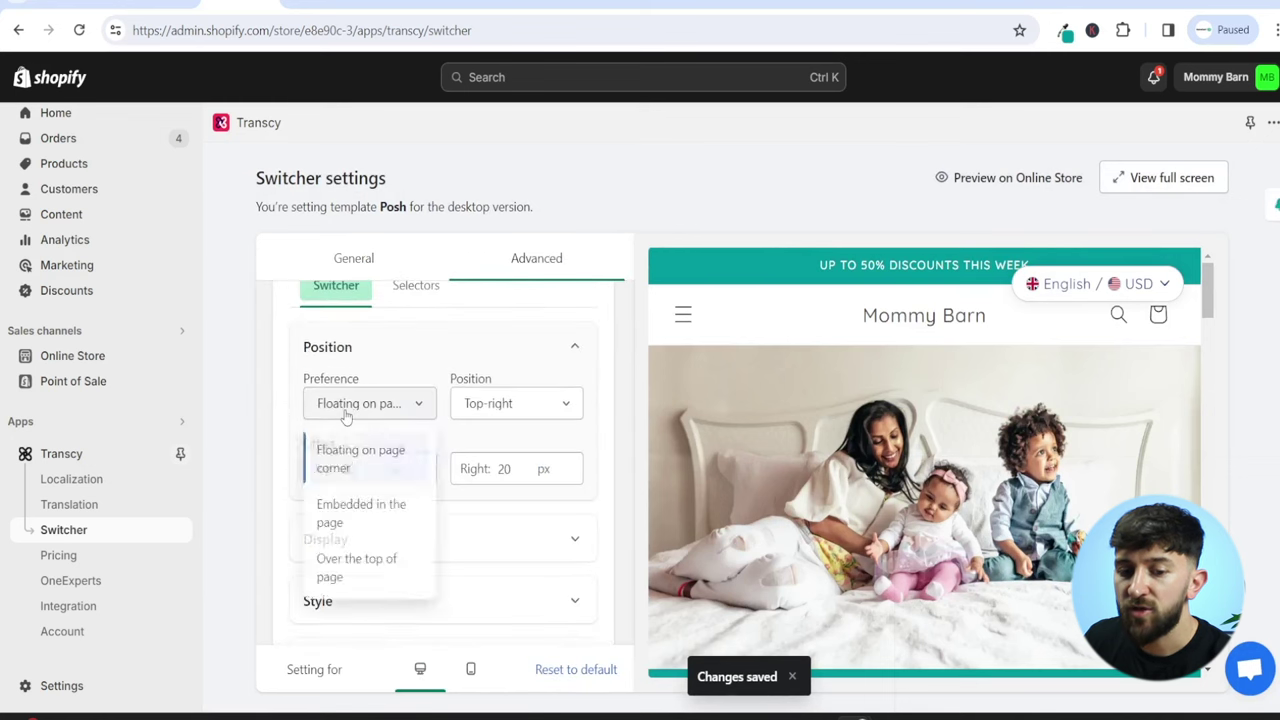
click(365, 512)
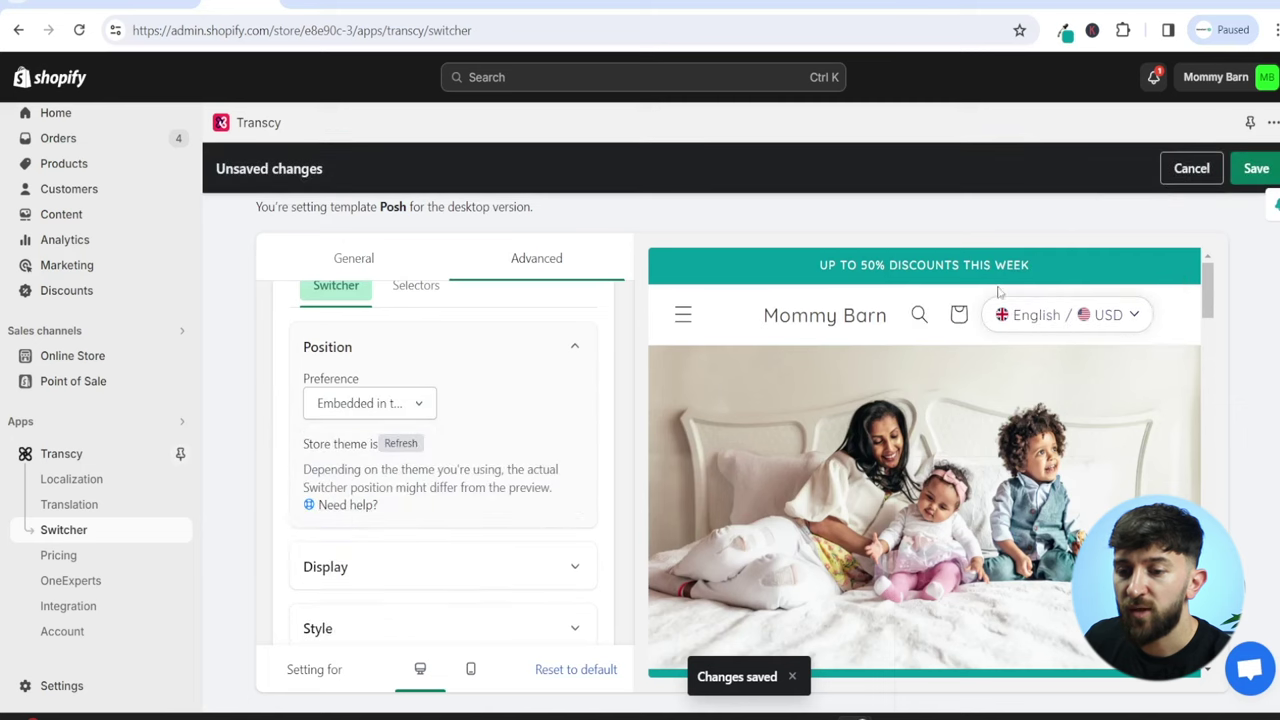
click(409, 405)
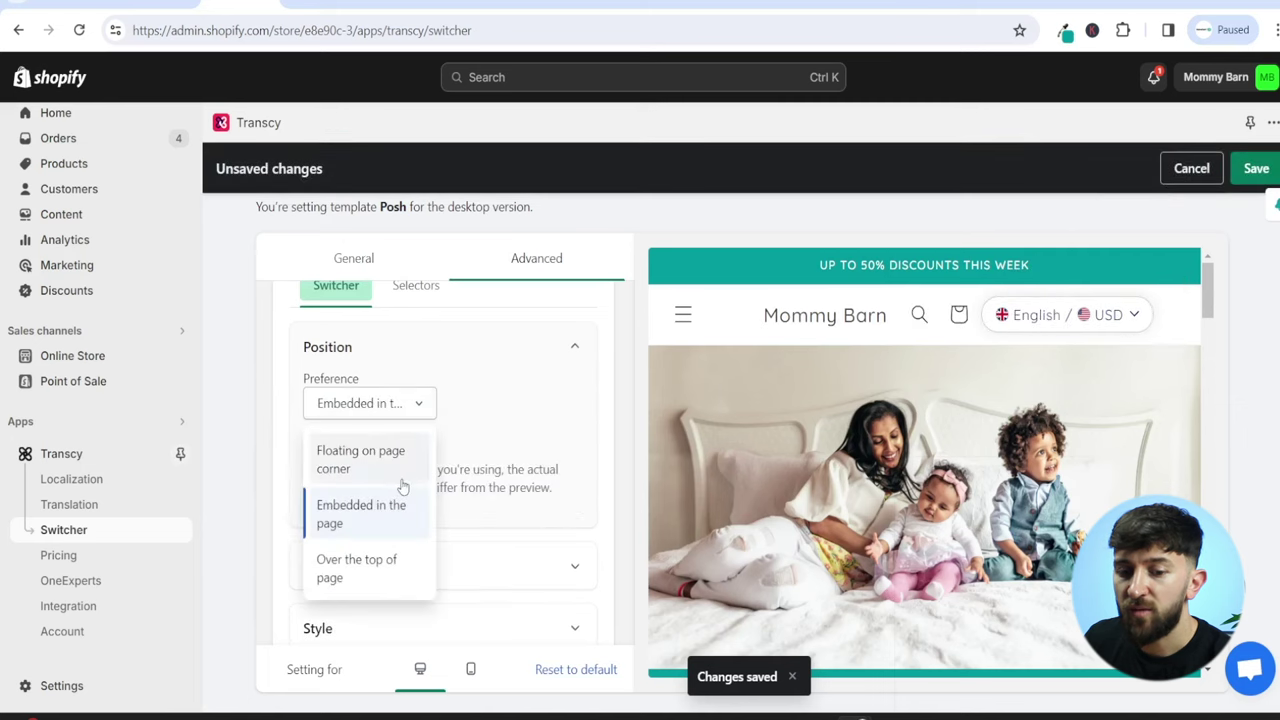
click(371, 572)
Set the desktop switcher's preference to "Floating on page corner" with the Bottom-left position
click(405, 404)
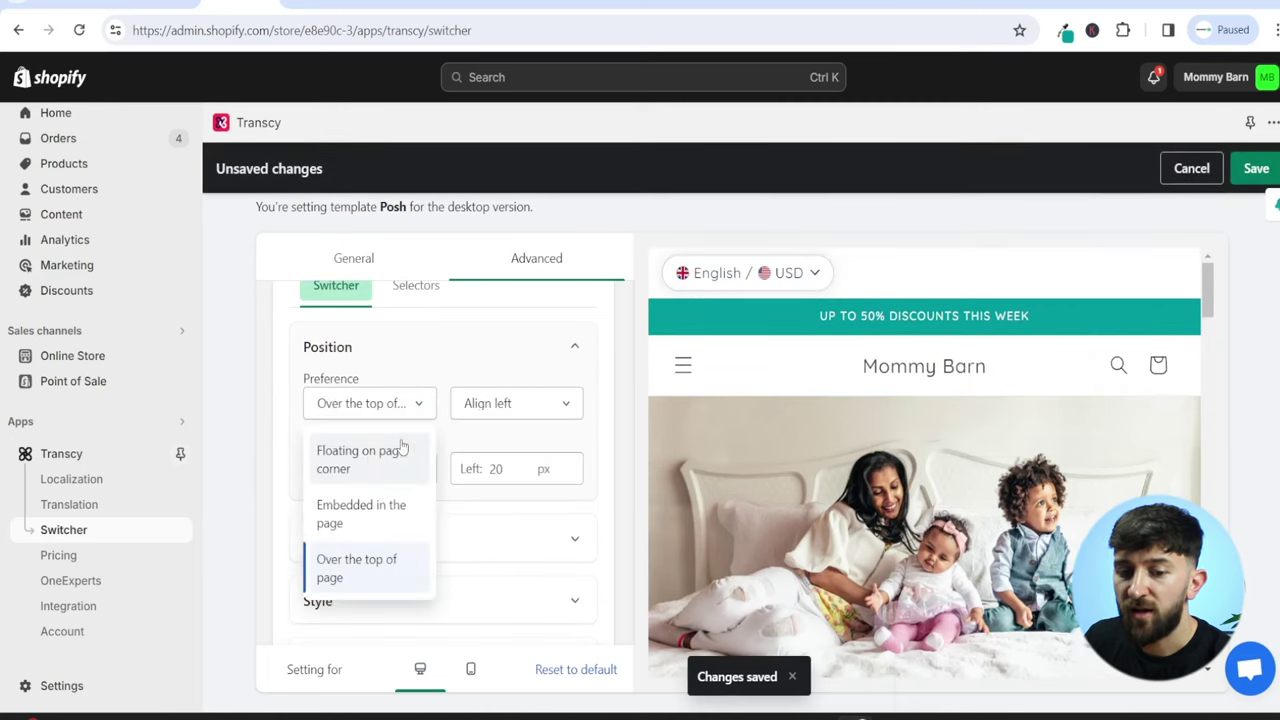
click(371, 452)
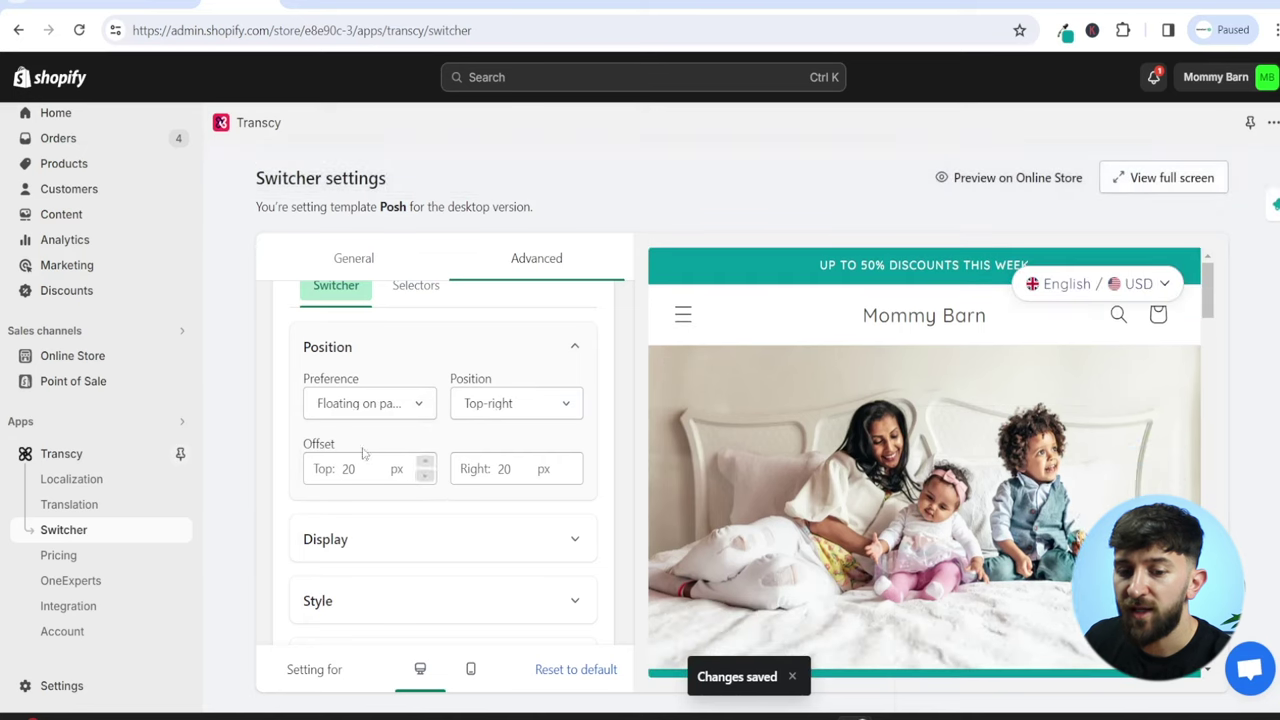
click(517, 404)
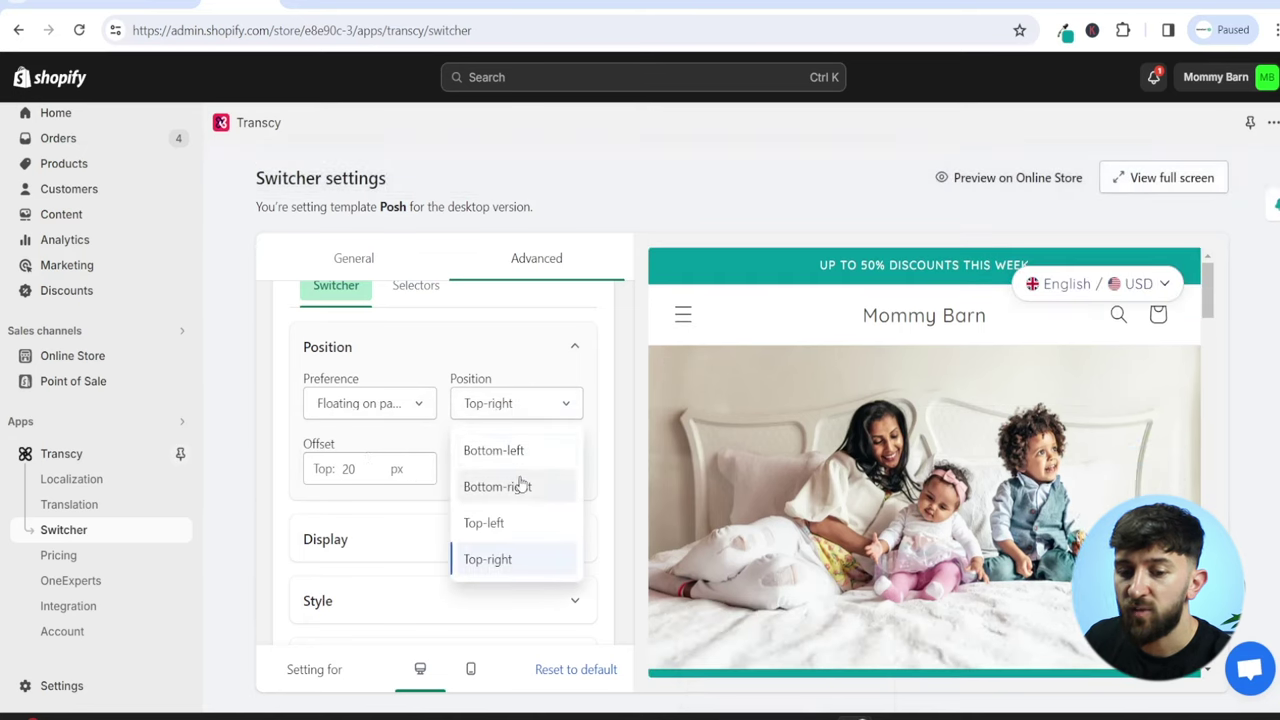
click(516, 459)
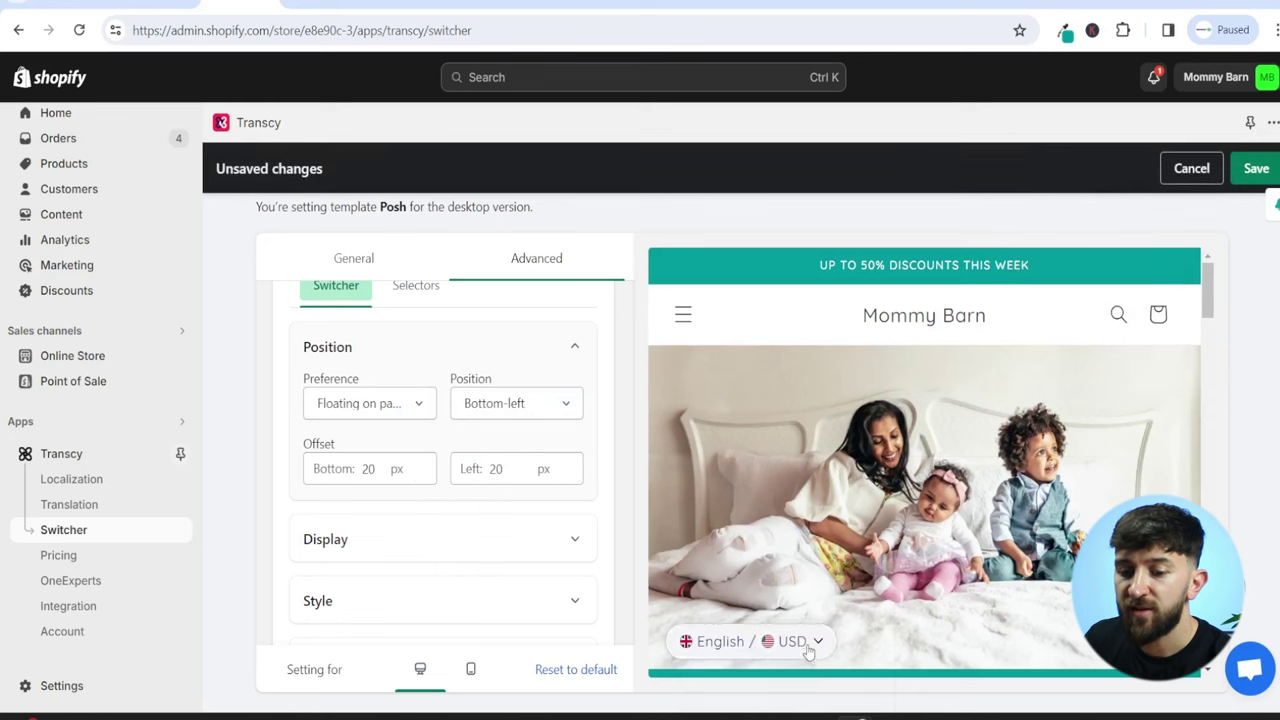
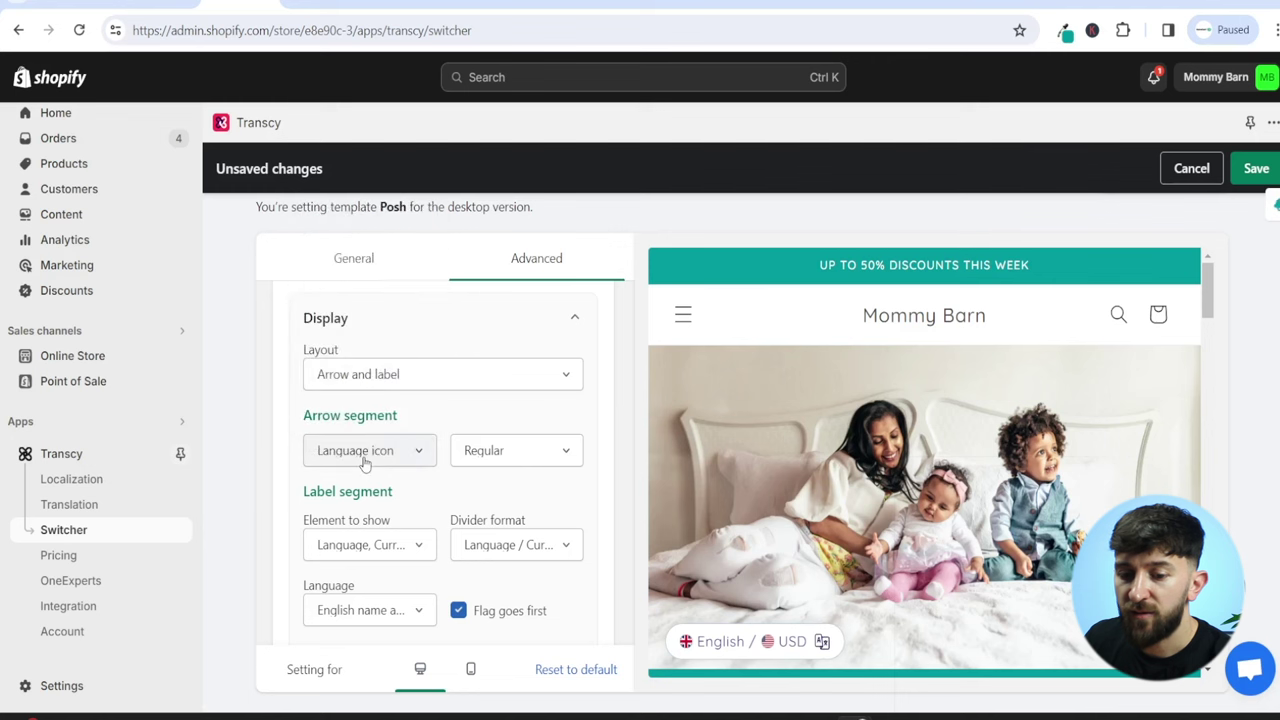
Set the desktop switcher's arrow segment to the Chevron down icon with Regular weight
click(365, 460)
click(362, 224)
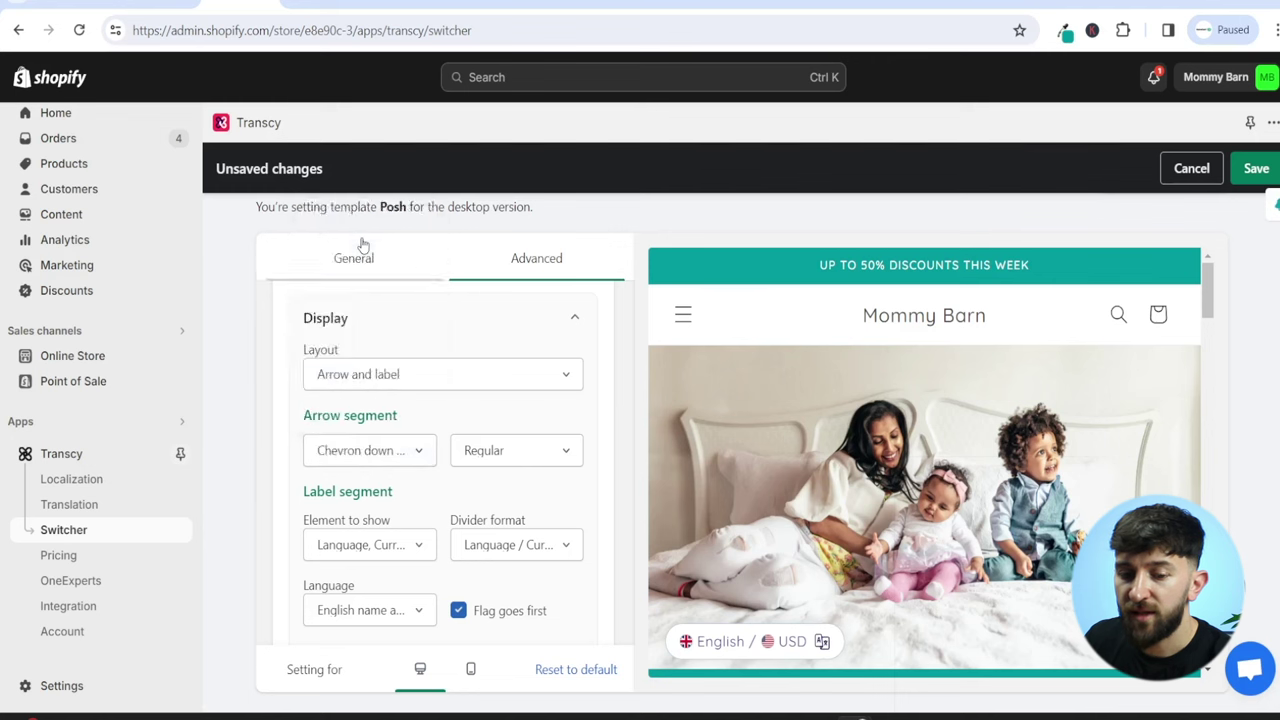
click(508, 448)
click(510, 390)
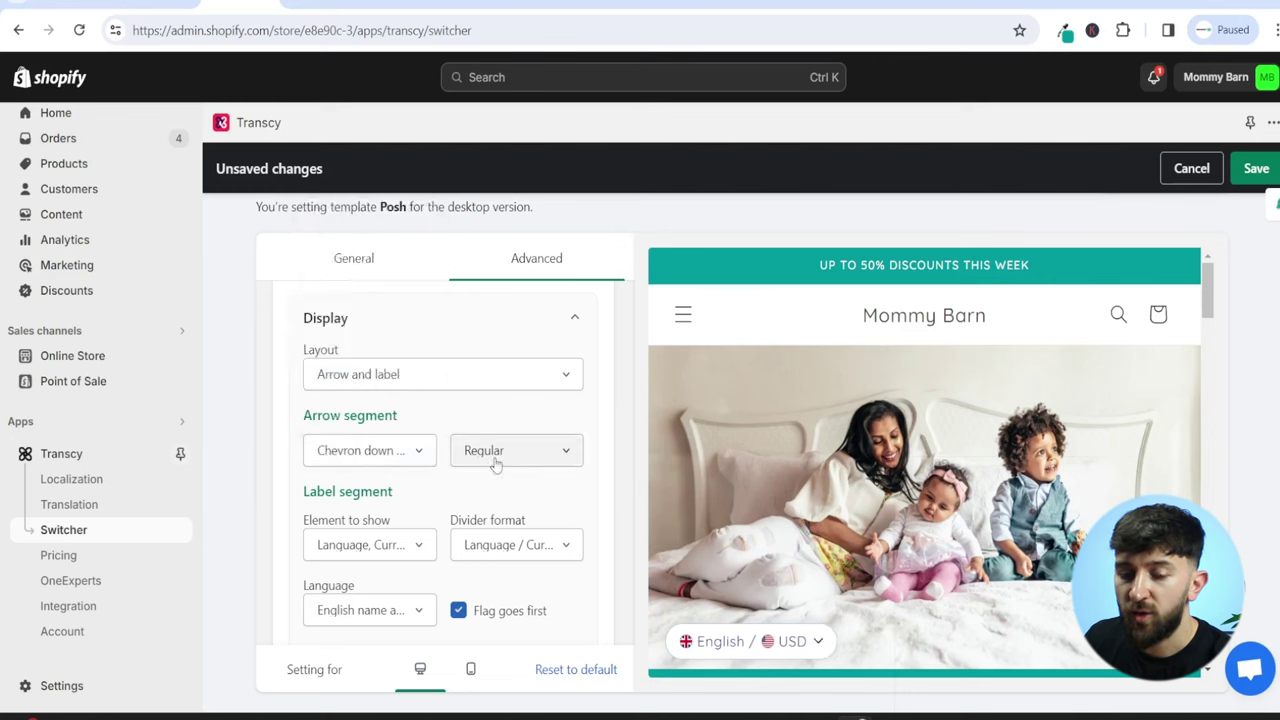
click(497, 463)
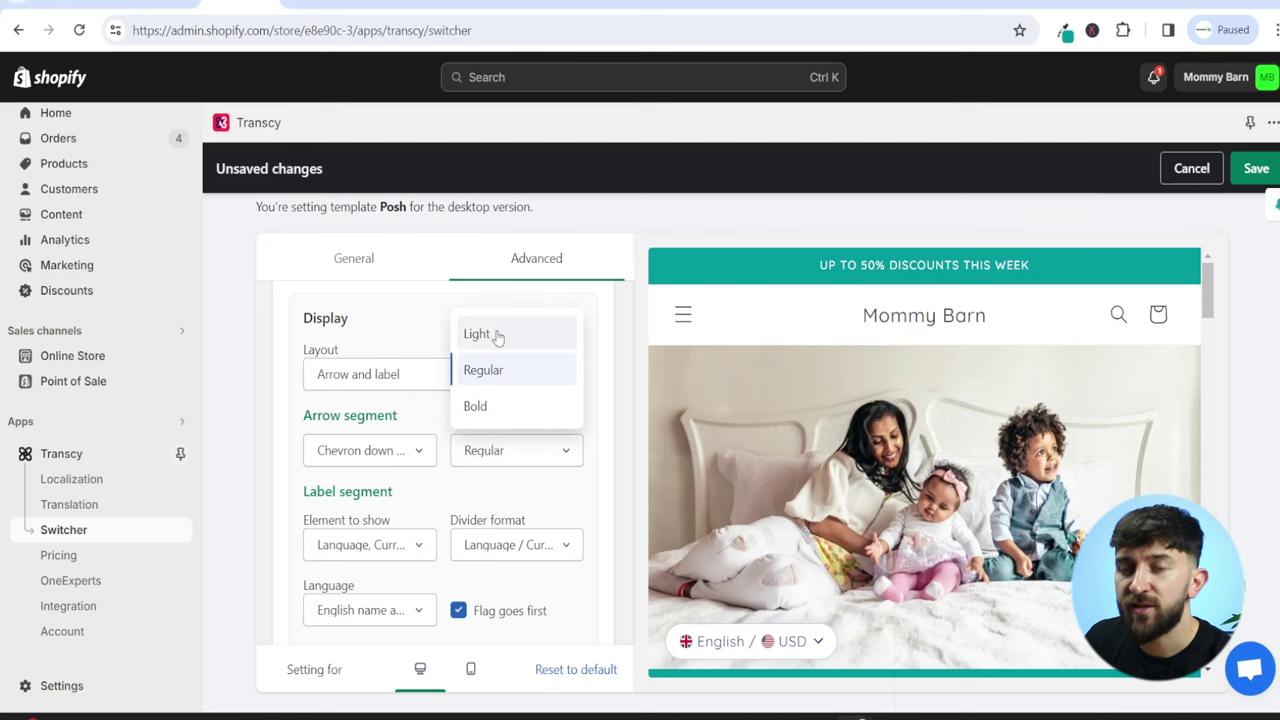
click(465, 491)
Look over the label segment's display options and open the desktop switcher's Style settings
scroll(405, 511, down, 1)
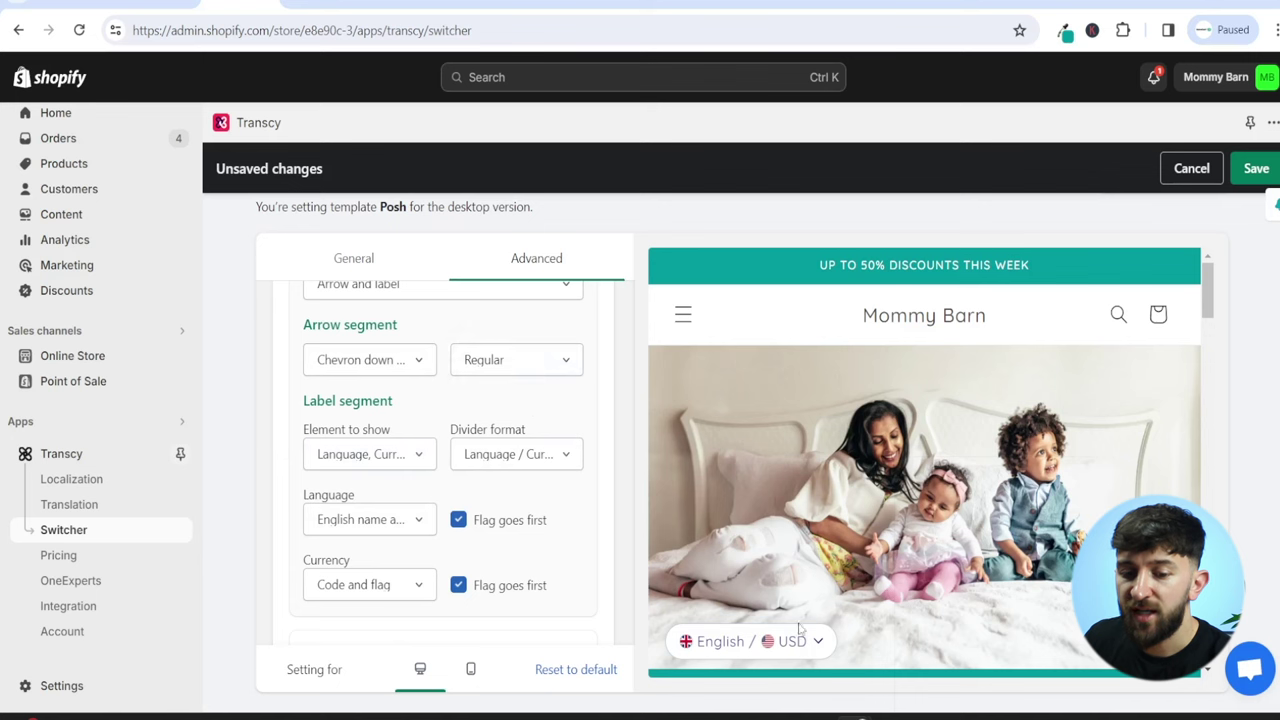
scroll(400, 450, down, 2)
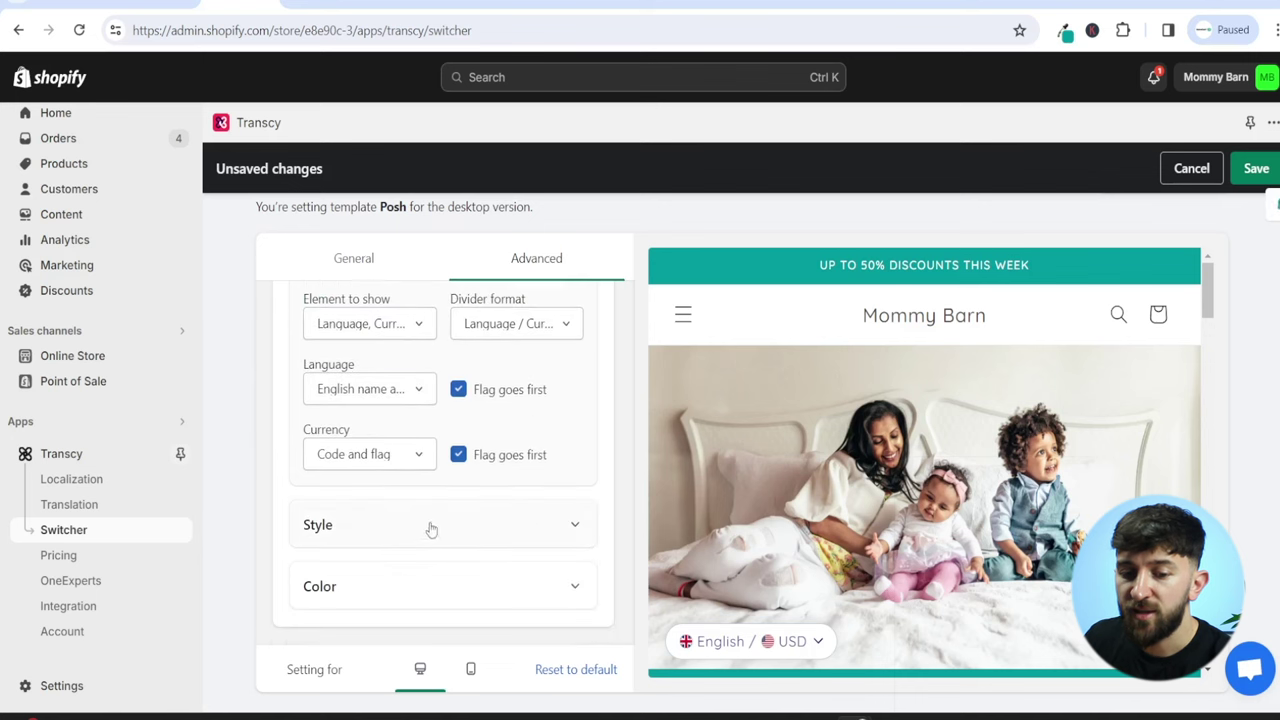
click(400, 528)
scroll(423, 423, down, 1)
scroll(438, 432, up, 1)
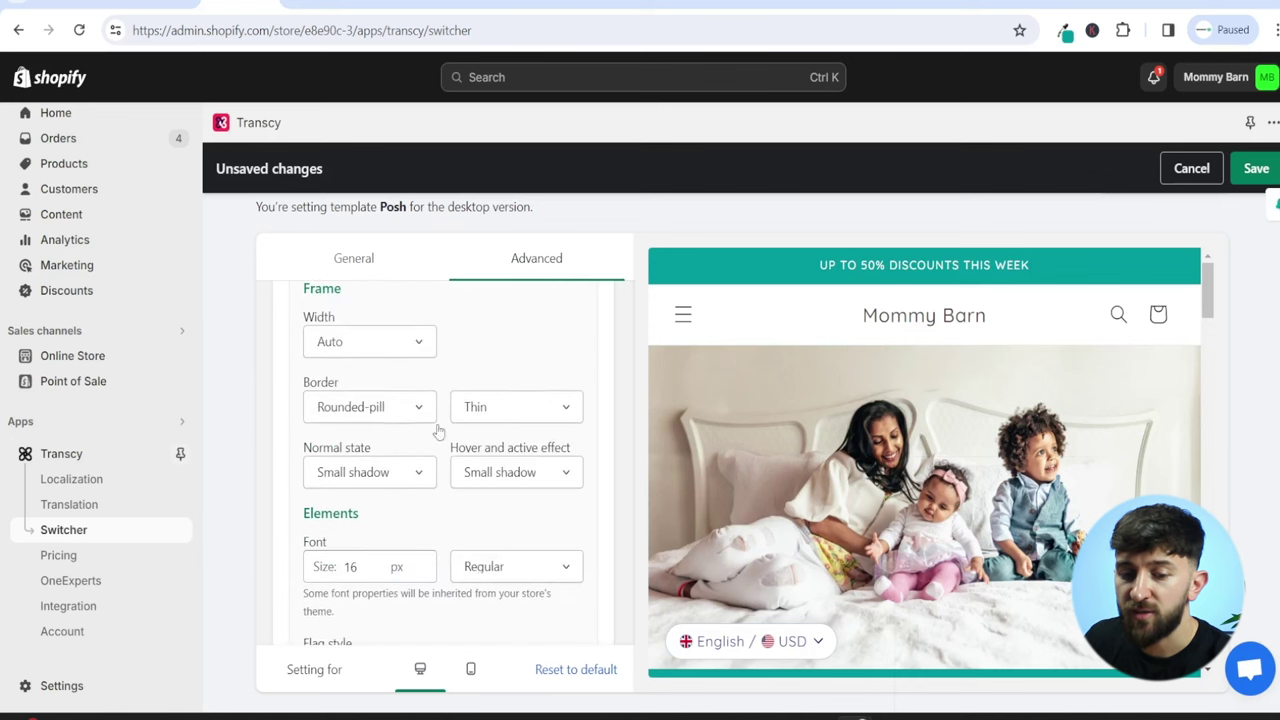
Try Square and Rounded borders on the desktop switcher's frame, ending on Rounded-pill
click(400, 410)
click(379, 460)
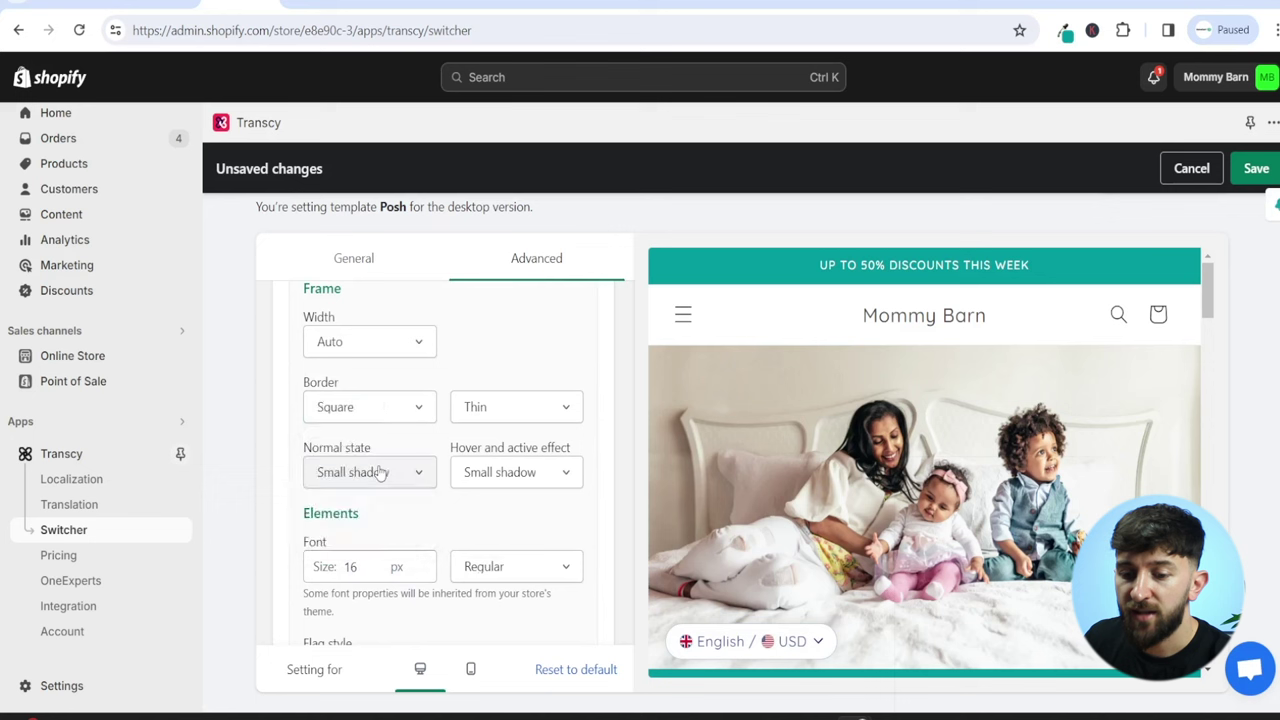
click(364, 418)
click(375, 498)
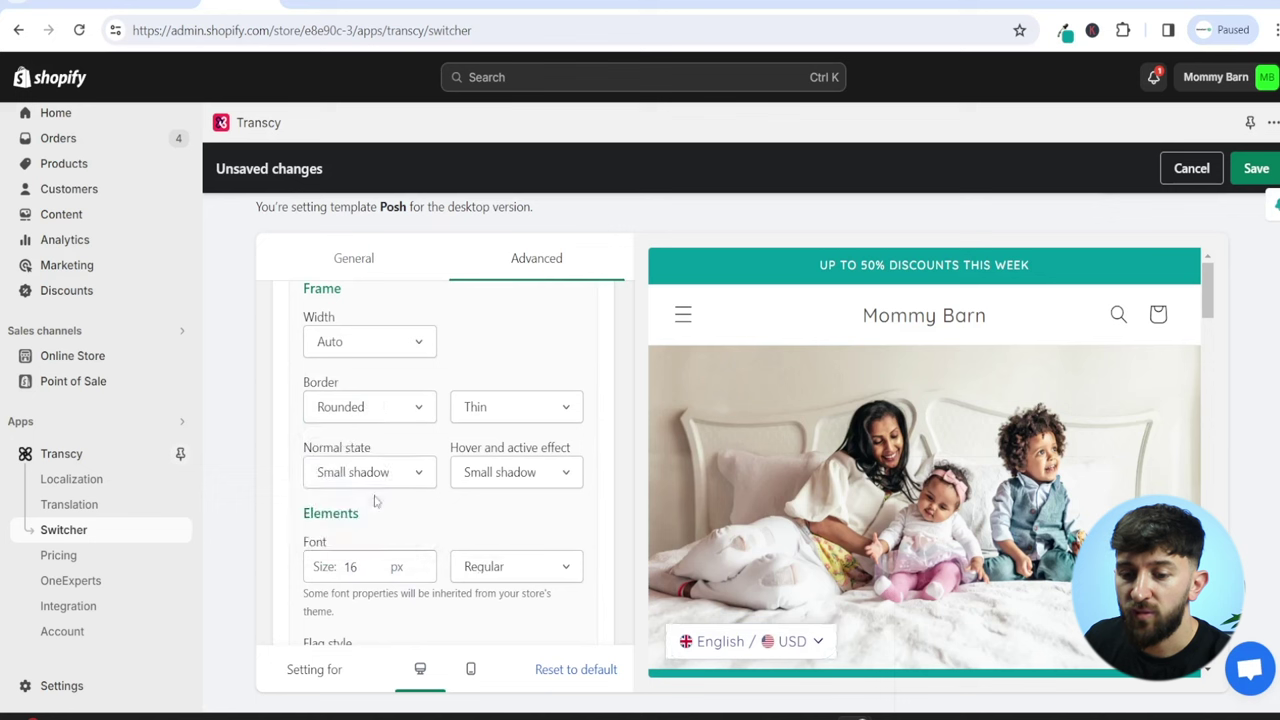
click(369, 407)
click(365, 527)
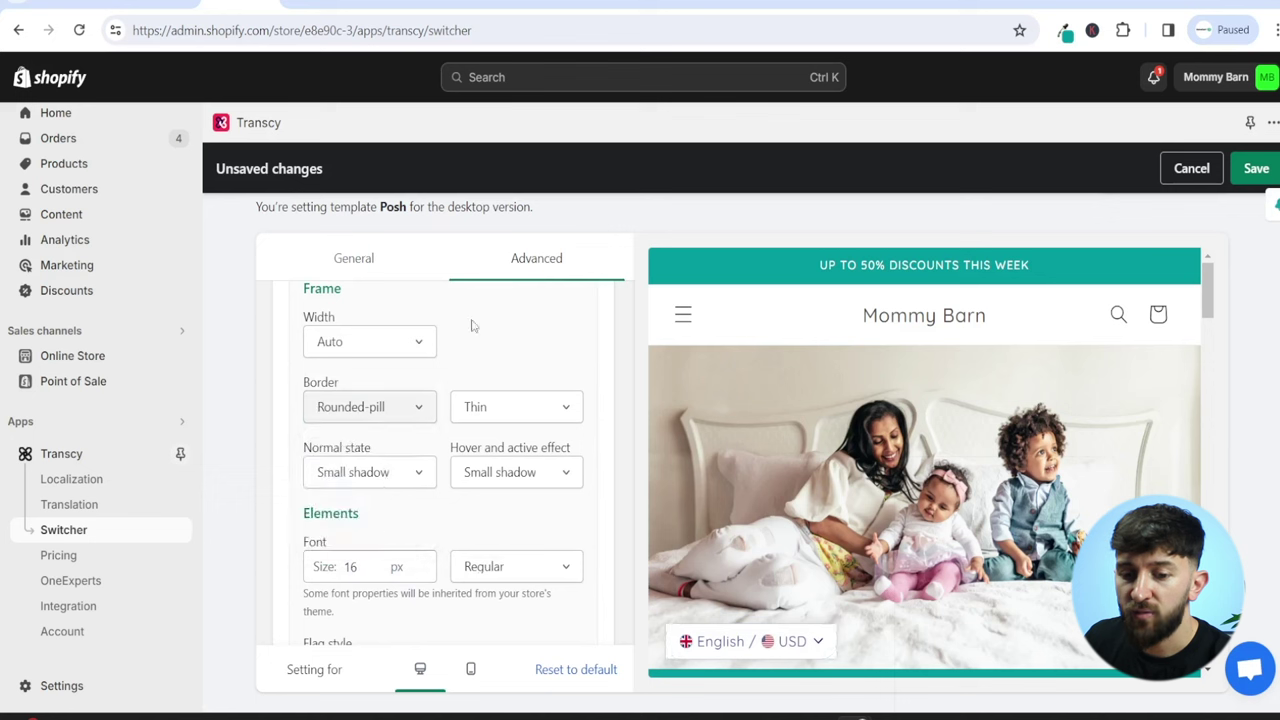
Try a Large shadow for the frame's normal state, ending on Small shadow
click(376, 478)
click(368, 430)
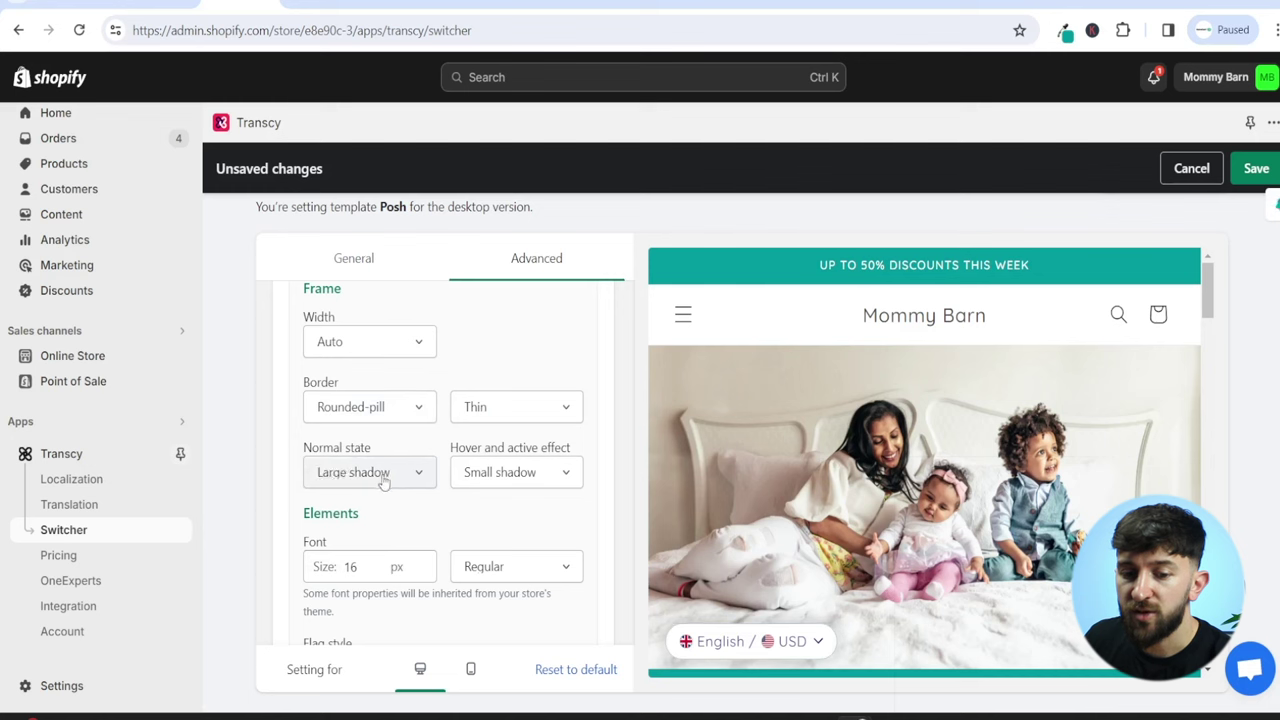
click(378, 476)
click(340, 396)
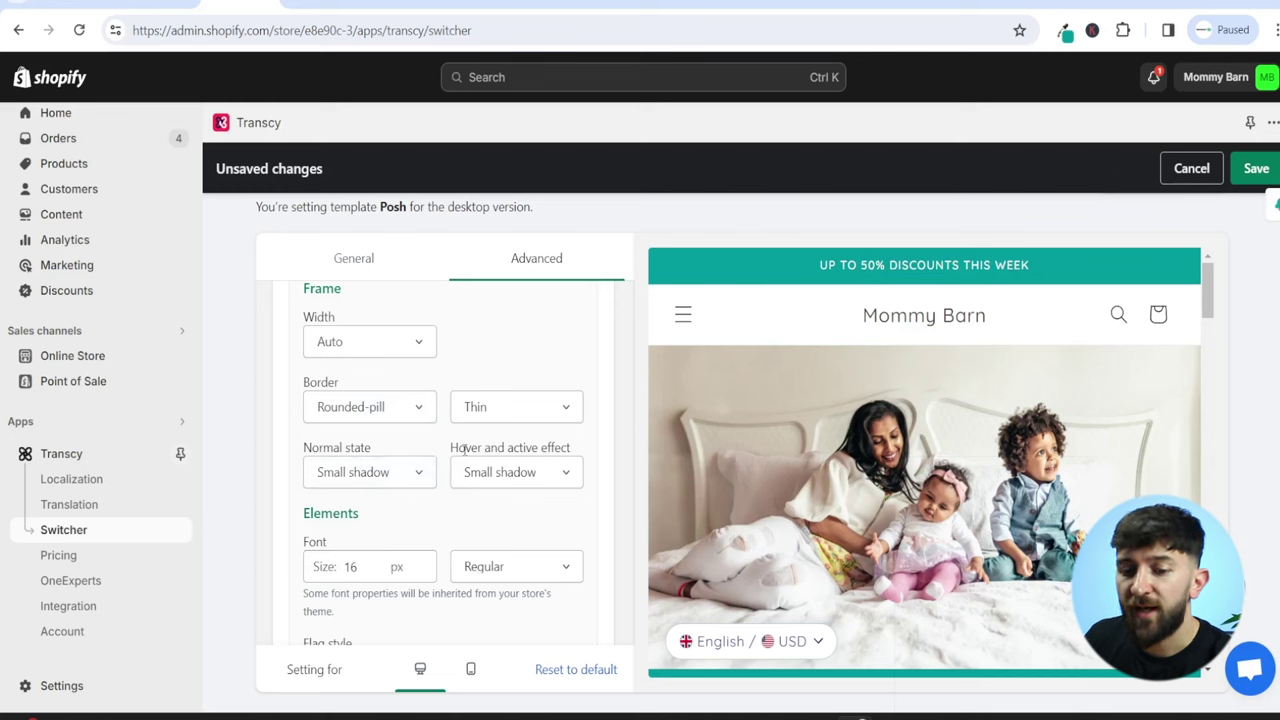
Open the desktop switcher's Color settings and set the Active state's border color to #02999e
scroll(460, 440, down, 3)
click(349, 594)
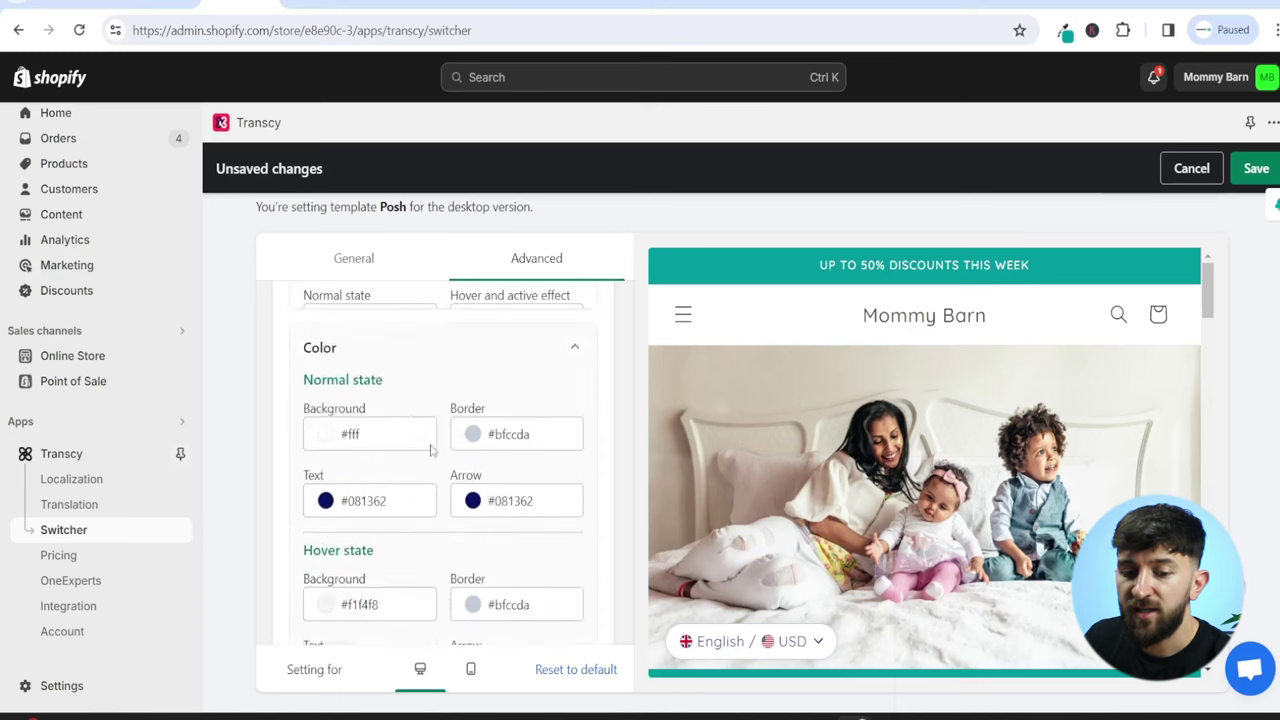
scroll(430, 451, down, 3)
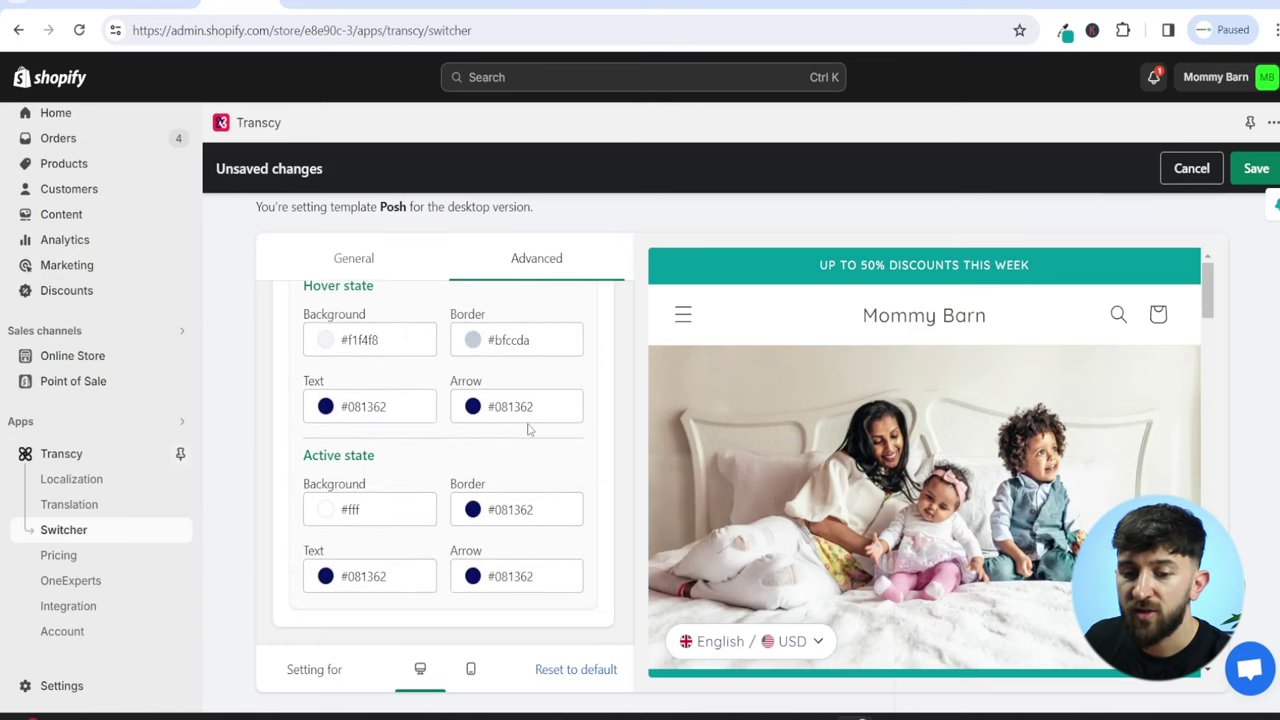
scroll(465, 484, up, 1)
scroll(480, 485, down, 1)
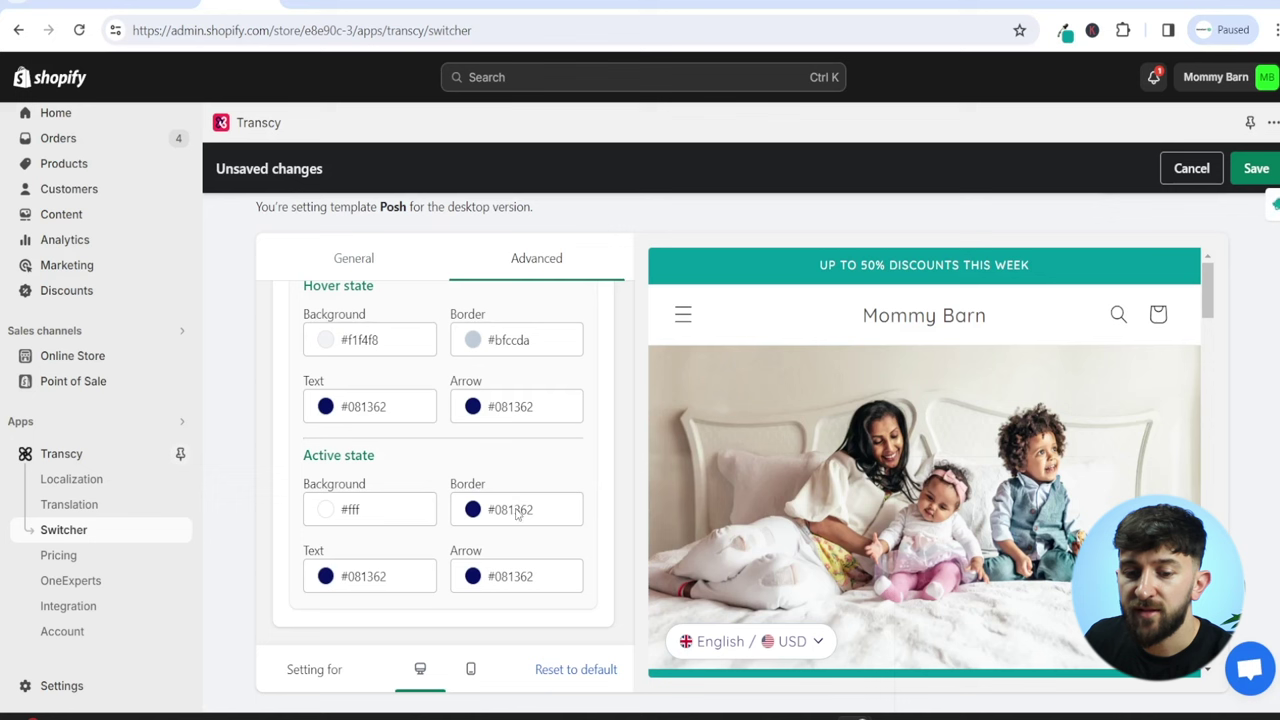
click(471, 511)
key(ctrl+a)
text(#02999e)
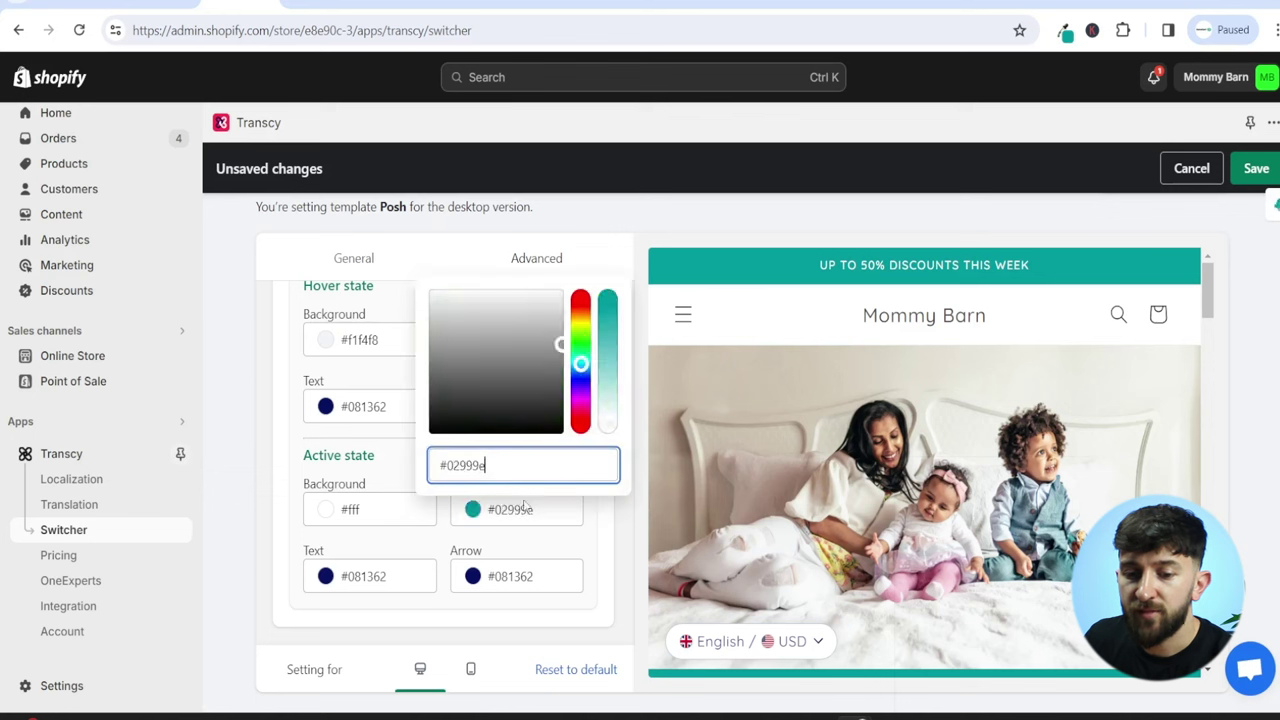
click(611, 526)
Set the Active state's arrow color to #02999e and its text color to #000000
click(473, 580)
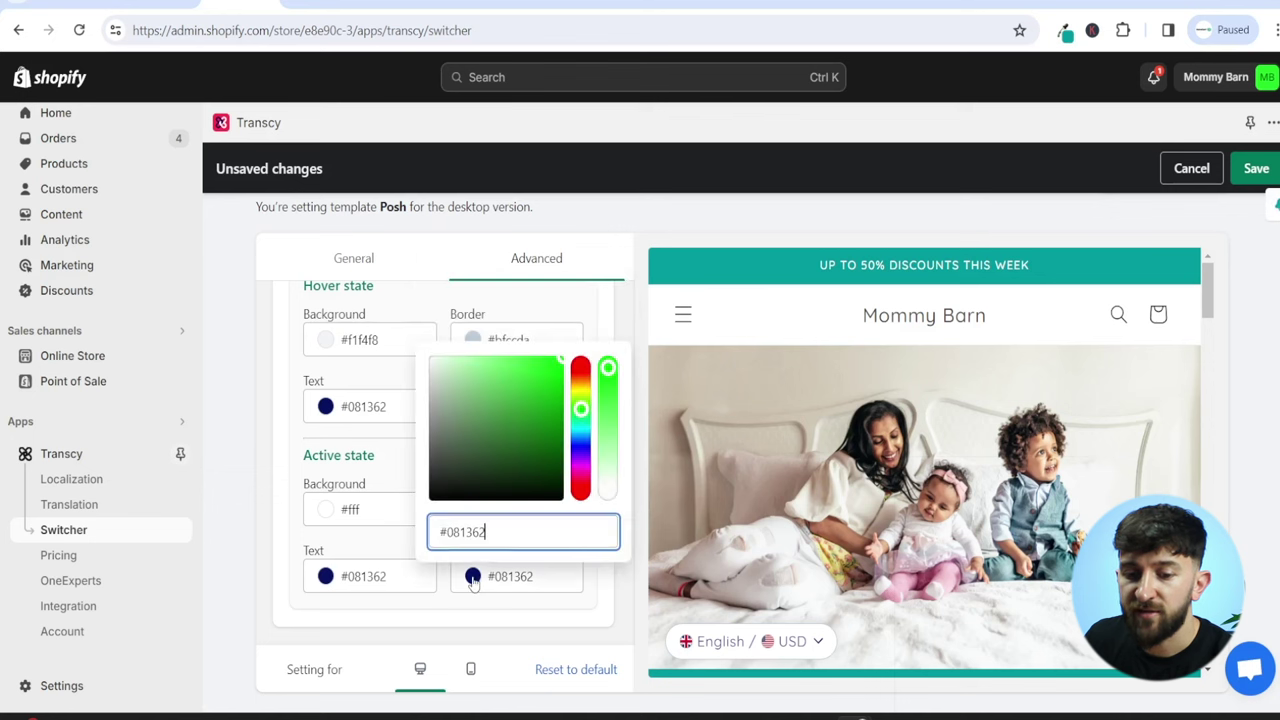
key(ctrl+a)
text(#02999e)
click(617, 585)
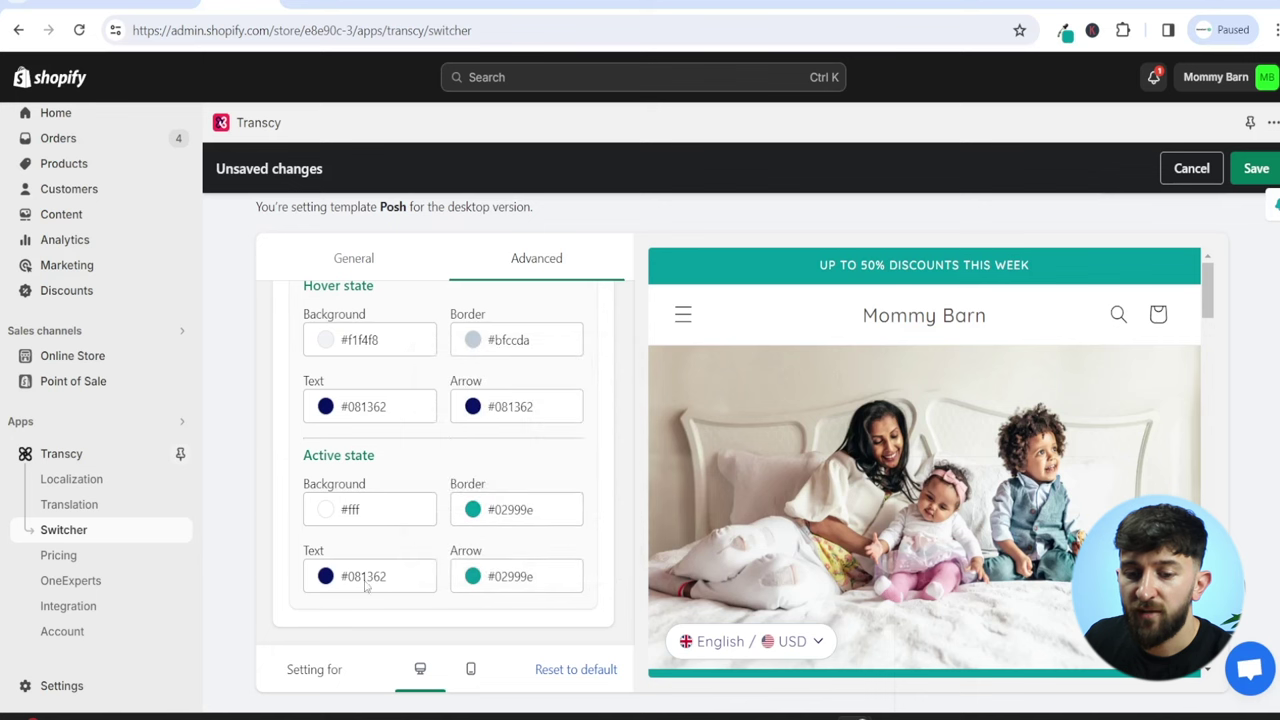
click(328, 585)
drag(337, 450, 258, 535)
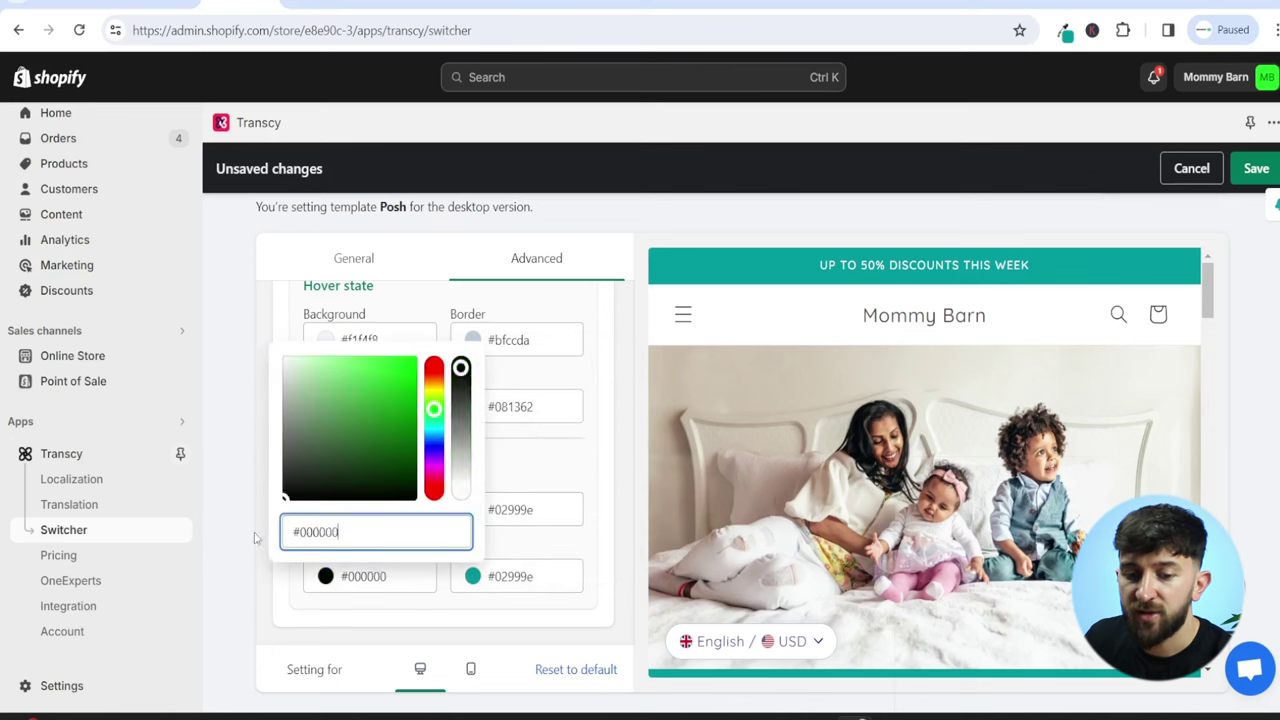
click(324, 598)
Save the customized desktop switcher as an own template named Desktop
scroll(410, 502, up, 5)
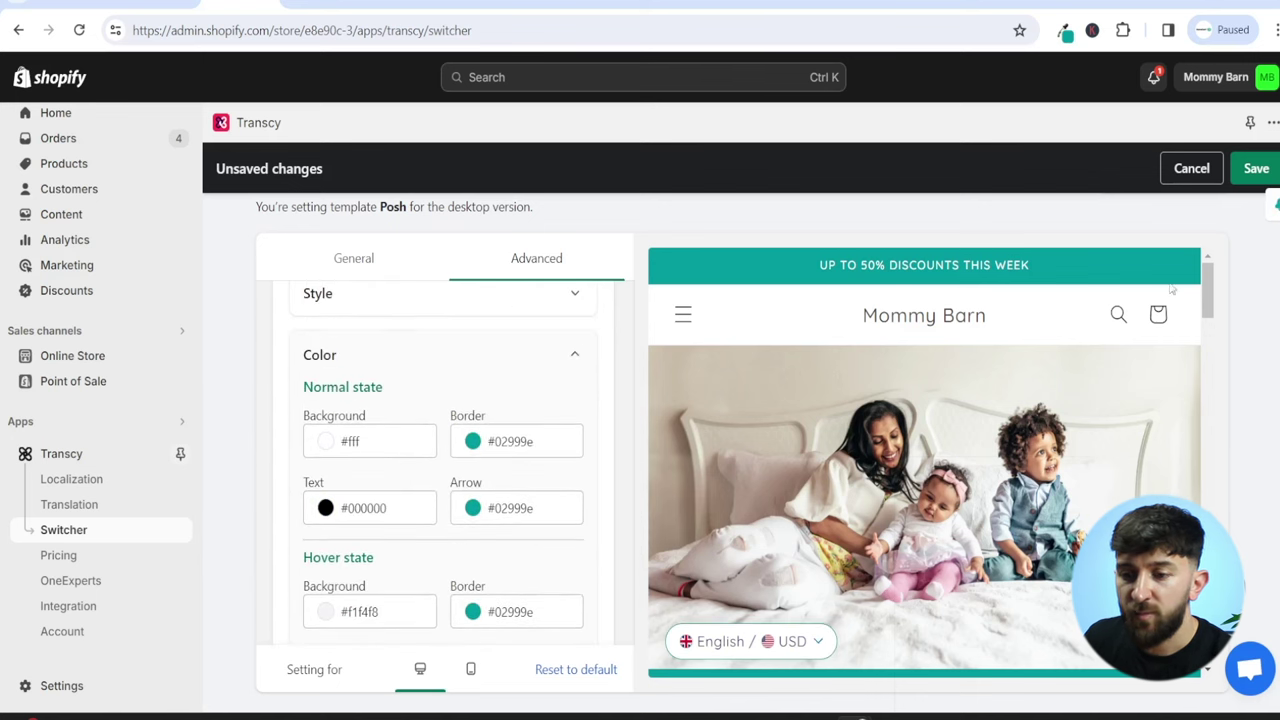
click(1255, 178)
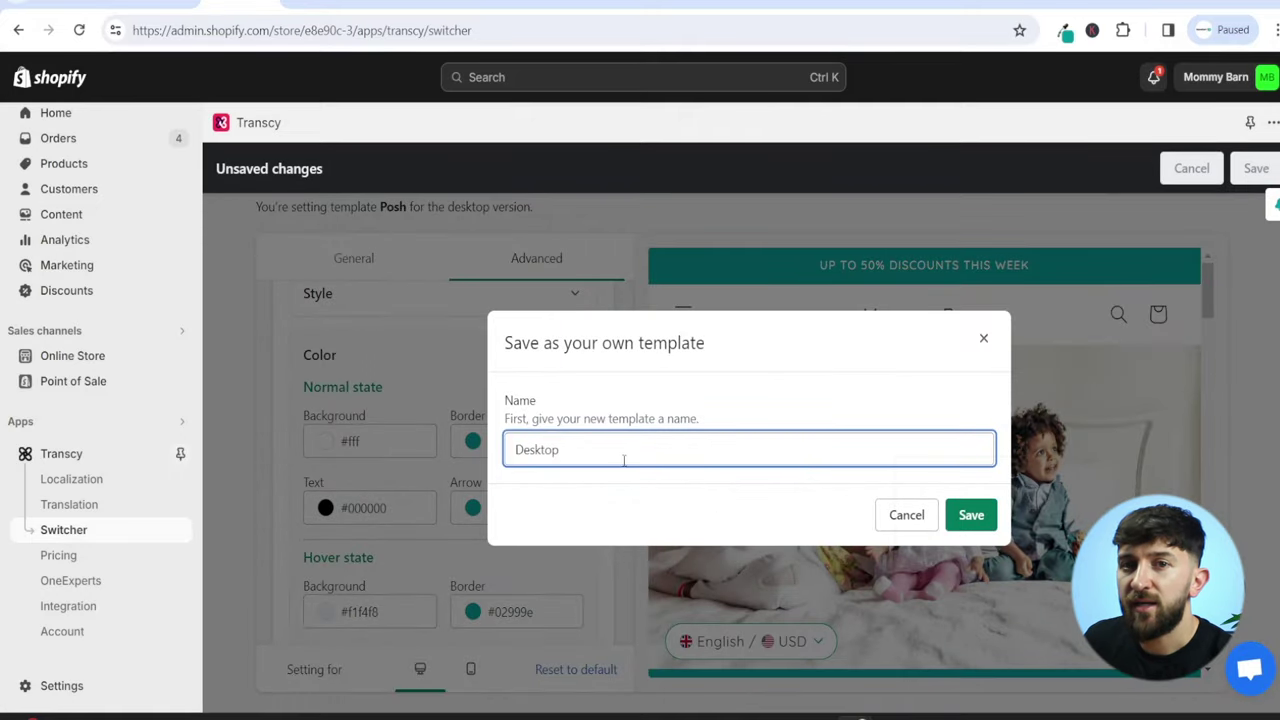
click(972, 515)
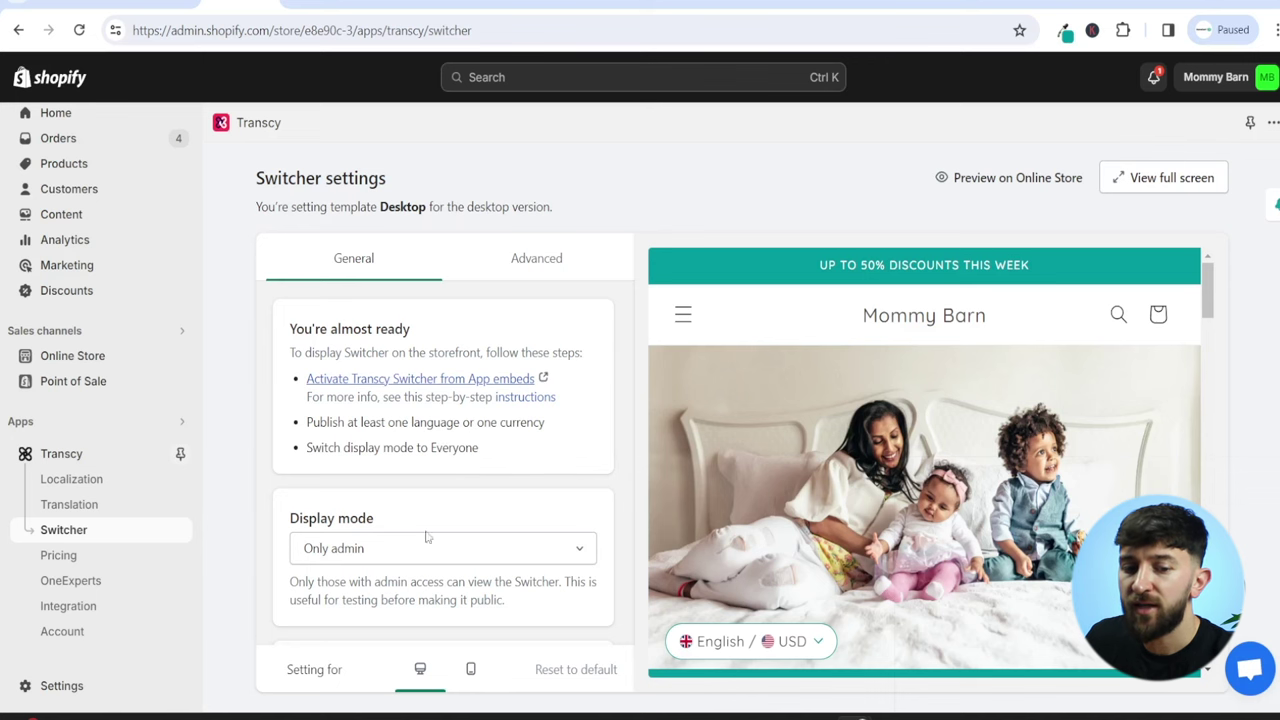
Open the translation management of French from the United States market's languages in Localization
click(86, 484)
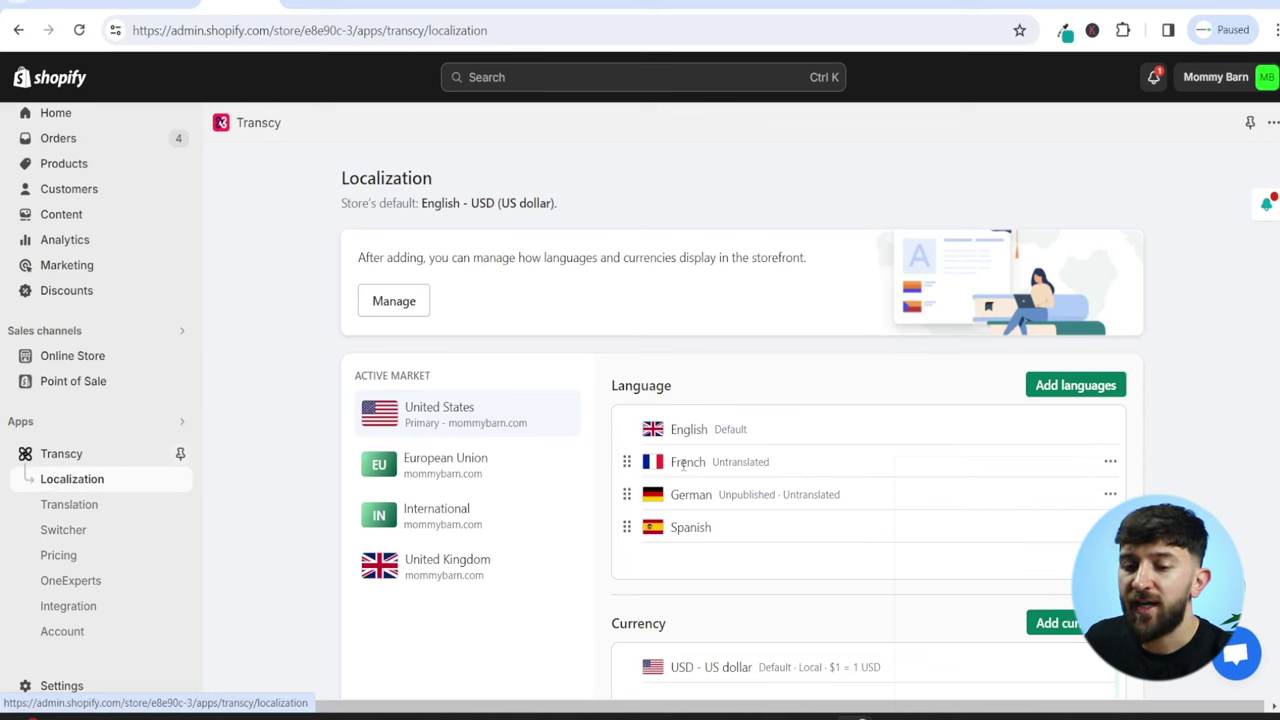
click(1110, 463)
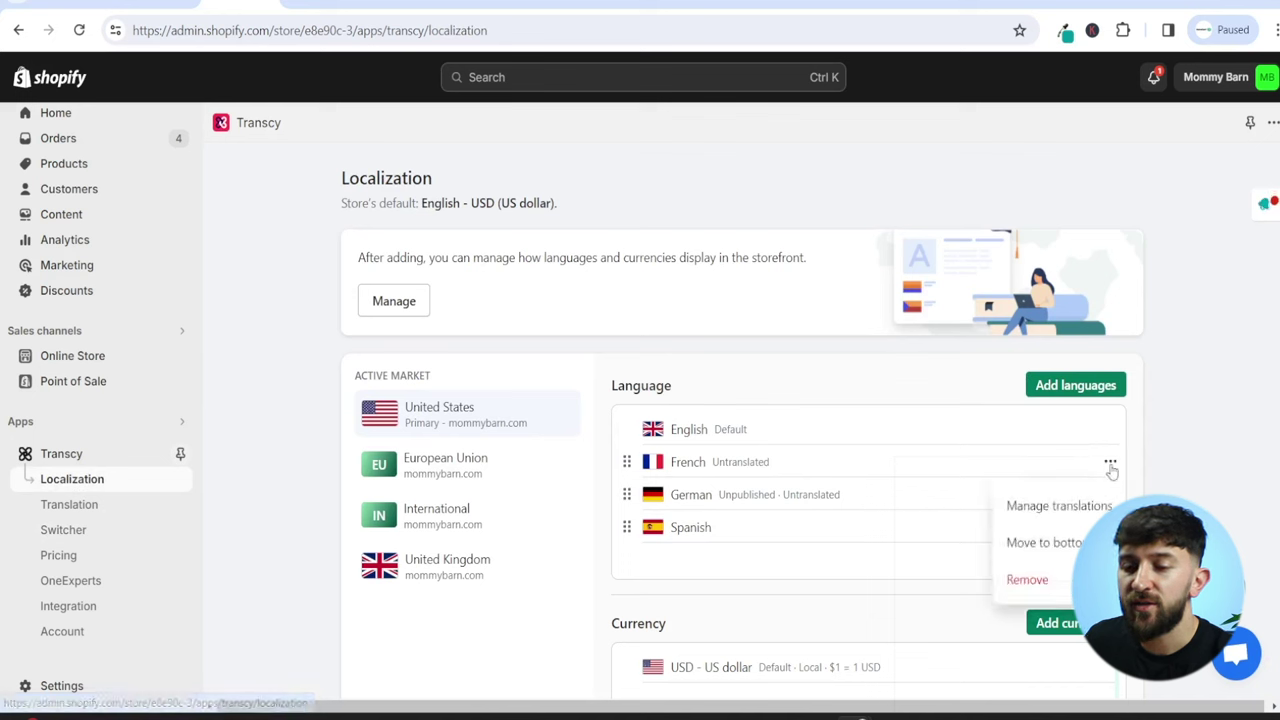
click(1057, 507)
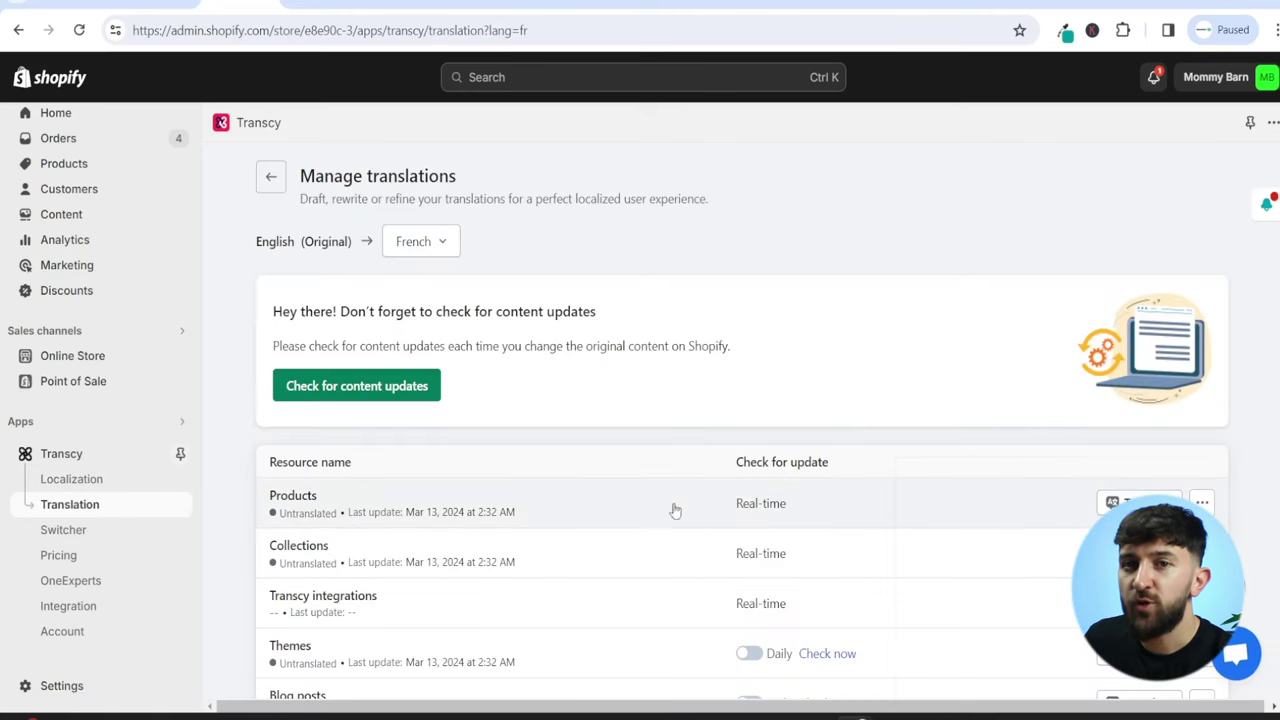
Look through the French translation resources and enable daily update checks for Pages
scroll(663, 477, down, 5)
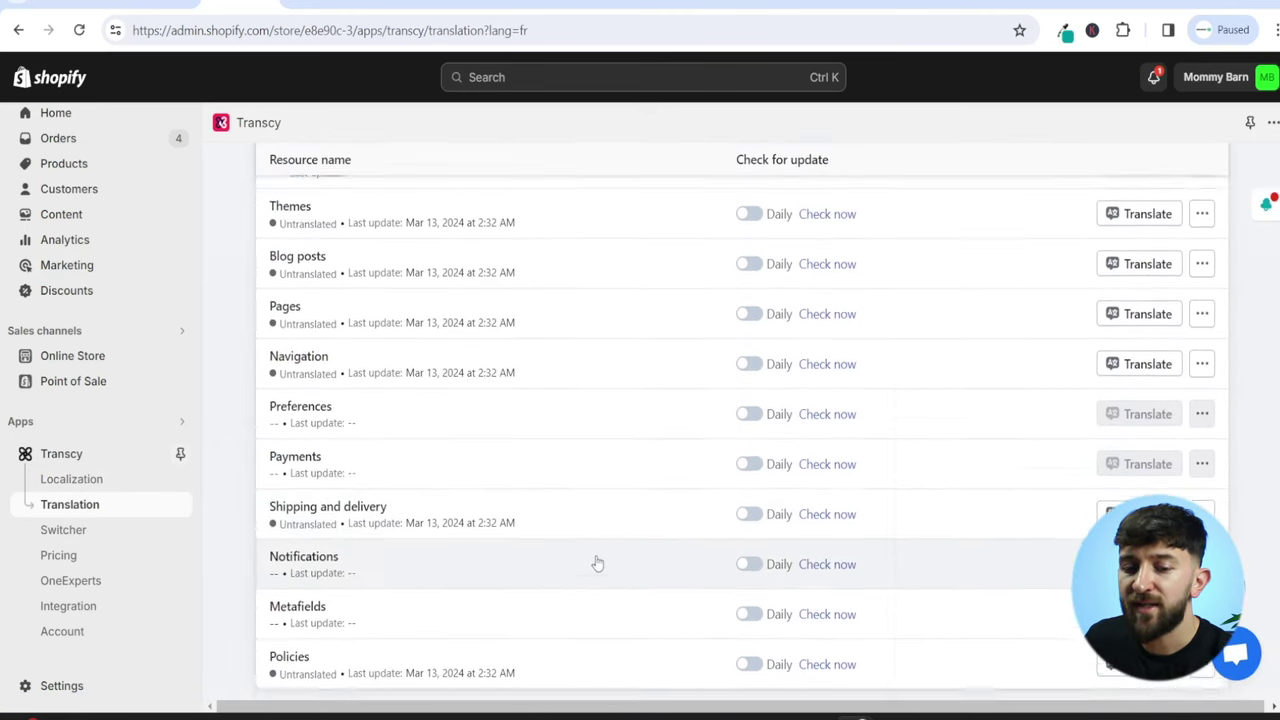
scroll(597, 563, up, 3)
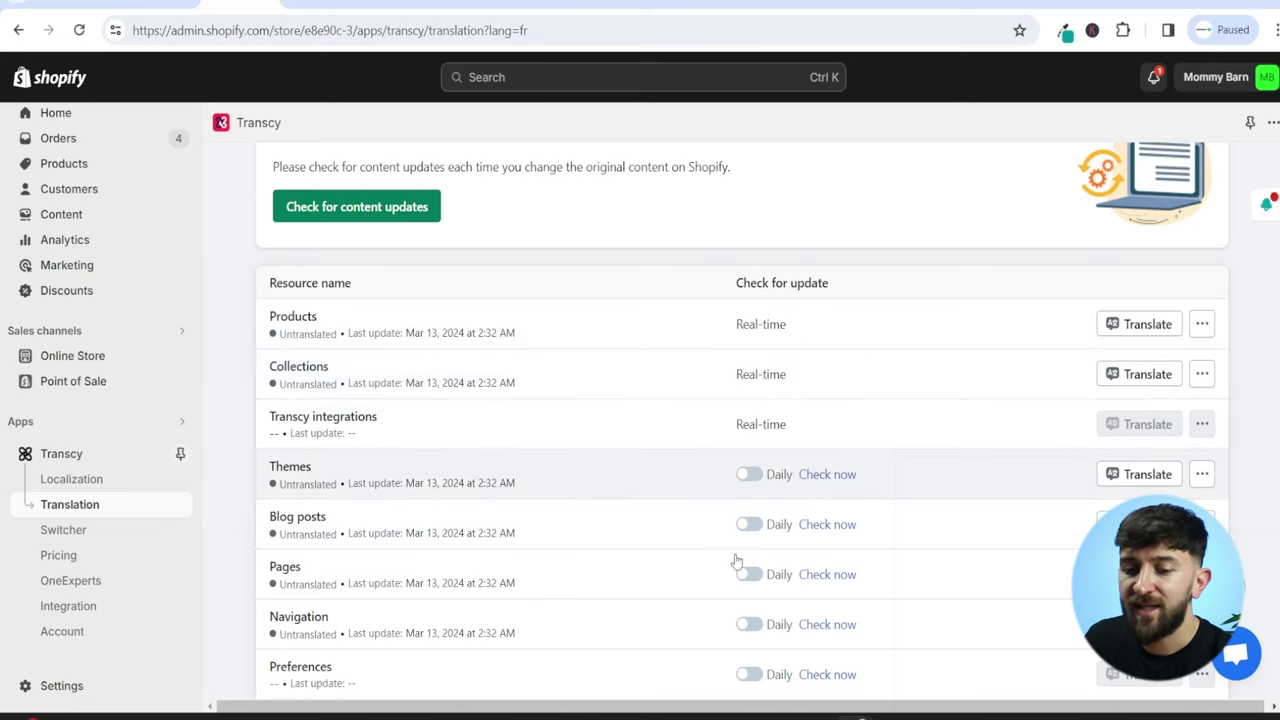
scroll(366, 594, down, 1)
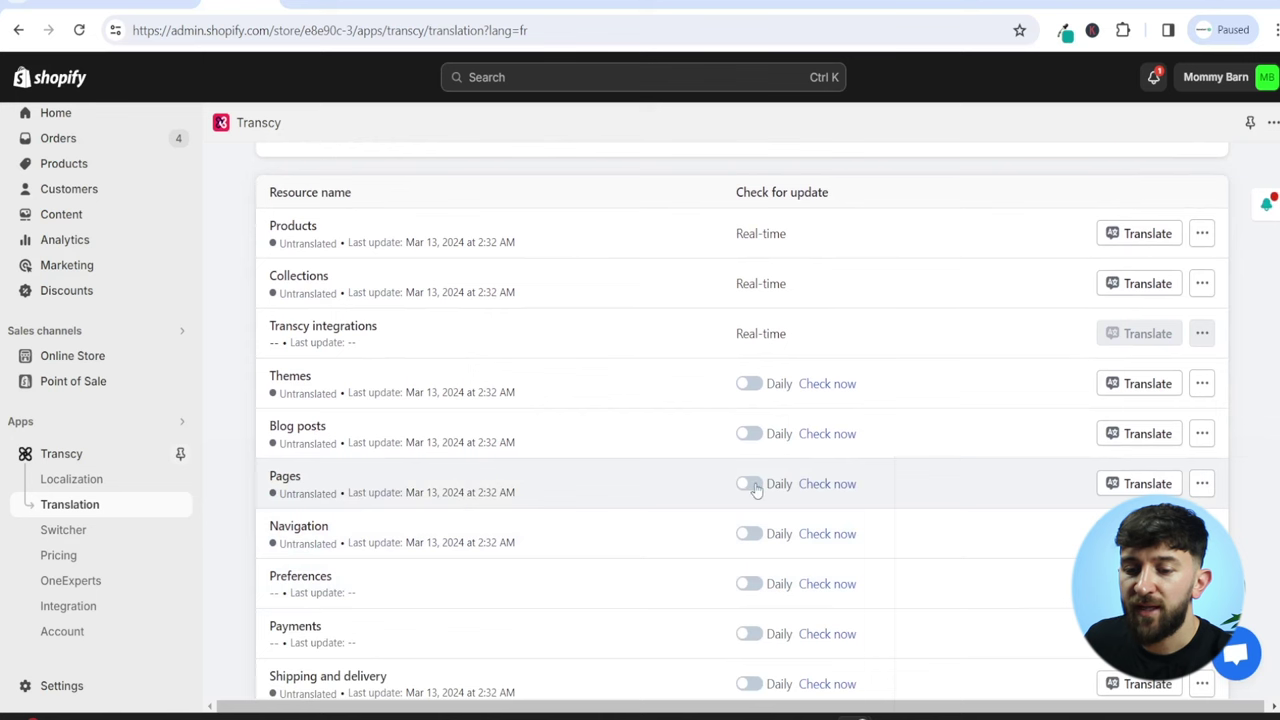
click(748, 484)
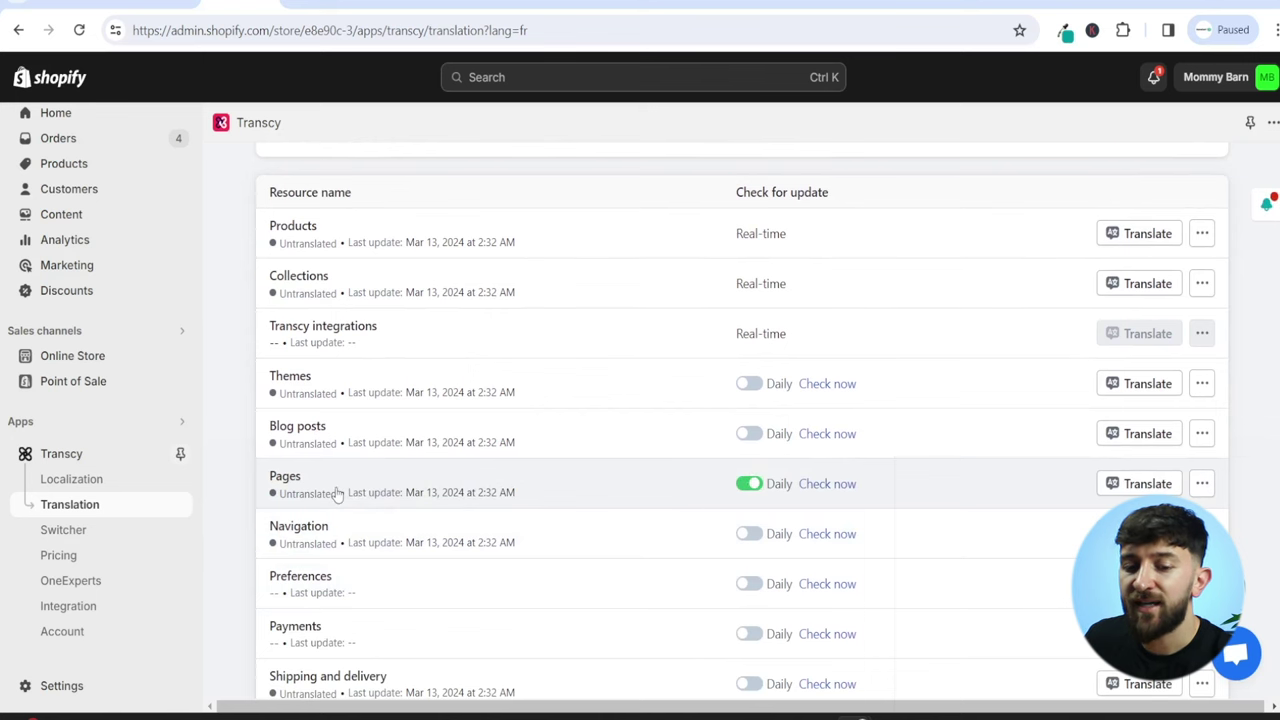
Look over the available translation methods for the Pages resource
mouse_move(337, 494)
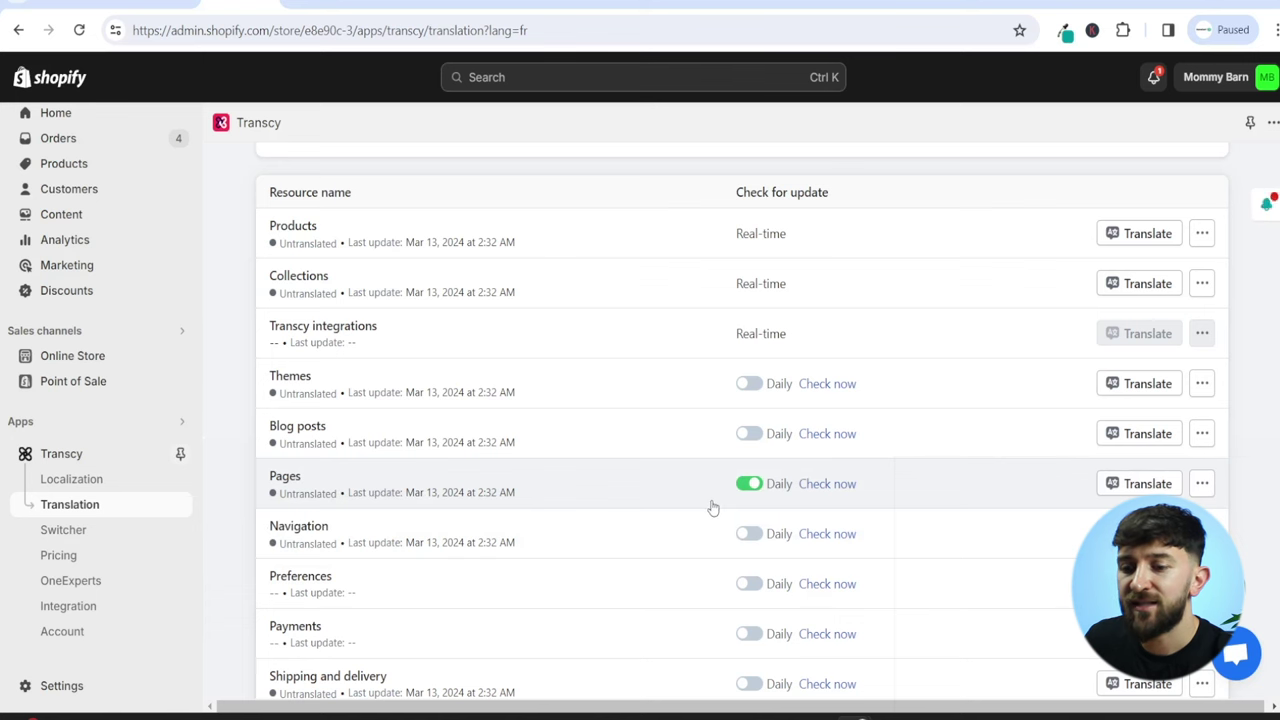
click(1160, 485)
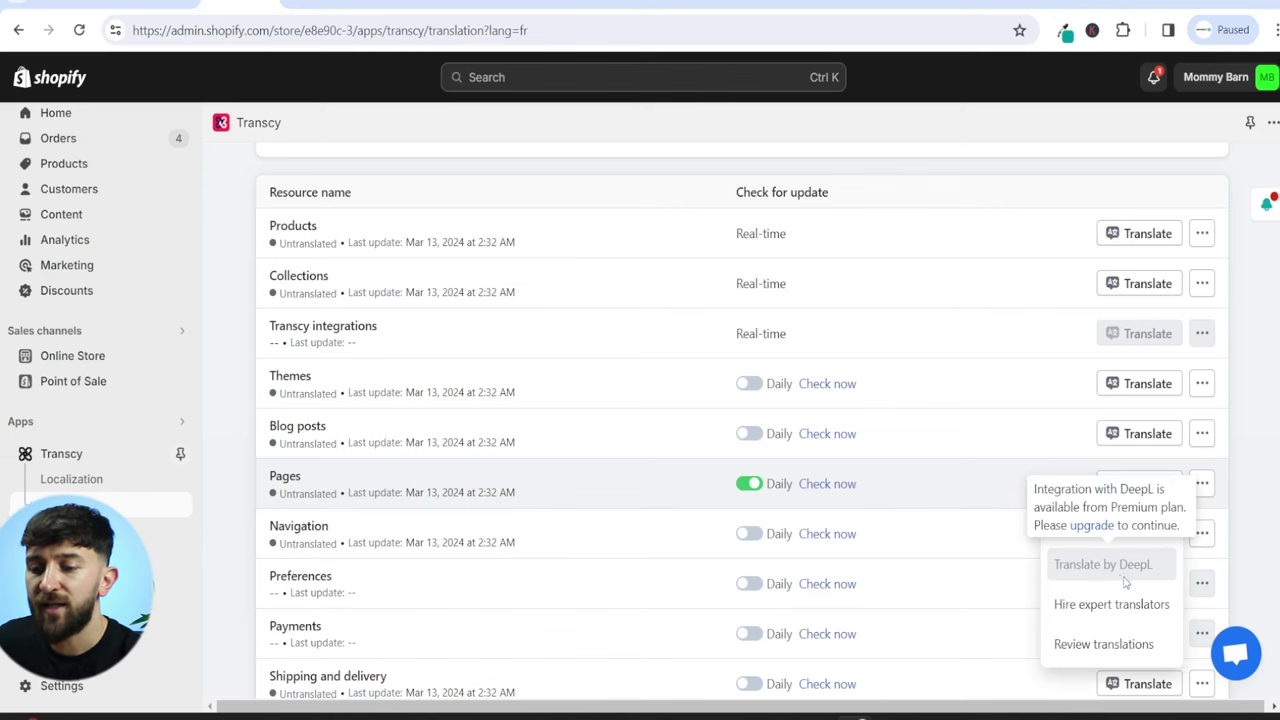
click(1135, 485)
click(1135, 485)
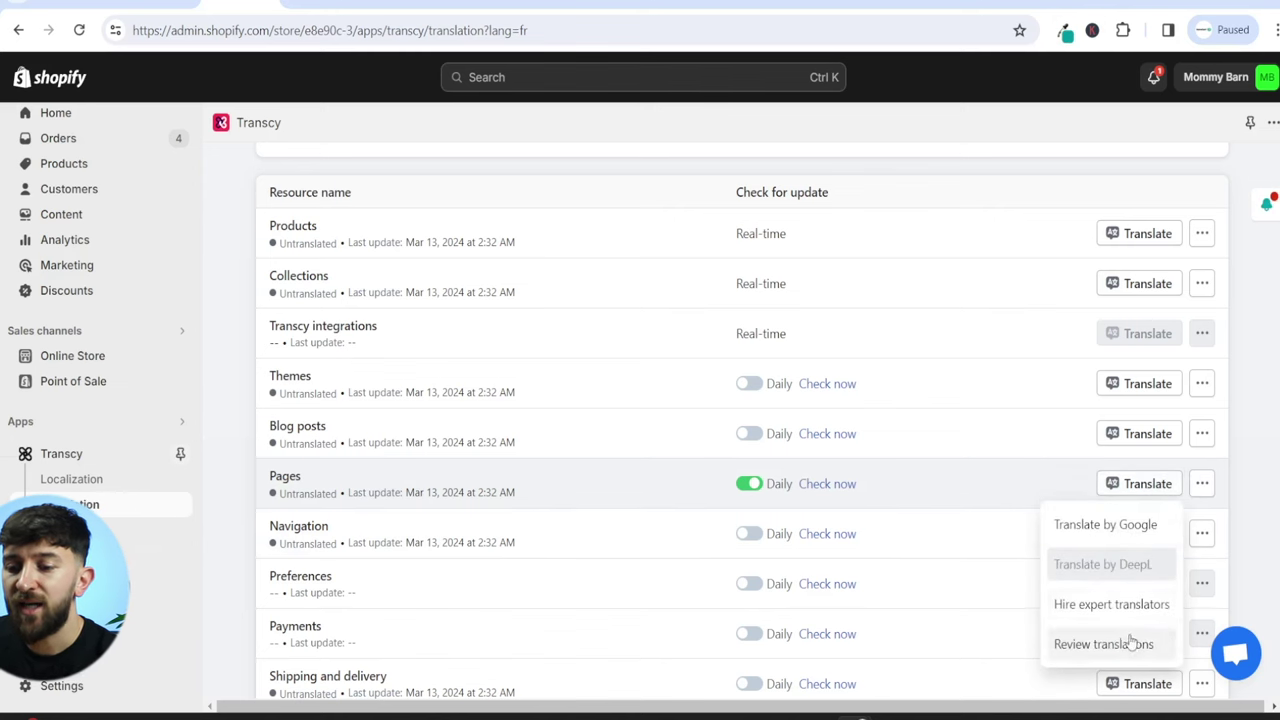
click(1188, 470)
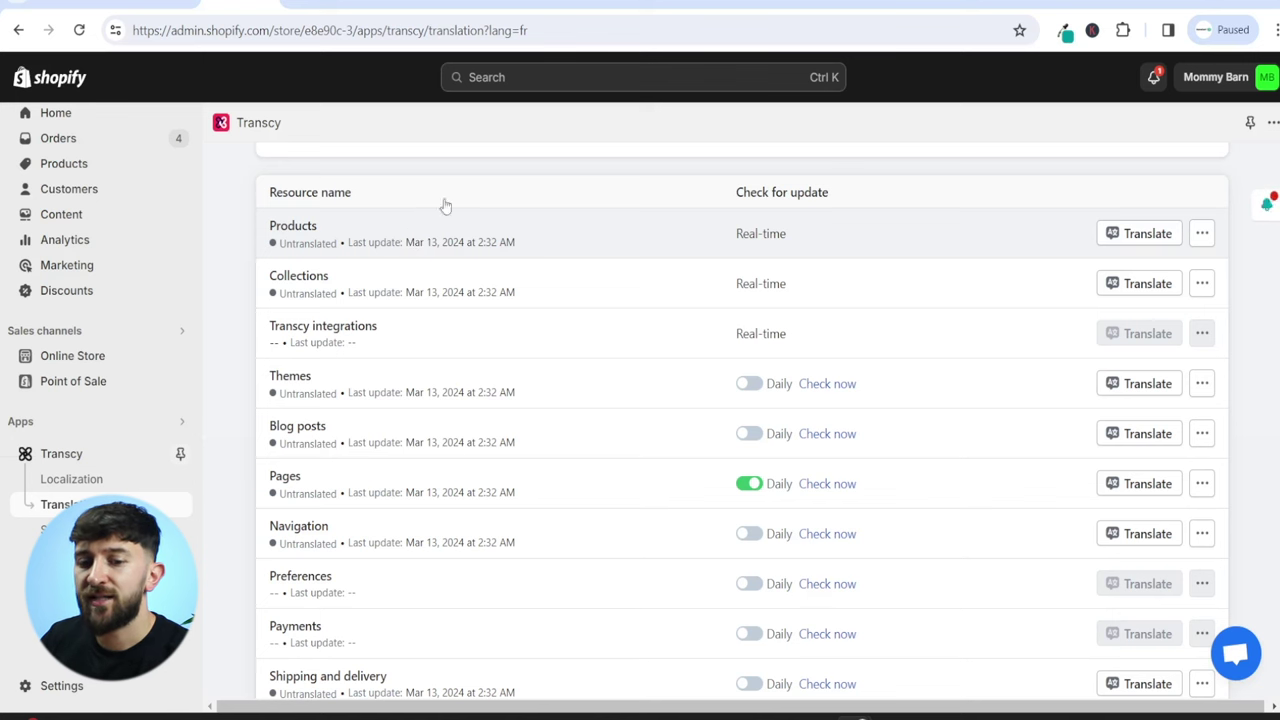
Start an expert translator request for Products, review its price, and agree to the Terms of Service and Privacy Policy
mouse_move(307, 245)
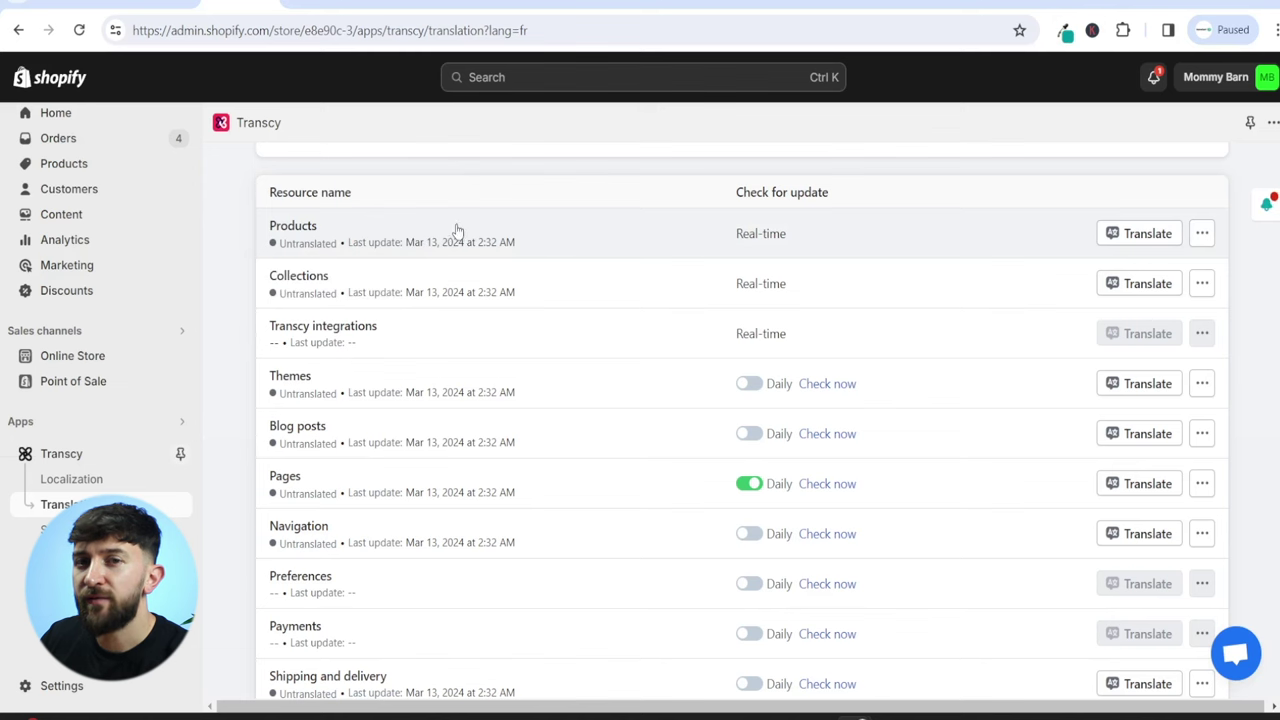
click(1134, 234)
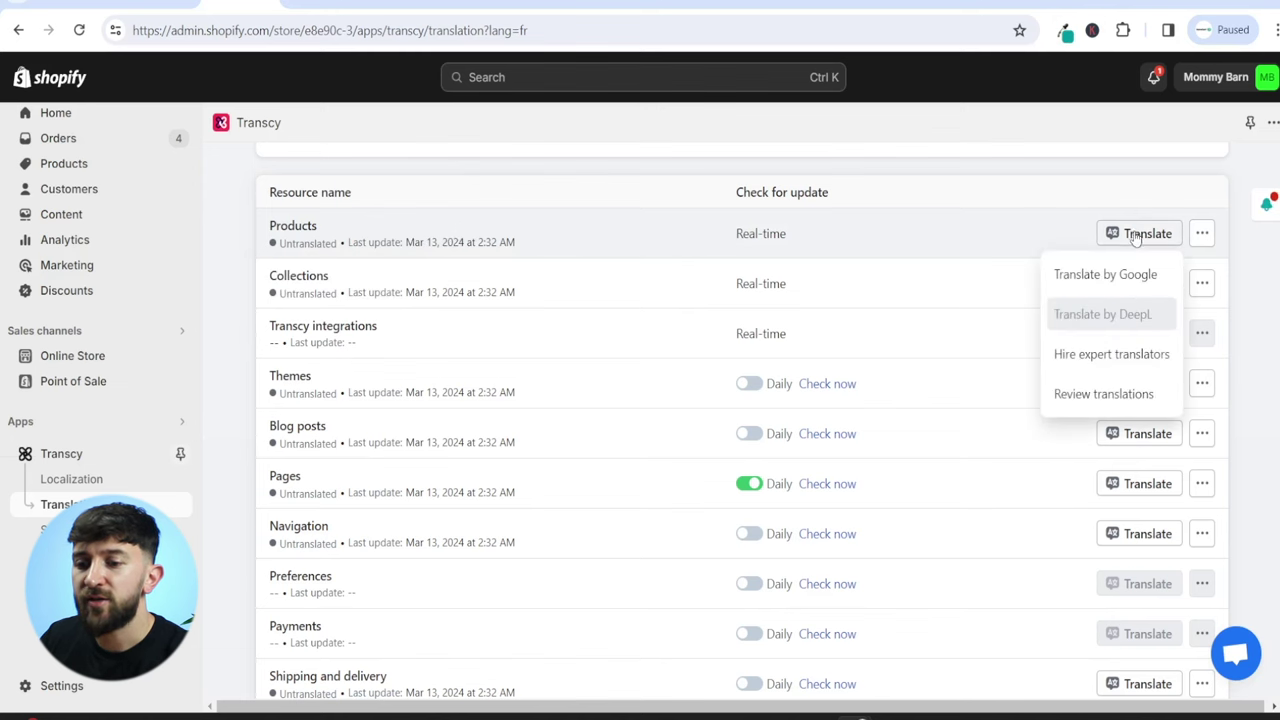
click(1112, 356)
scroll(843, 251, down, 5)
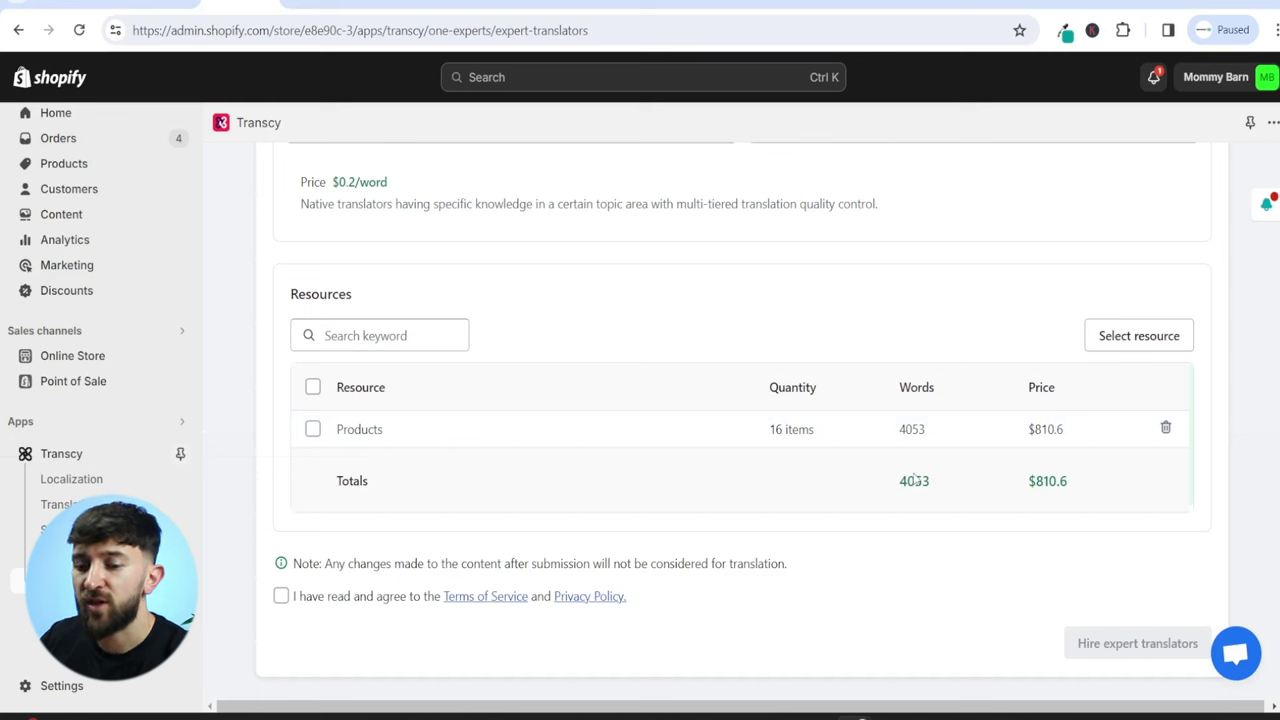
click(281, 597)
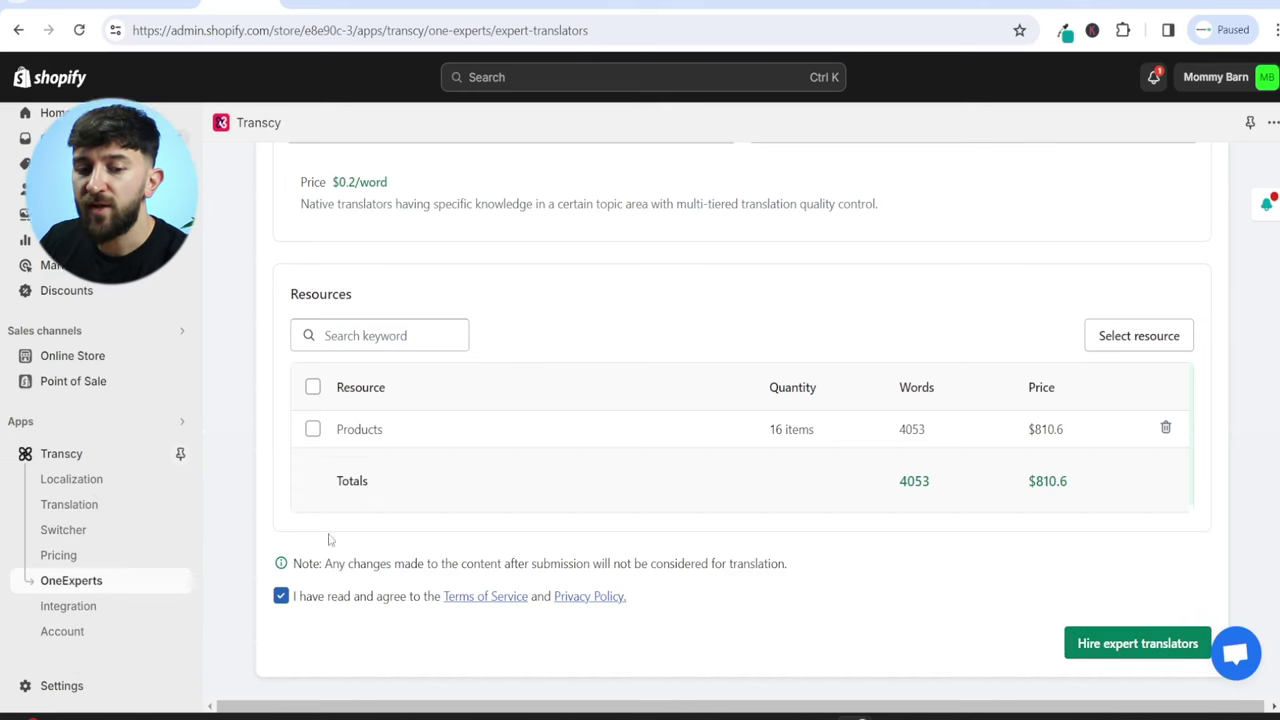
Open image replacement in Translation and select the product Best Baby Night Light - Smiley Toast to localize its images
click(98, 505)
click(774, 551)
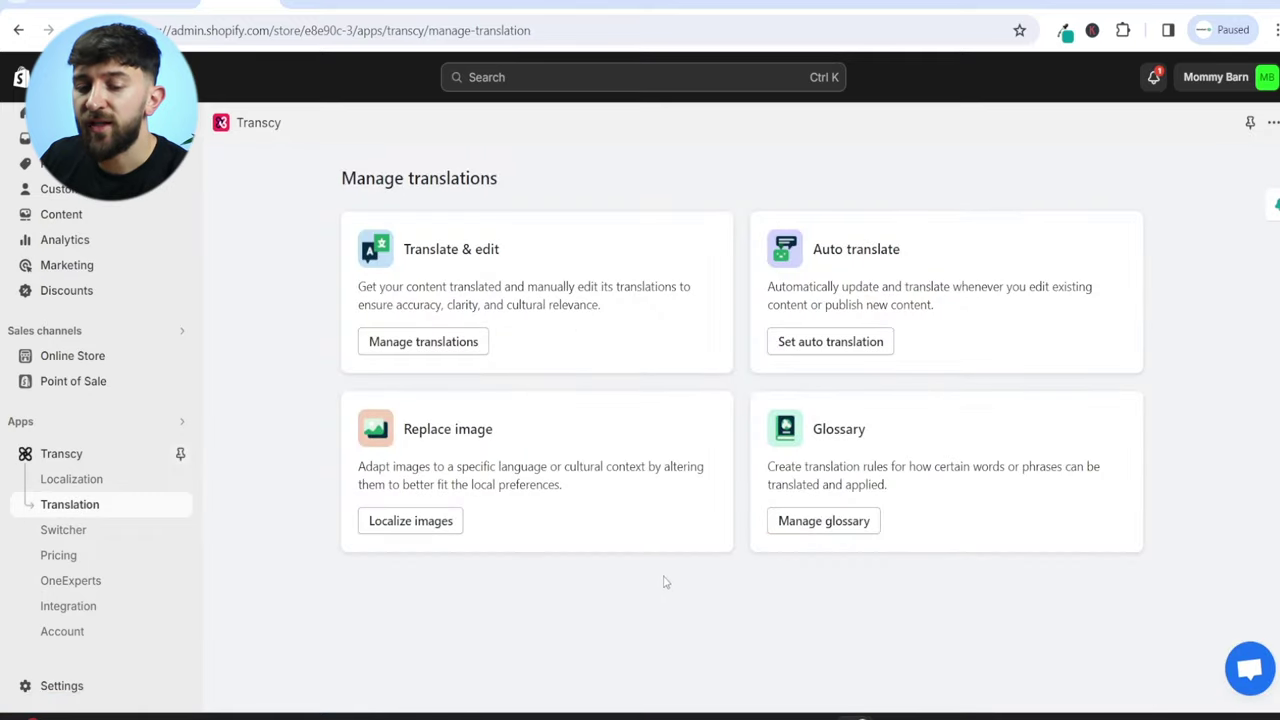
click(423, 528)
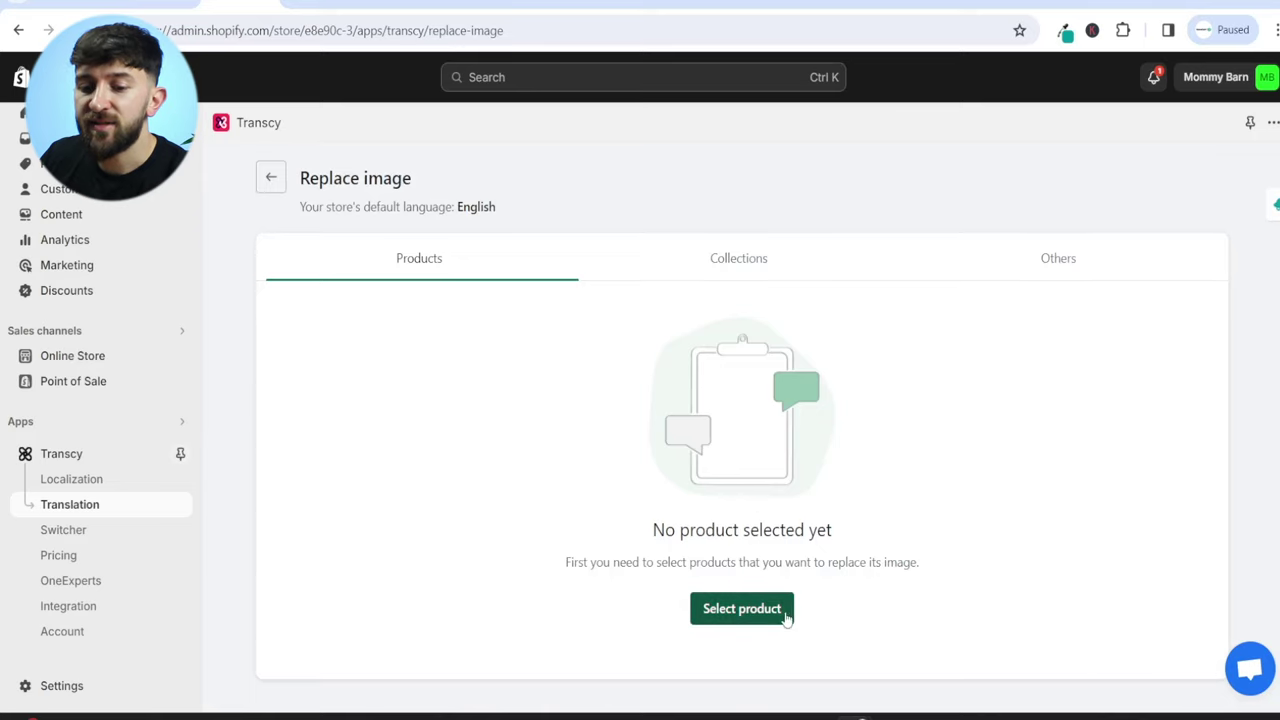
click(780, 610)
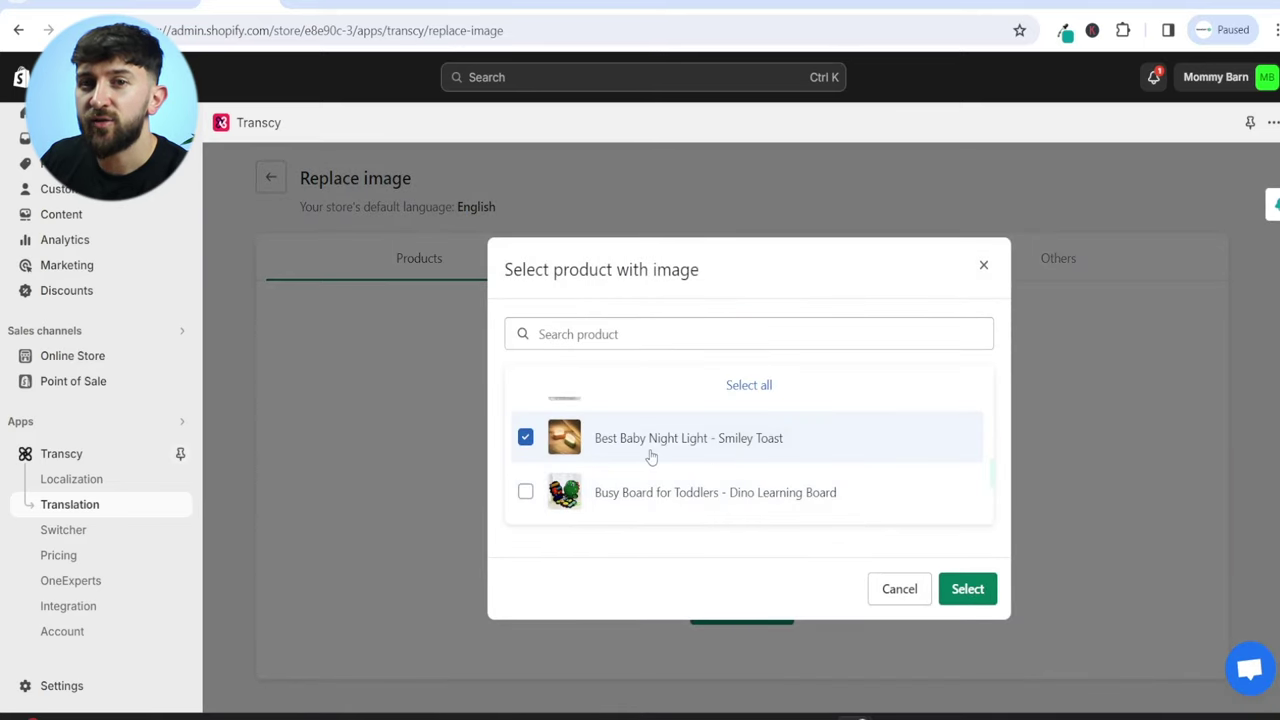
click(972, 588)
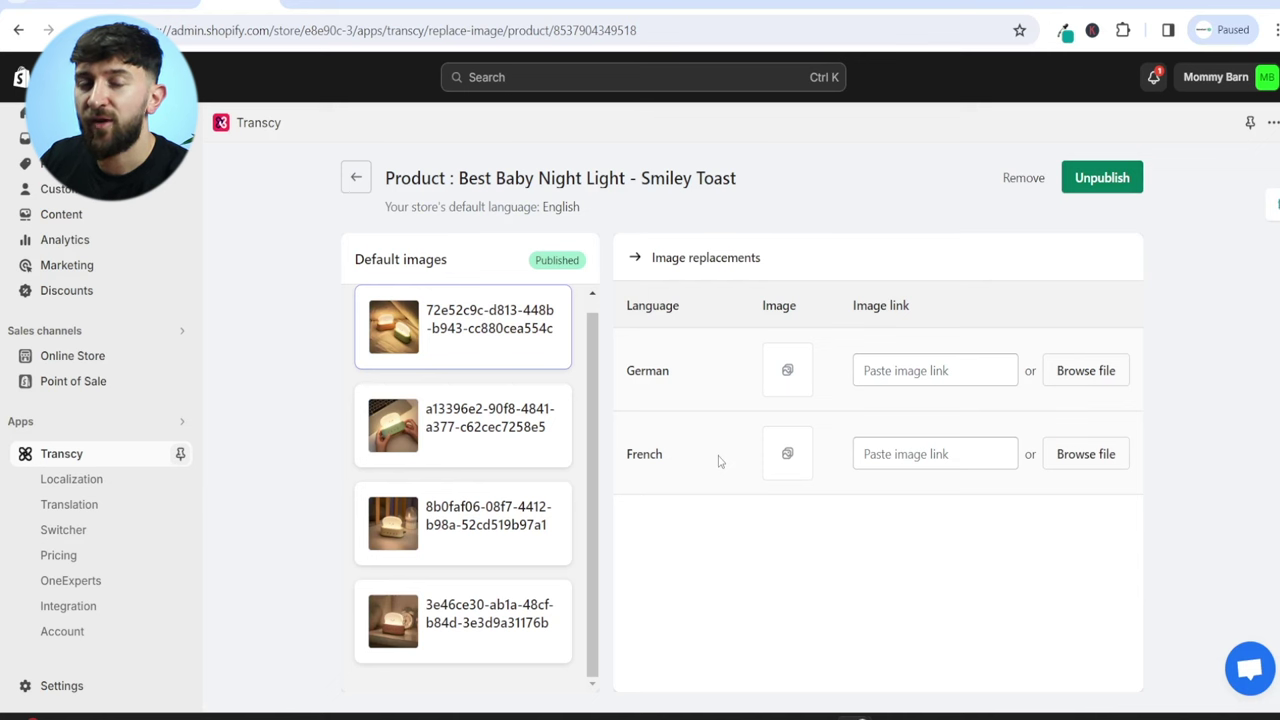
Set up Auto translate with French as the target language
click(90, 507)
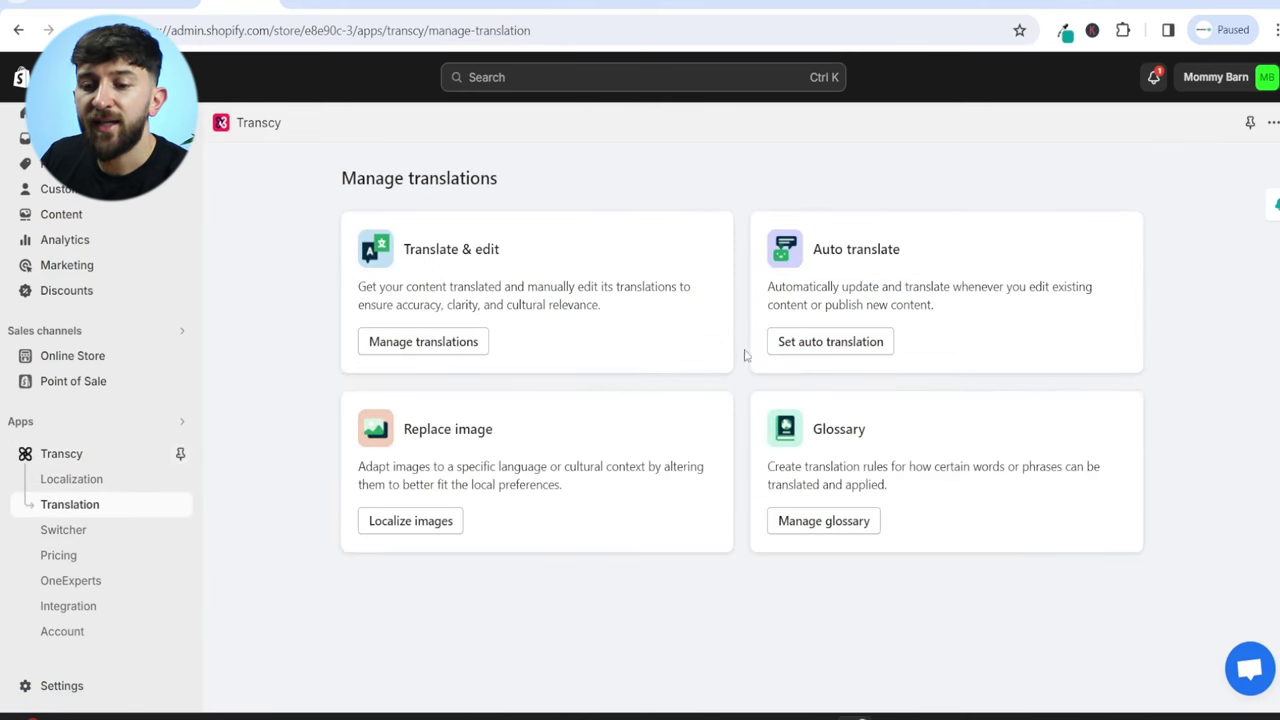
click(825, 342)
click(551, 478)
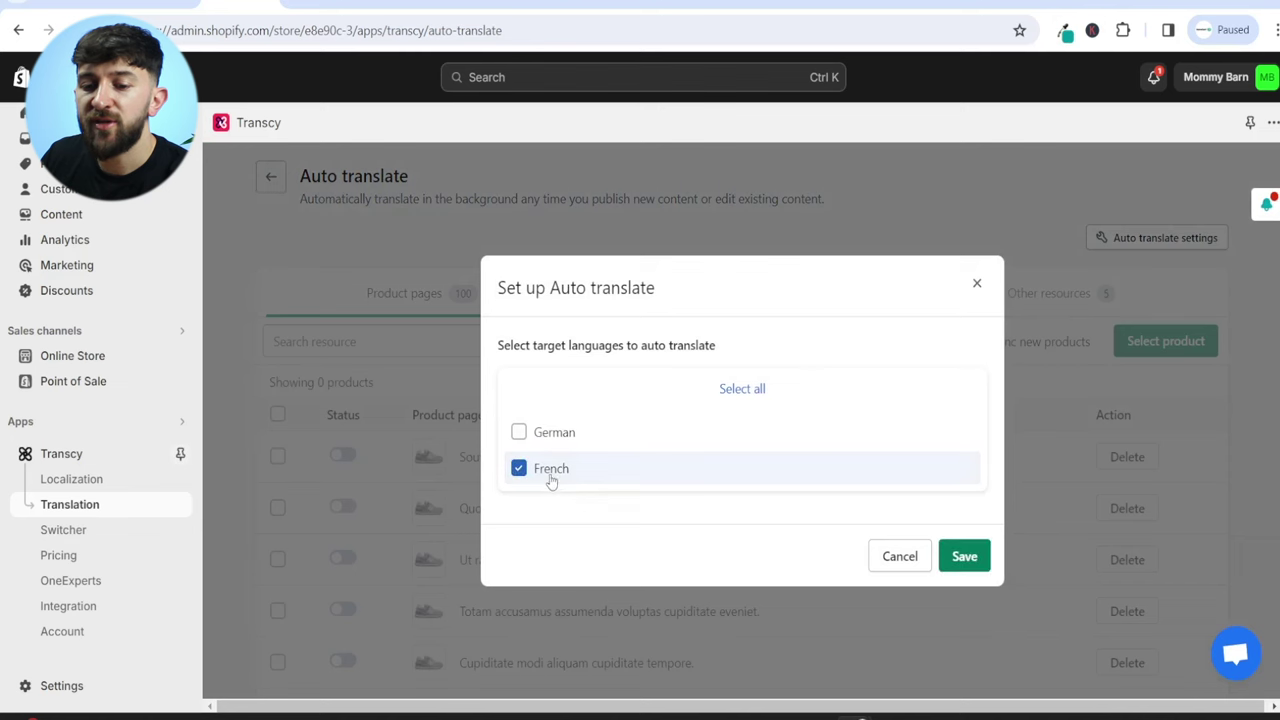
click(975, 561)
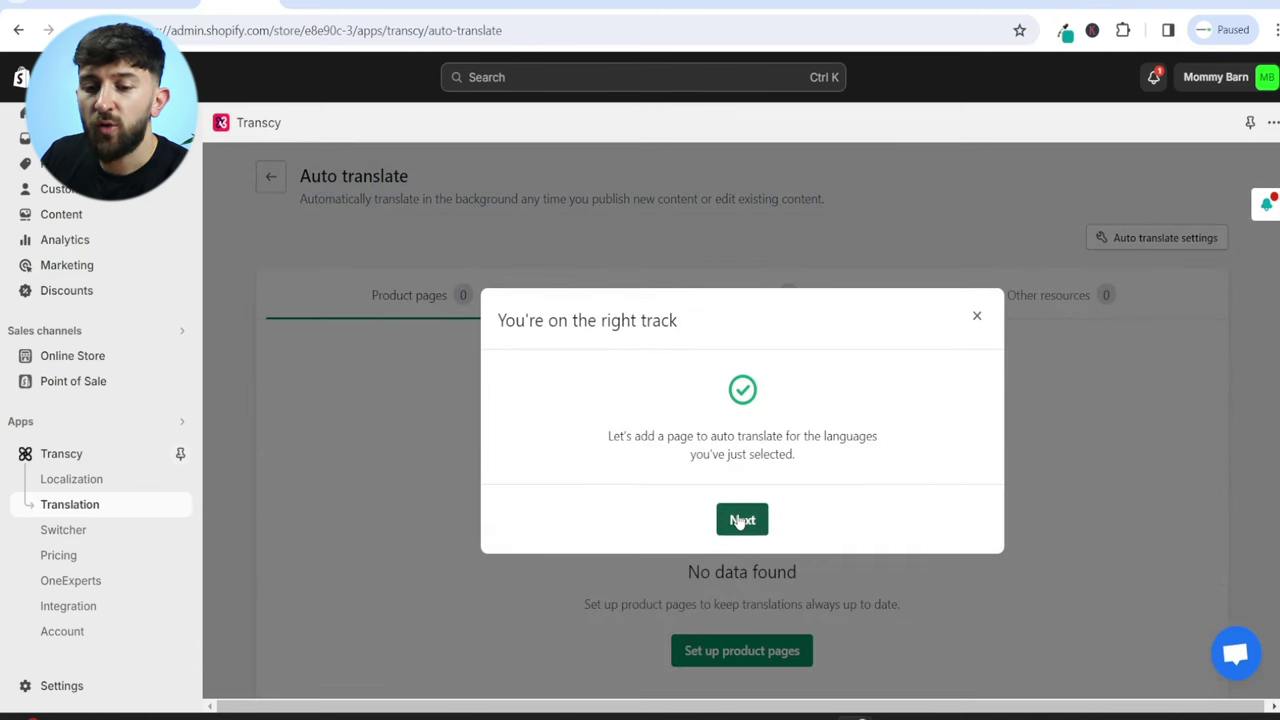
click(745, 518)
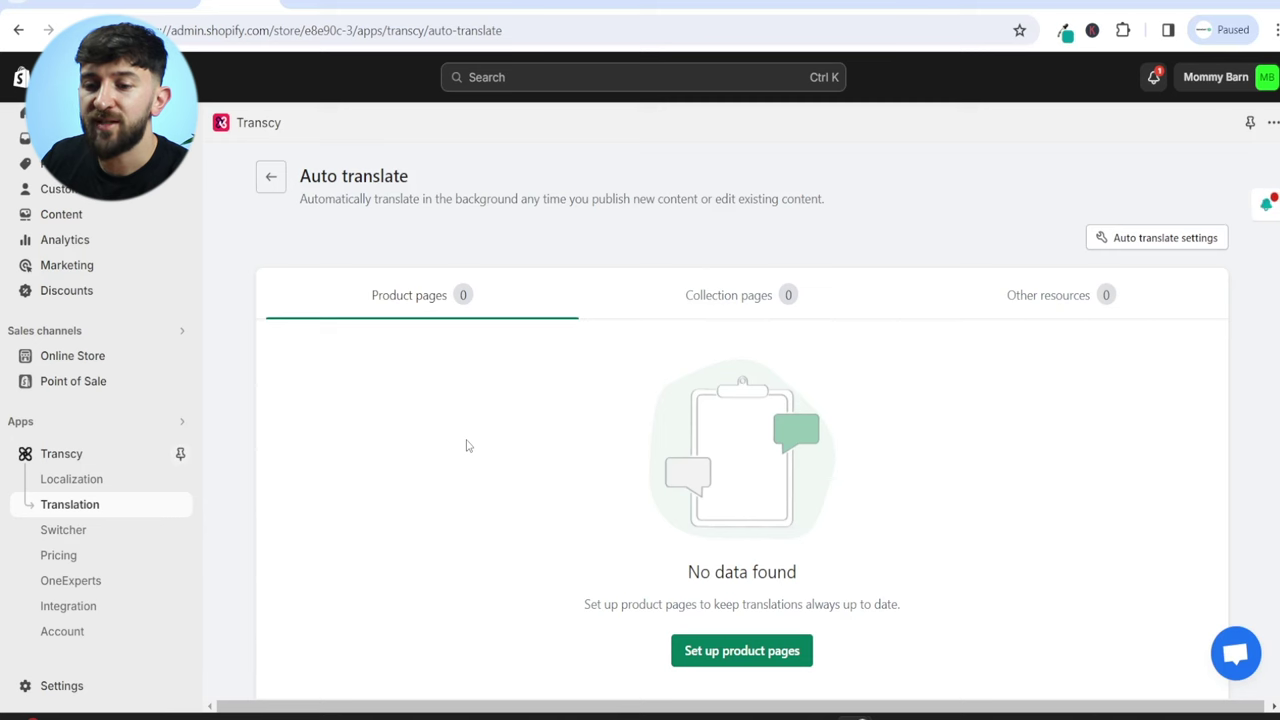
Try to open the Other resources in Auto translate and dismiss the upgrade offer
click(1115, 288)
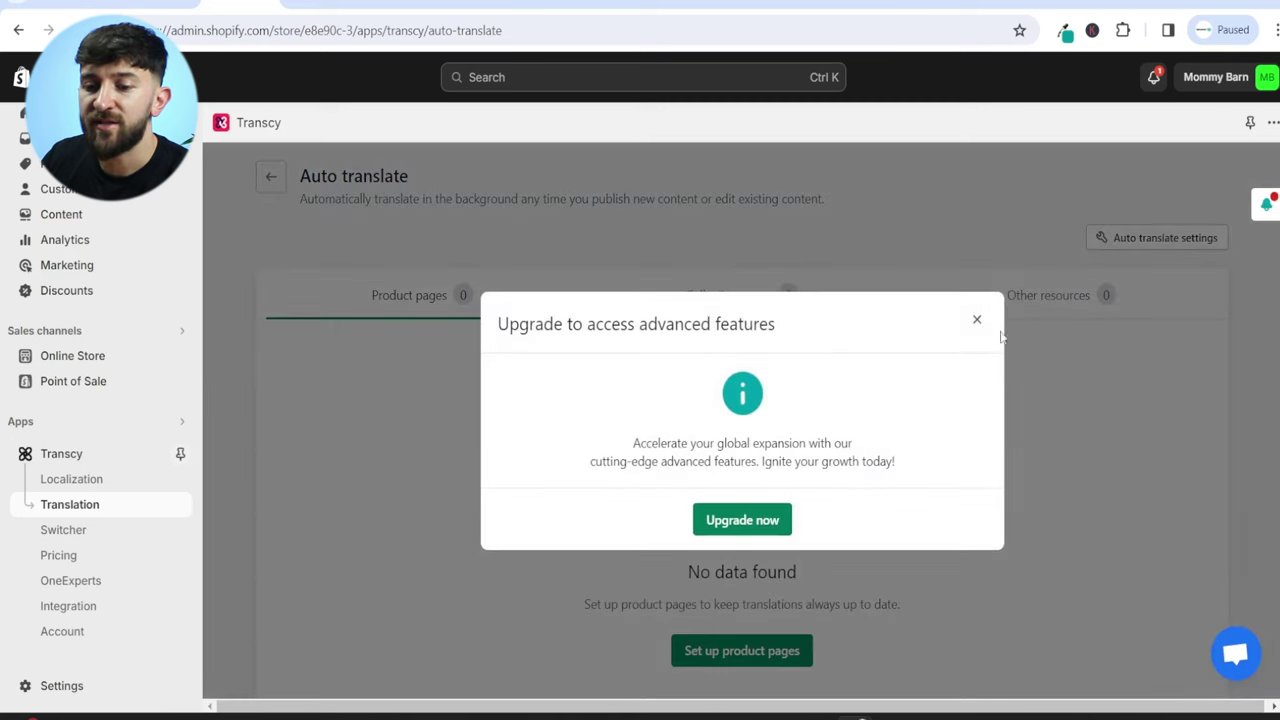
click(978, 320)
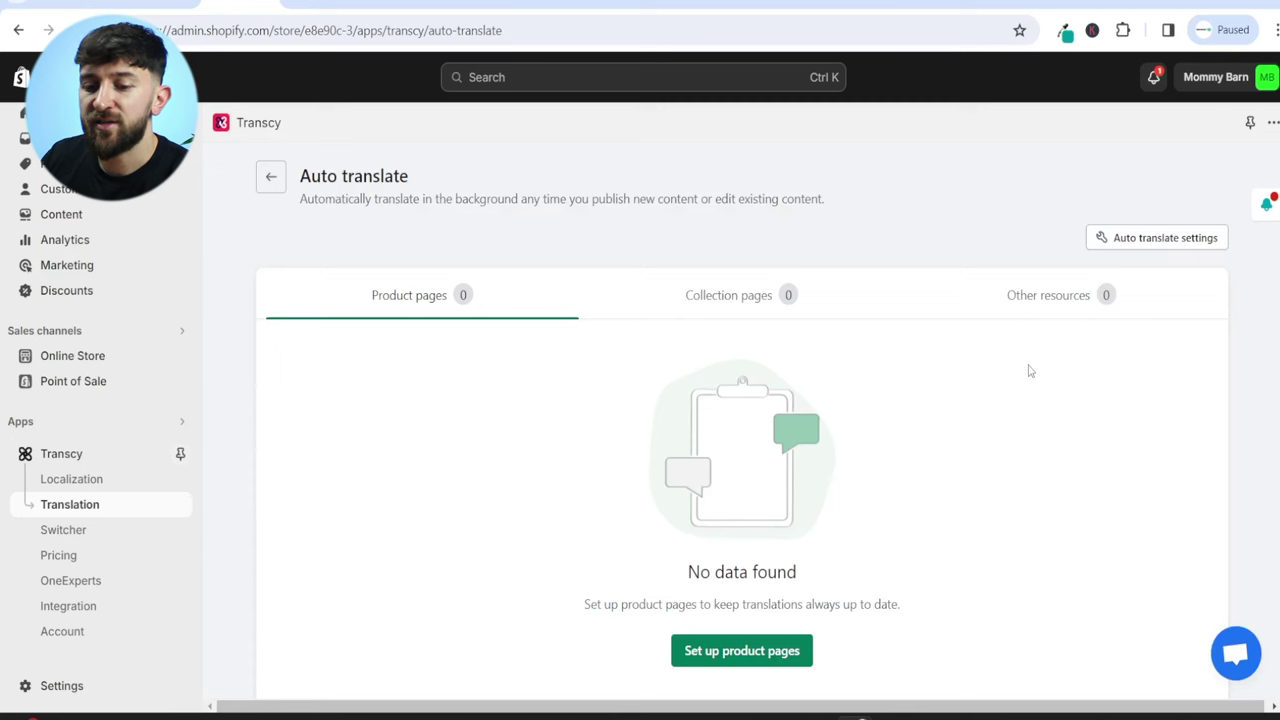
Set up auto-translated product pages for Babies Rechargeable Bedroom Night Light and Baby Bath Spinning Top, with Auto sync products enabled
click(768, 652)
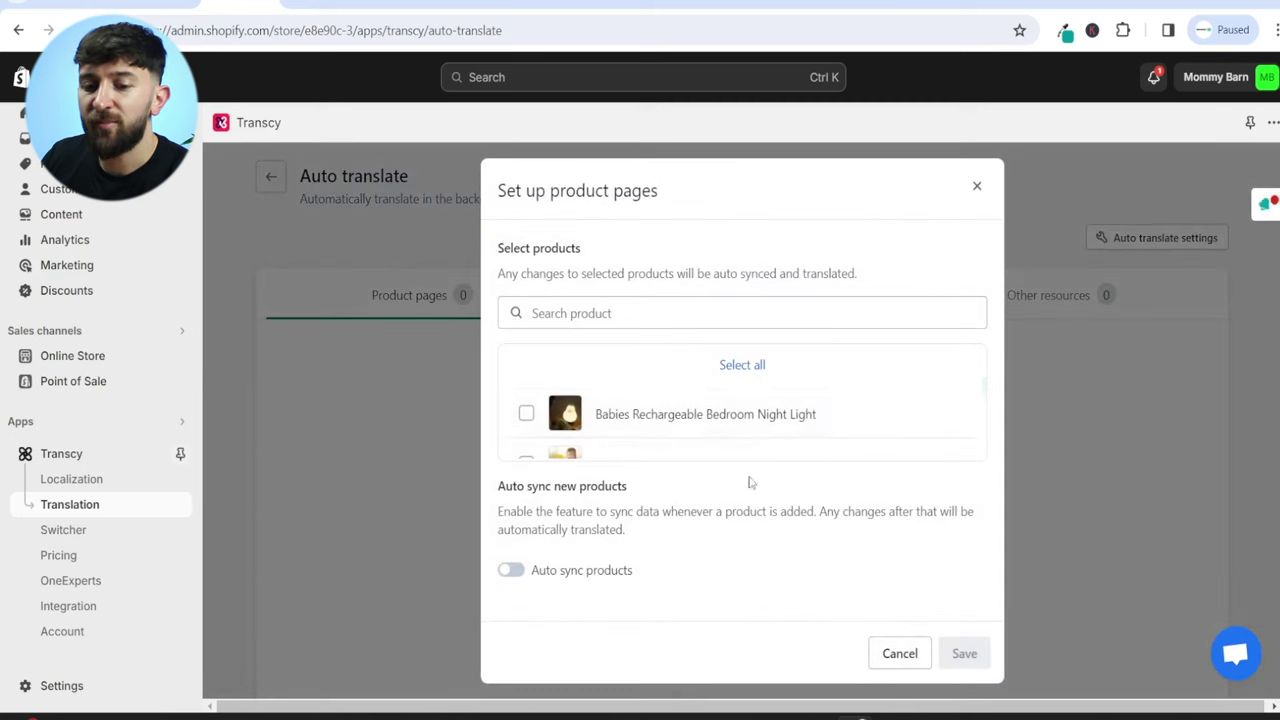
click(526, 413)
scroll(530, 405, down, 2)
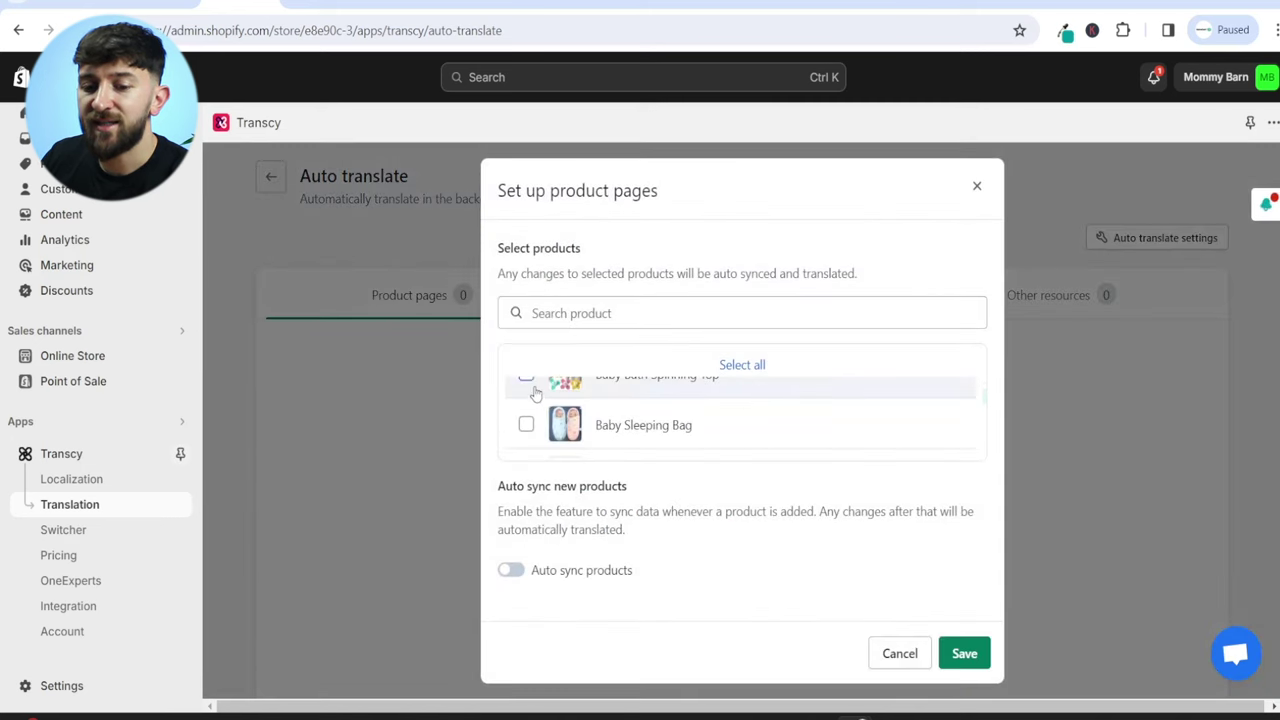
click(535, 394)
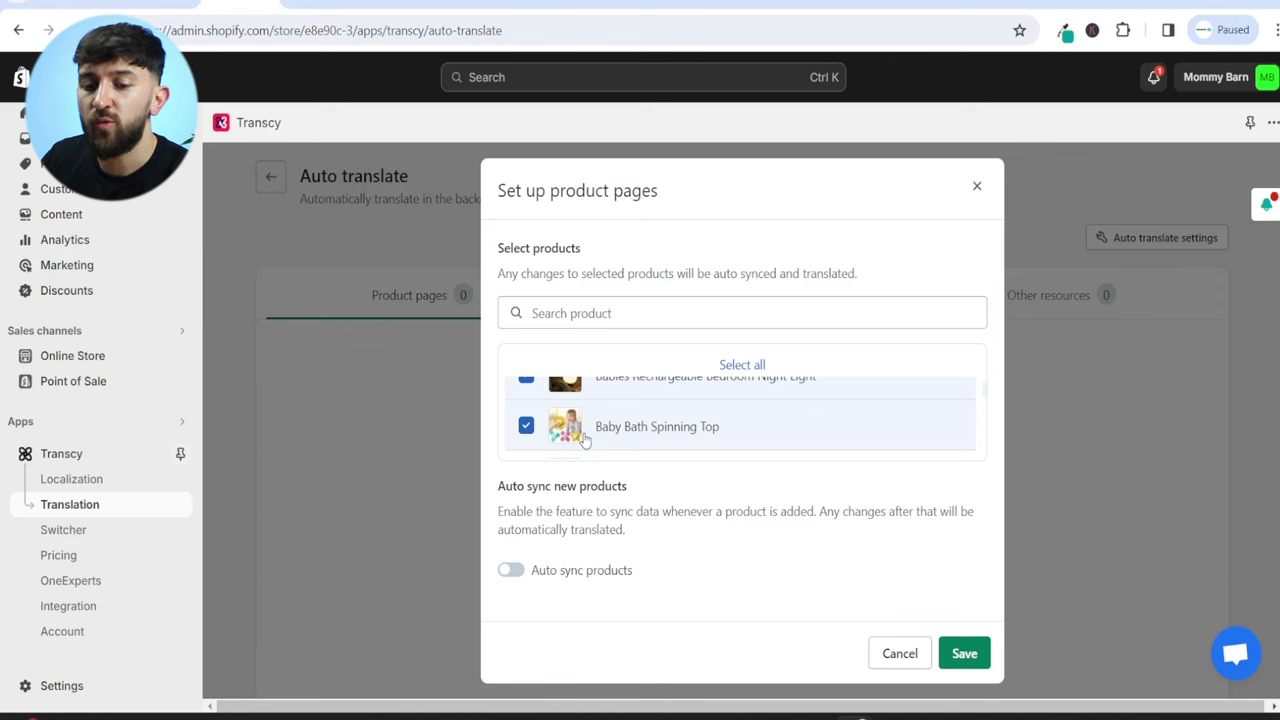
click(511, 573)
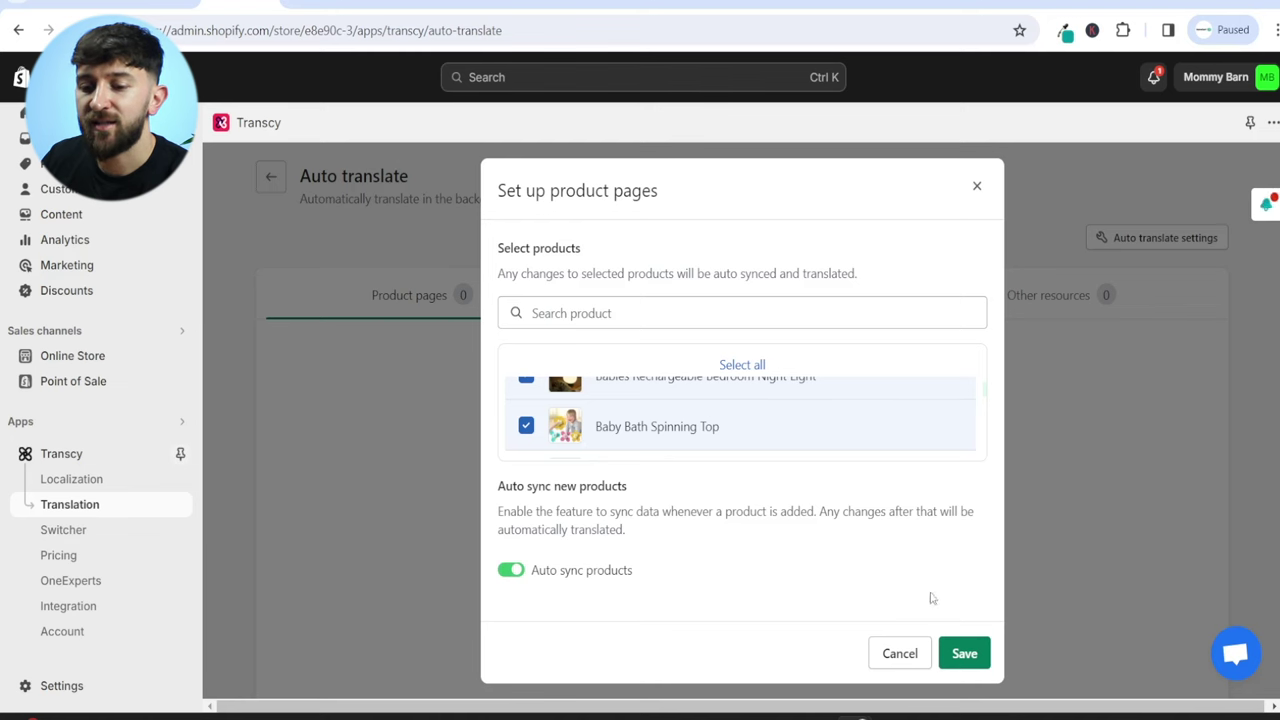
click(975, 655)
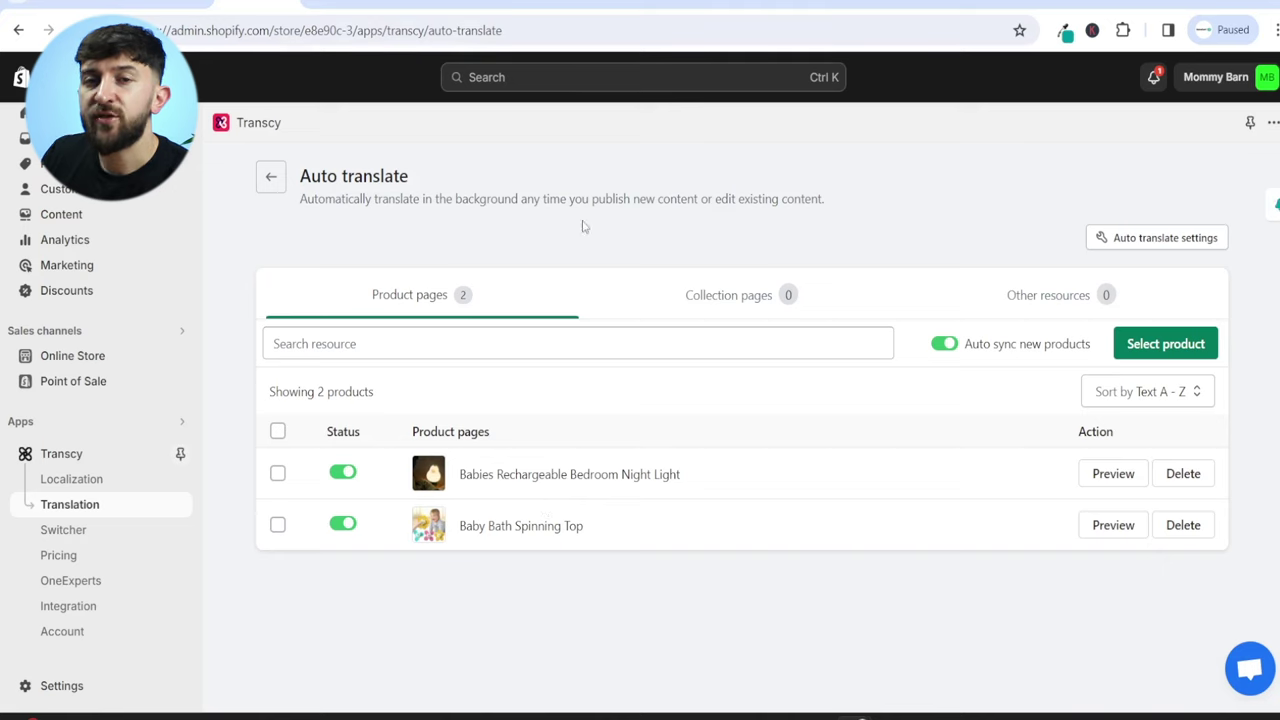
Switch to the French storefront and look over its translated product collection
key(ctrl+Tab)
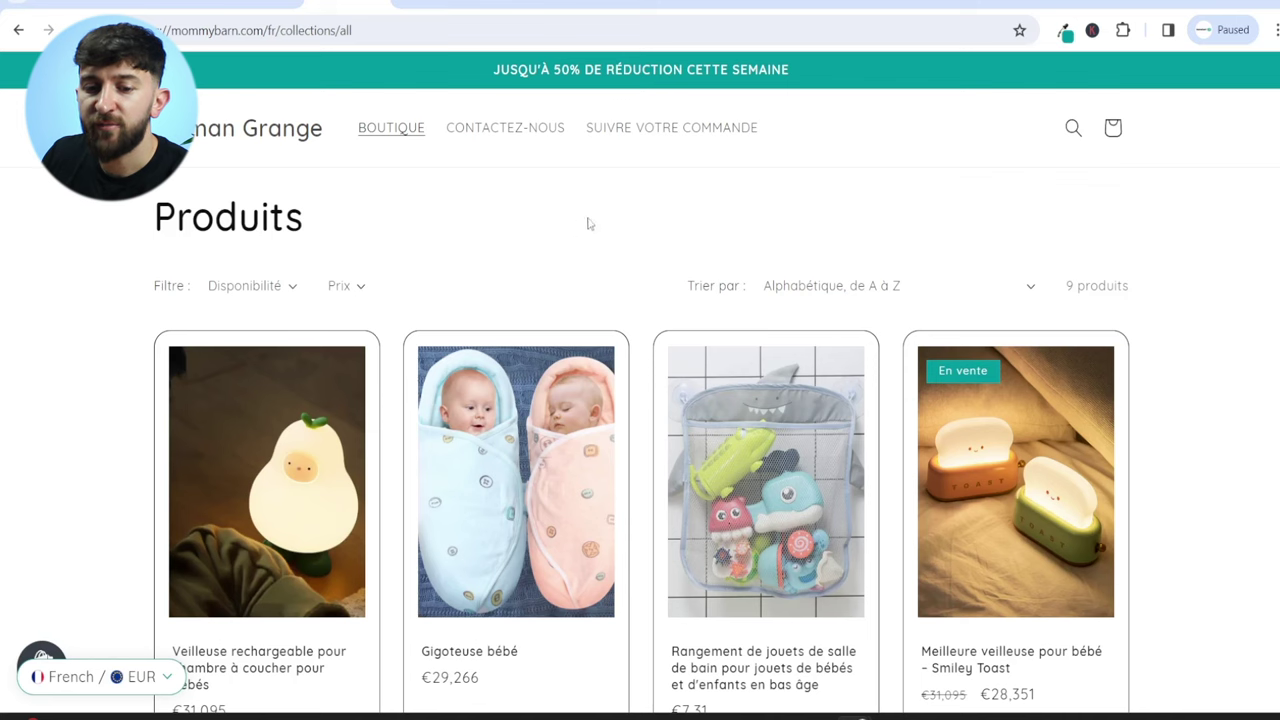
scroll(484, 220, down, 1)
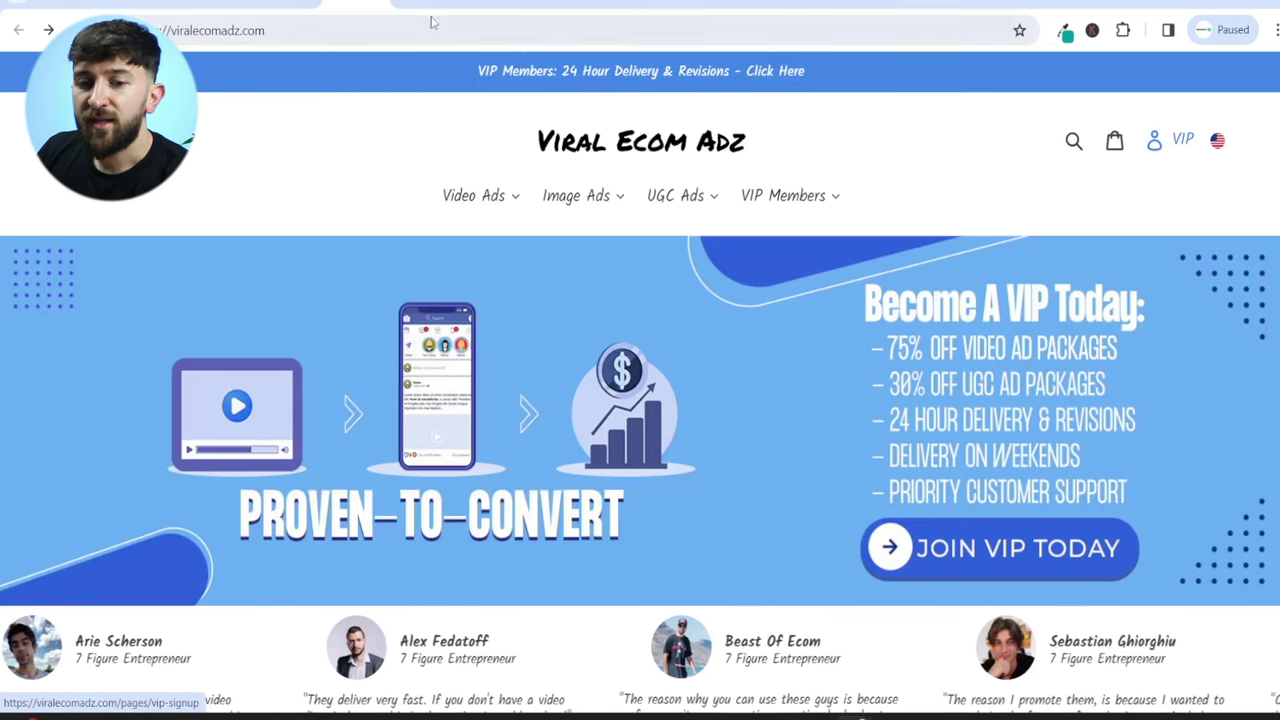
Open the Video Ads collection on the Viral Ecom Adz site and look through the available ad packages
click(474, 195)
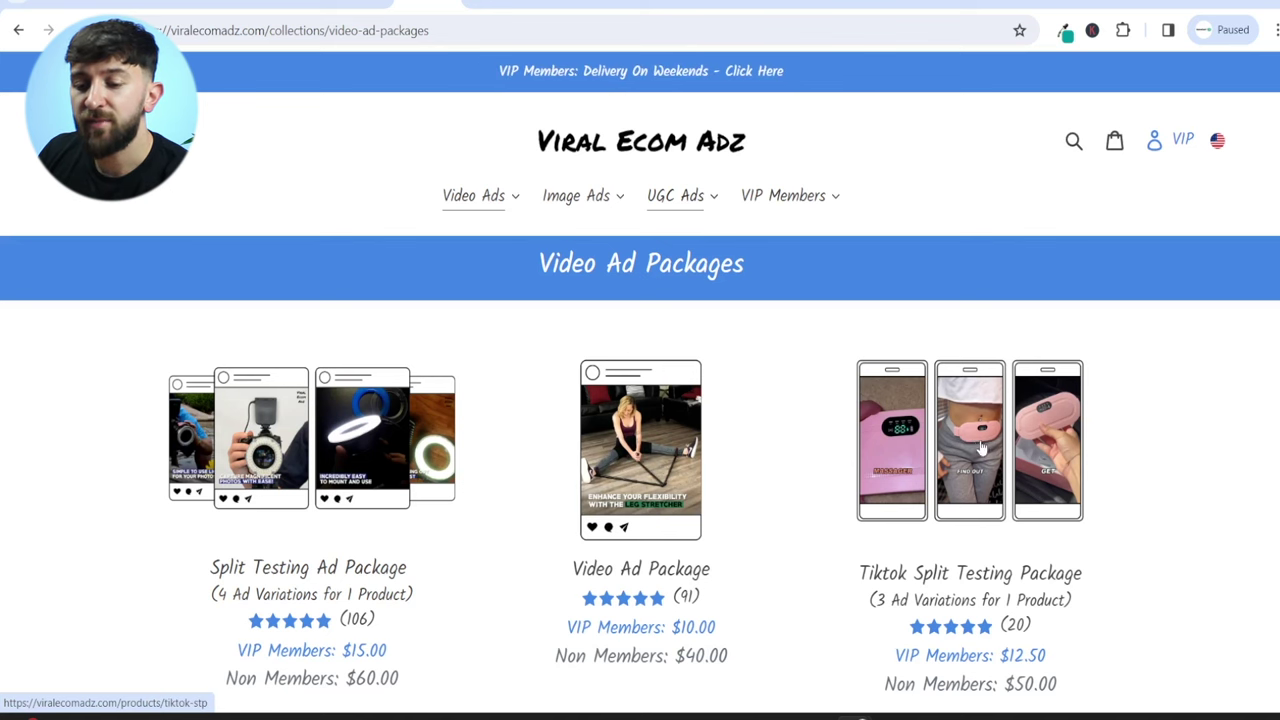
scroll(980, 447, down, 3)
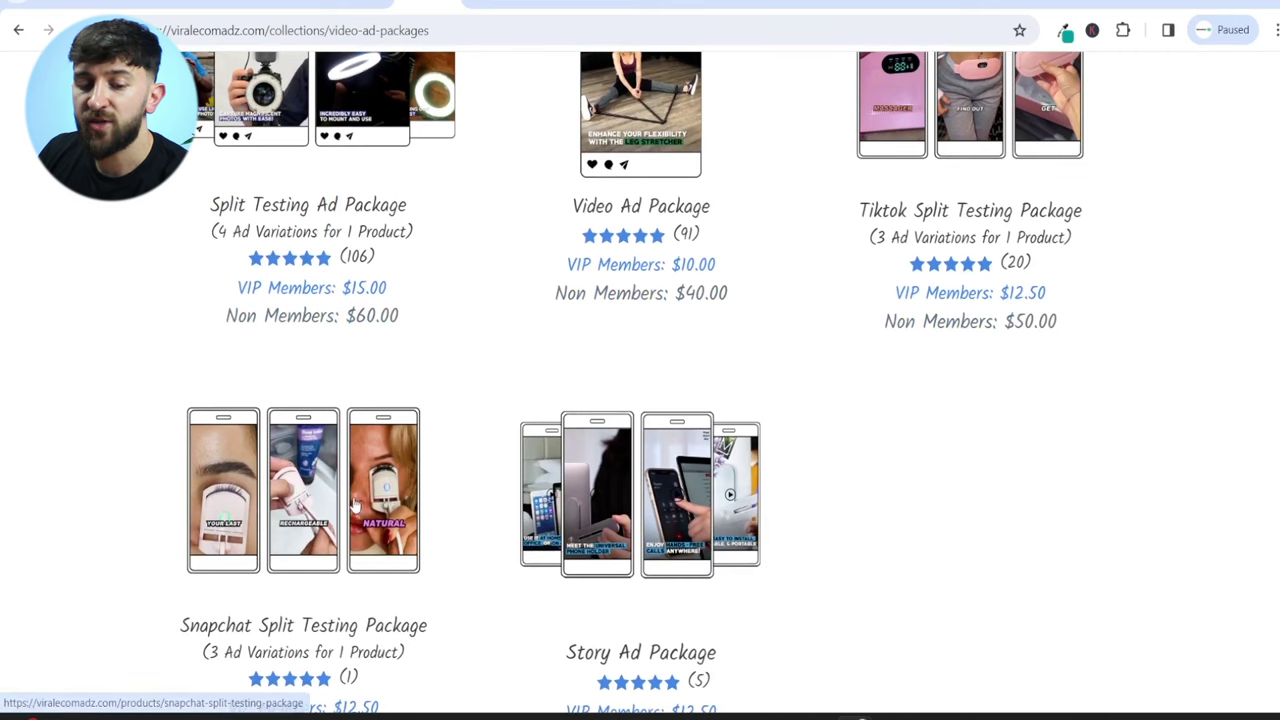
scroll(690, 510, down, 1)
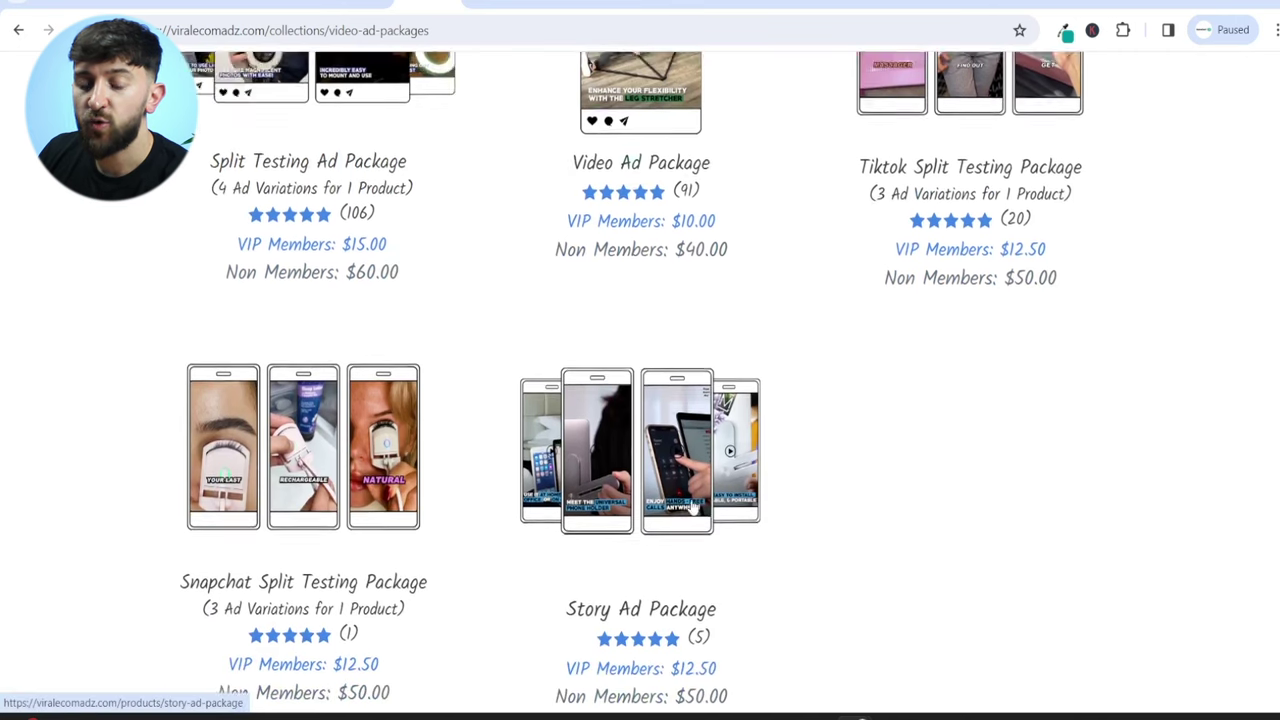
scroll(690, 510, up, 4)
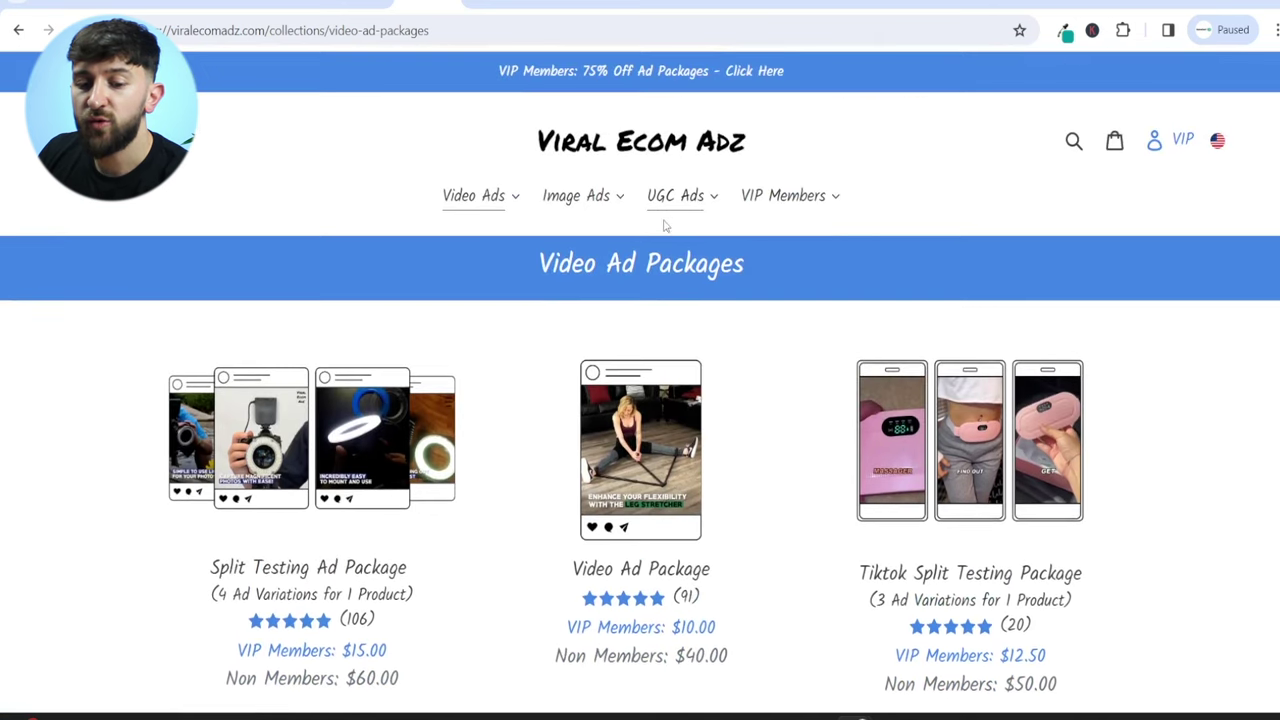
Open the Split Testing Ad Package and review its quantity, thumbnail and voiceover options along with the ordering process
click(425, 512)
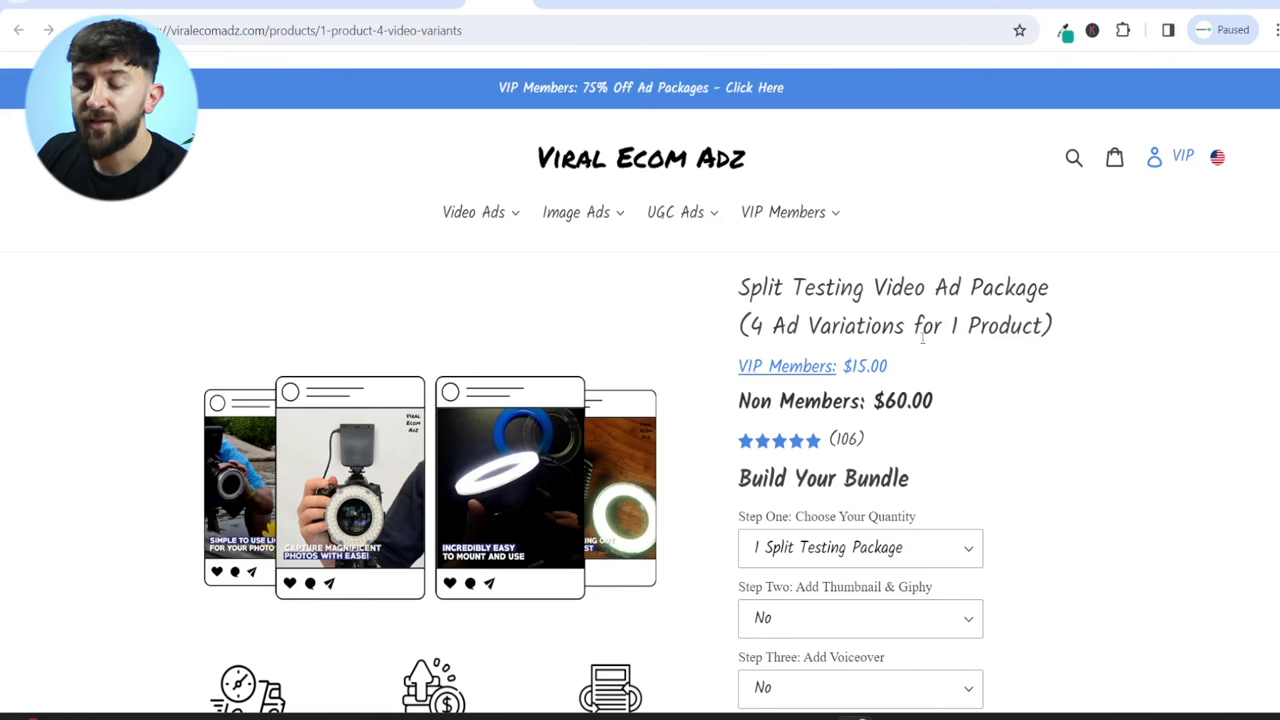
scroll(928, 343, down, 2)
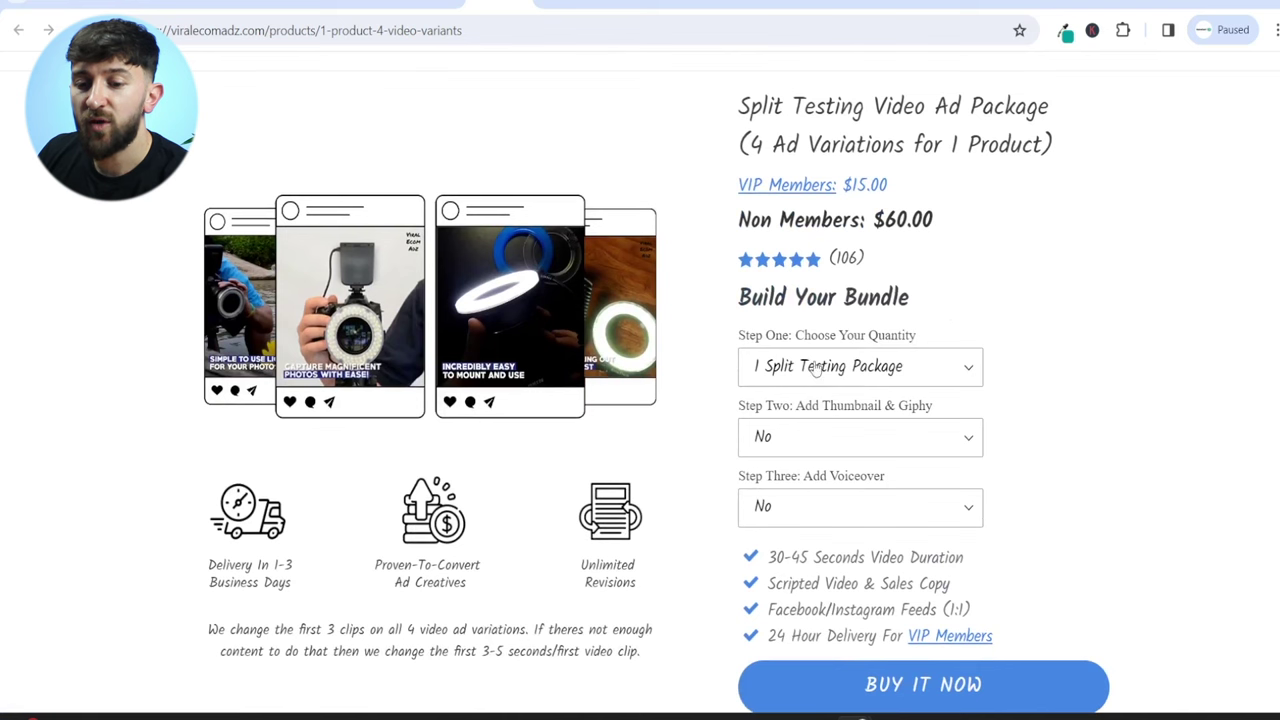
click(817, 368)
click(1065, 392)
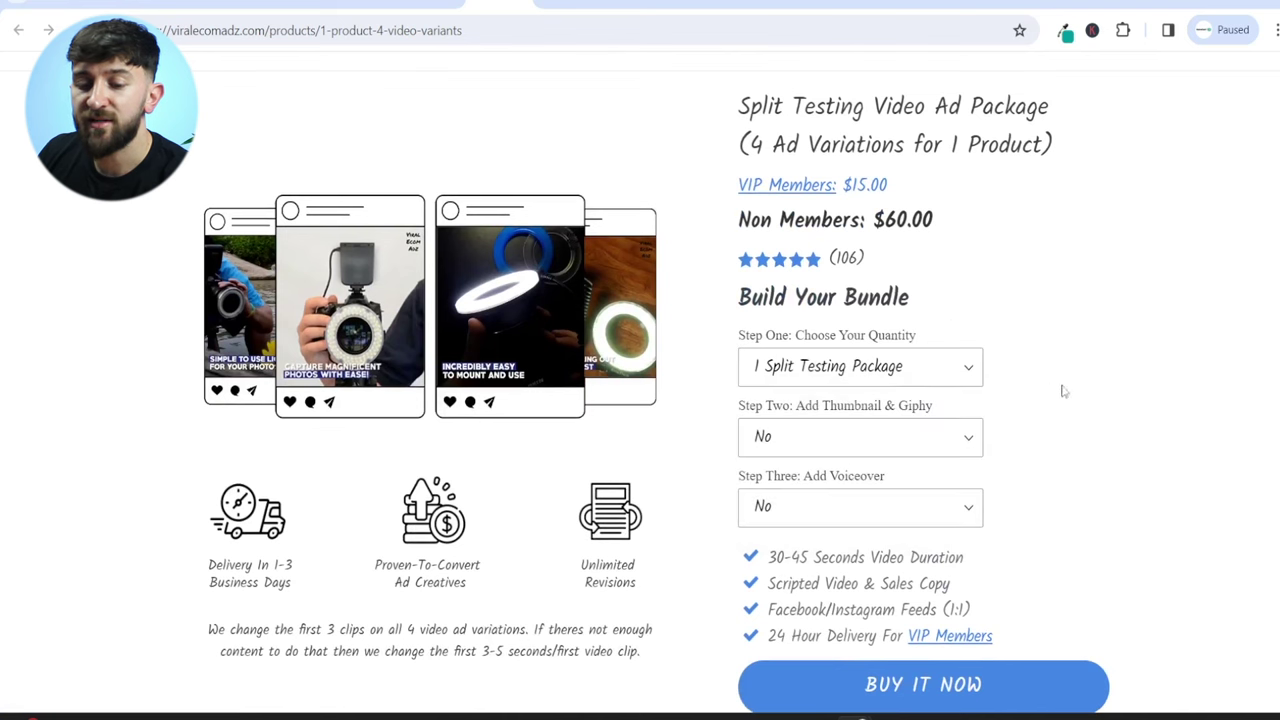
click(880, 440)
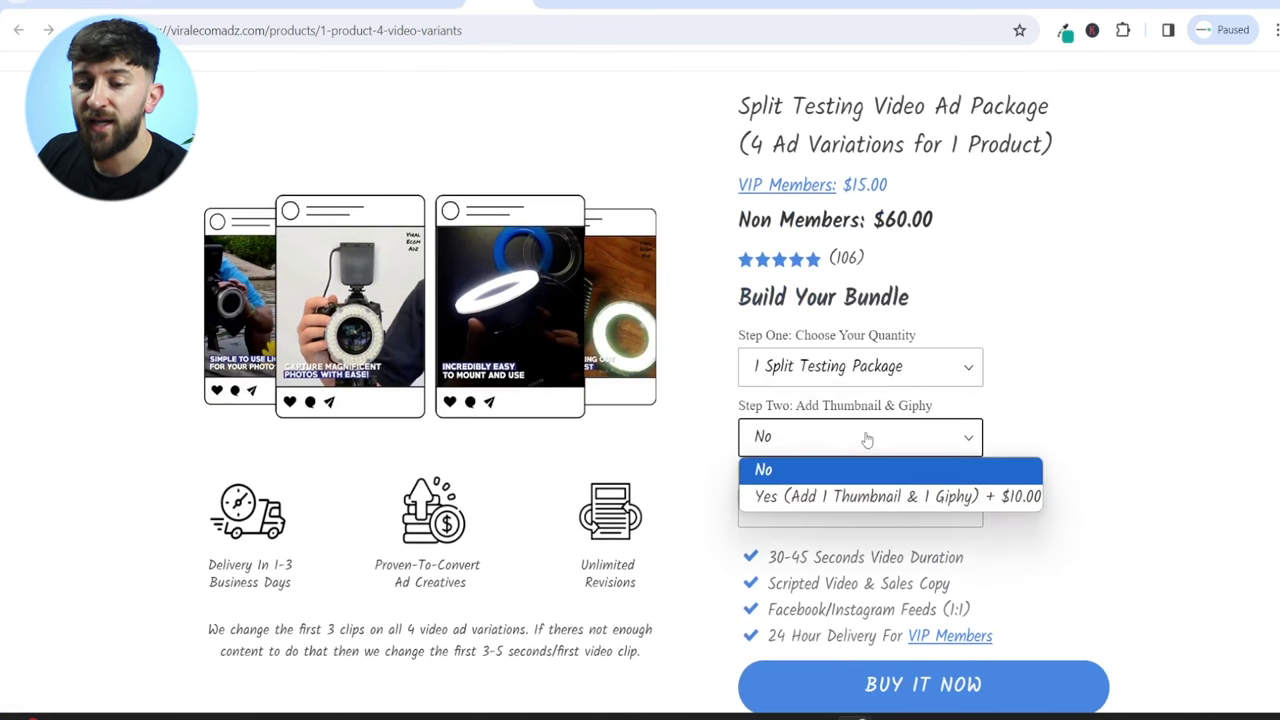
click(917, 463)
click(847, 505)
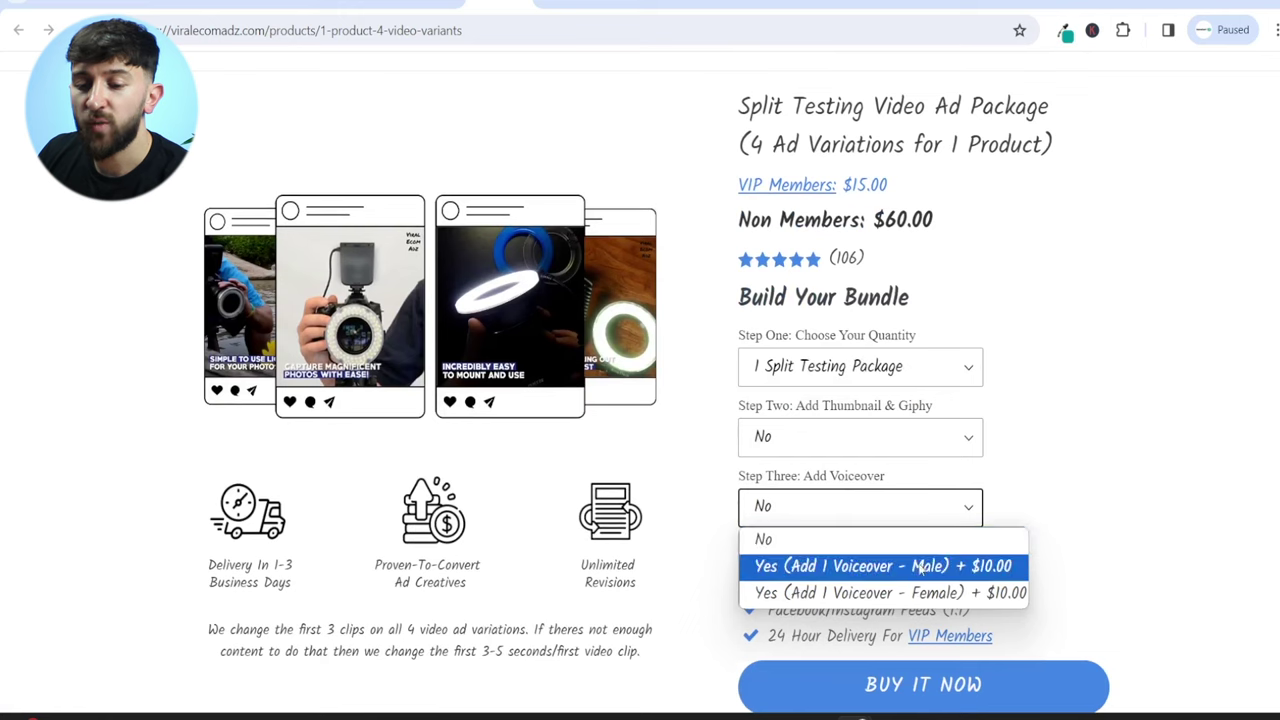
click(1046, 453)
scroll(1054, 371, down, 4)
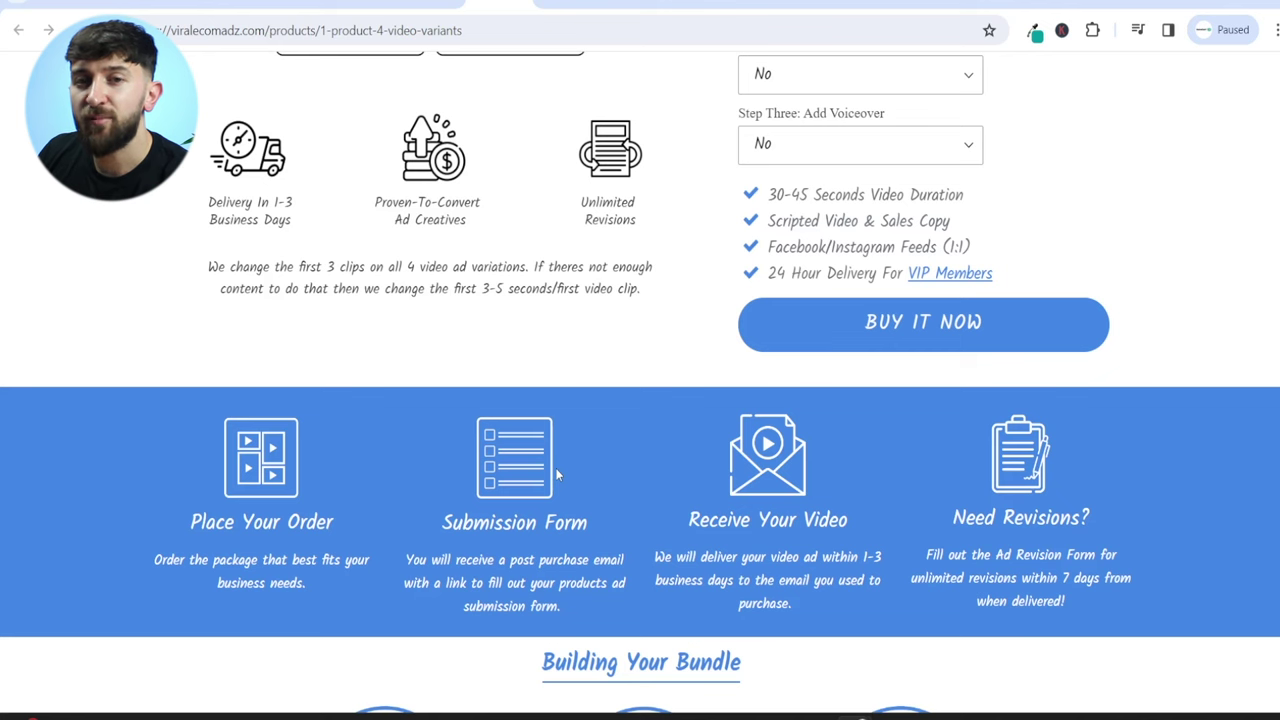
scroll(566, 460, up, 2)
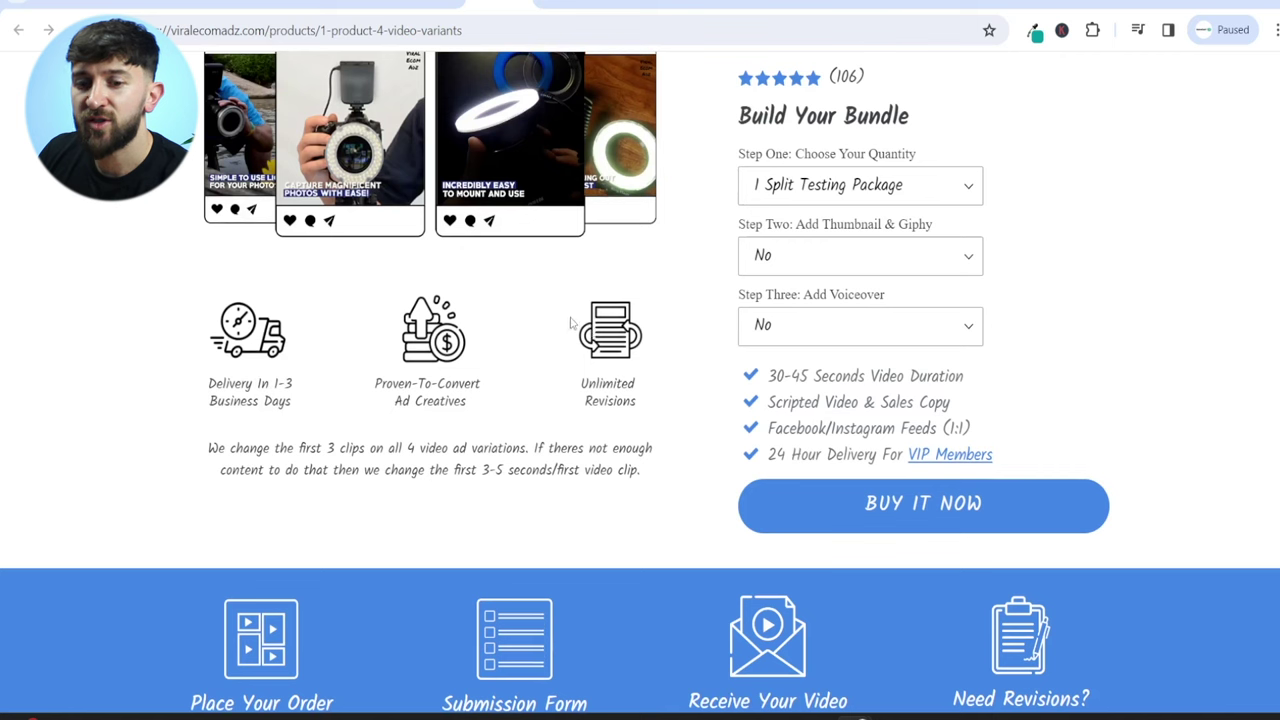
Switch to the French Smiley Toast product page and look through its translated description and images
key(ctrl+Tab)
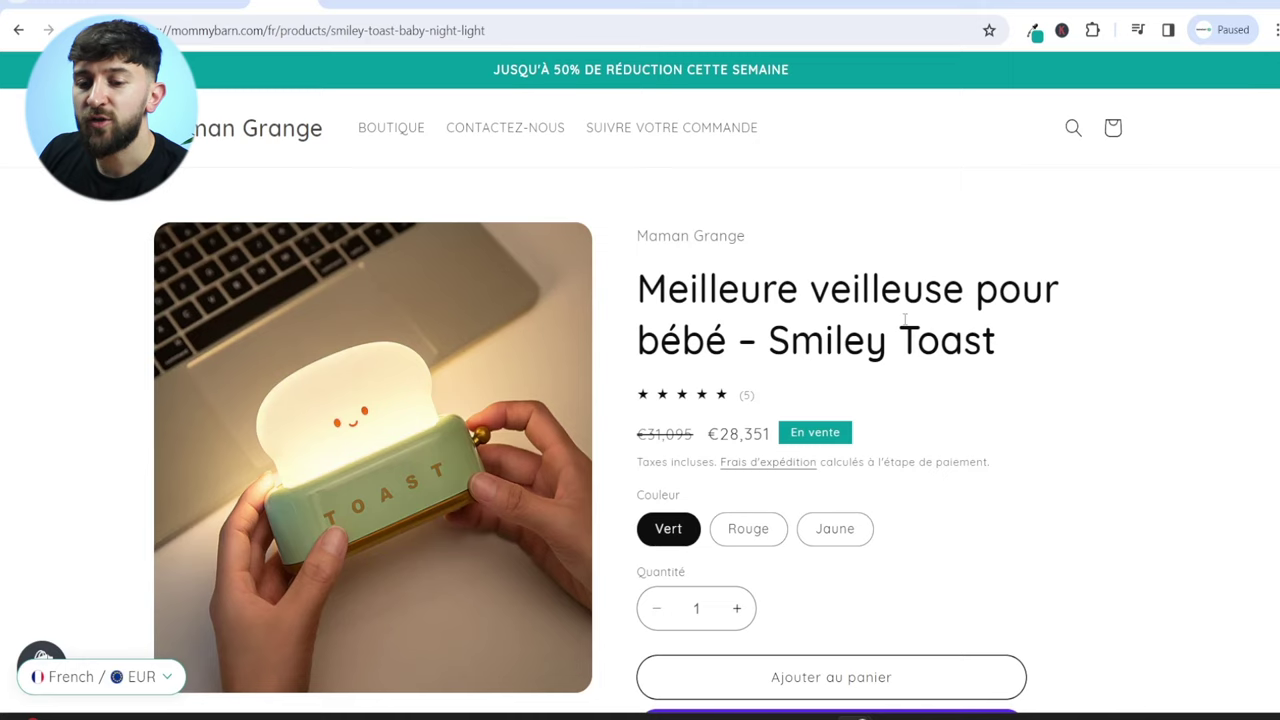
scroll(918, 322, down, 5)
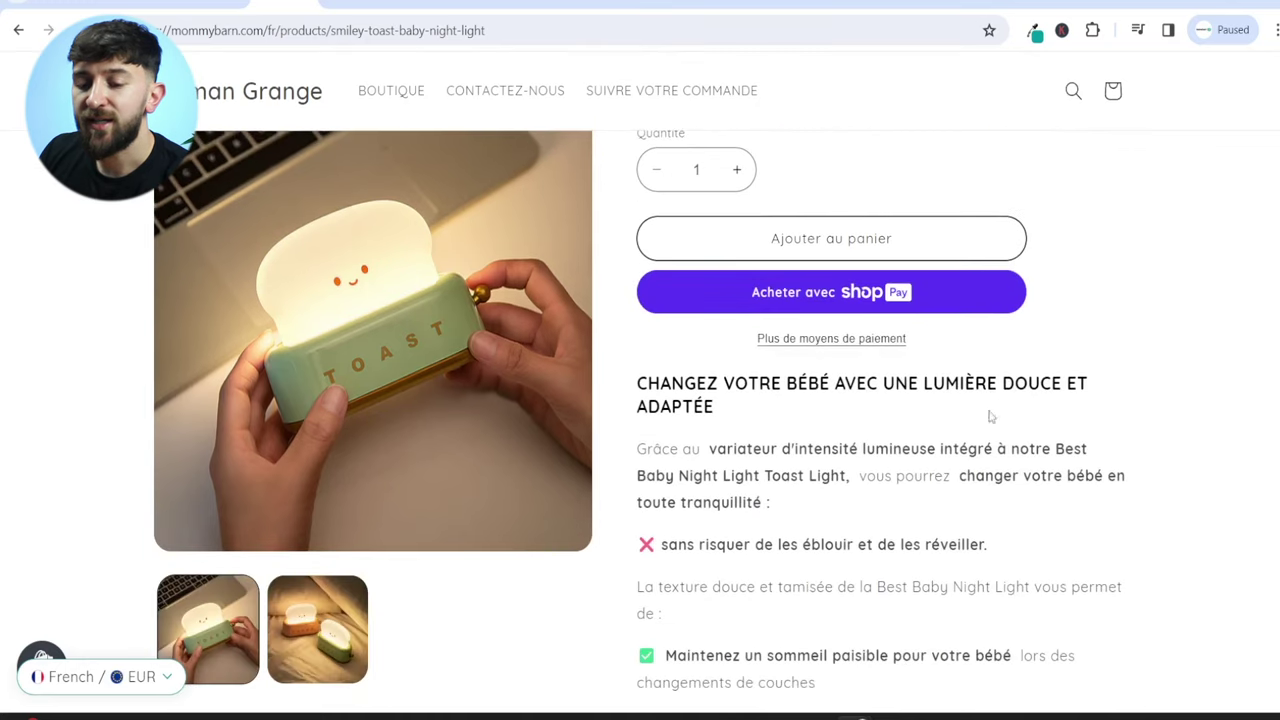
scroll(913, 432, down, 2)
scroll(963, 310, down, 5)
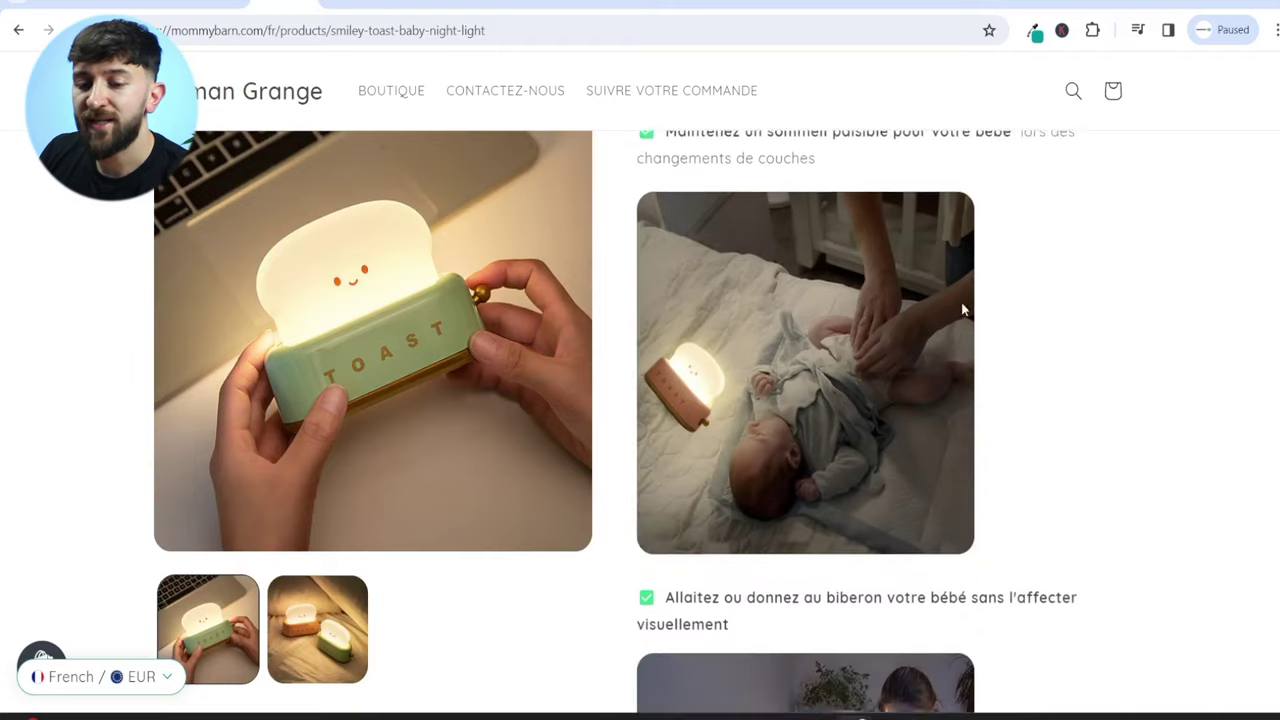
scroll(963, 310, down, 6)
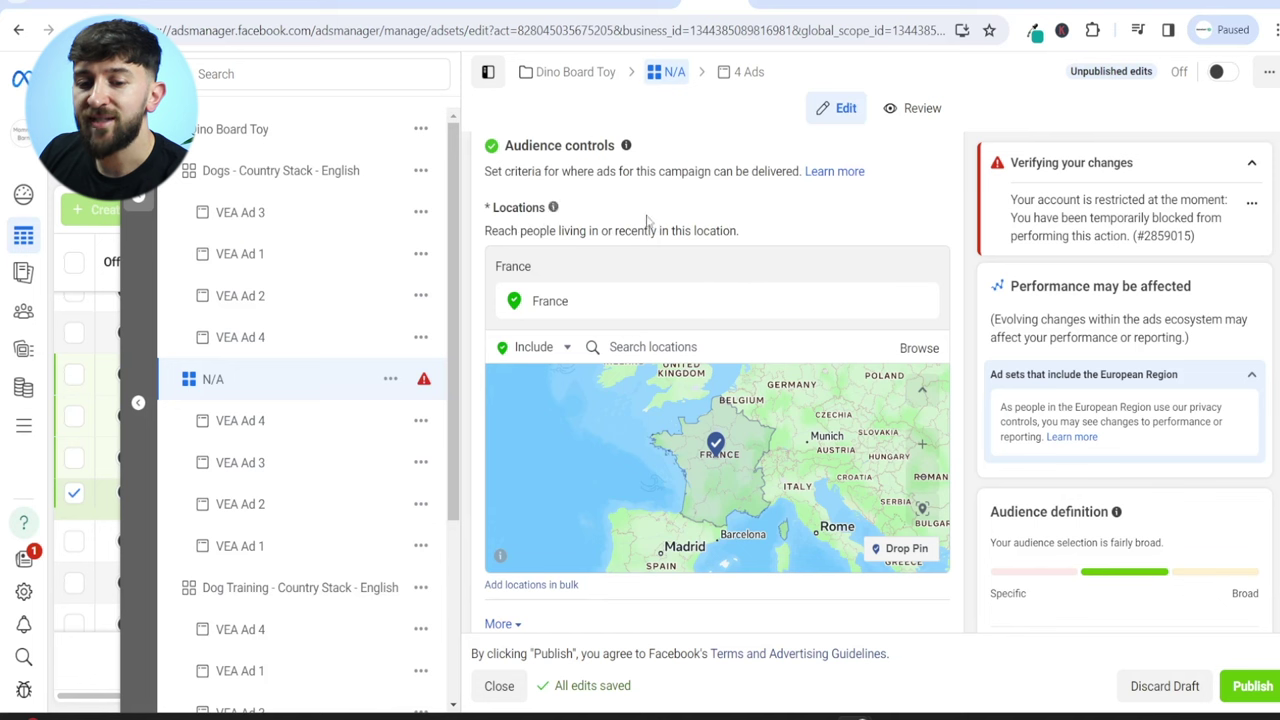
Switch to Meta Ads Manager and examine the N/A ad set's location, age, gender and detailed targeting
mouse_move(613, 310)
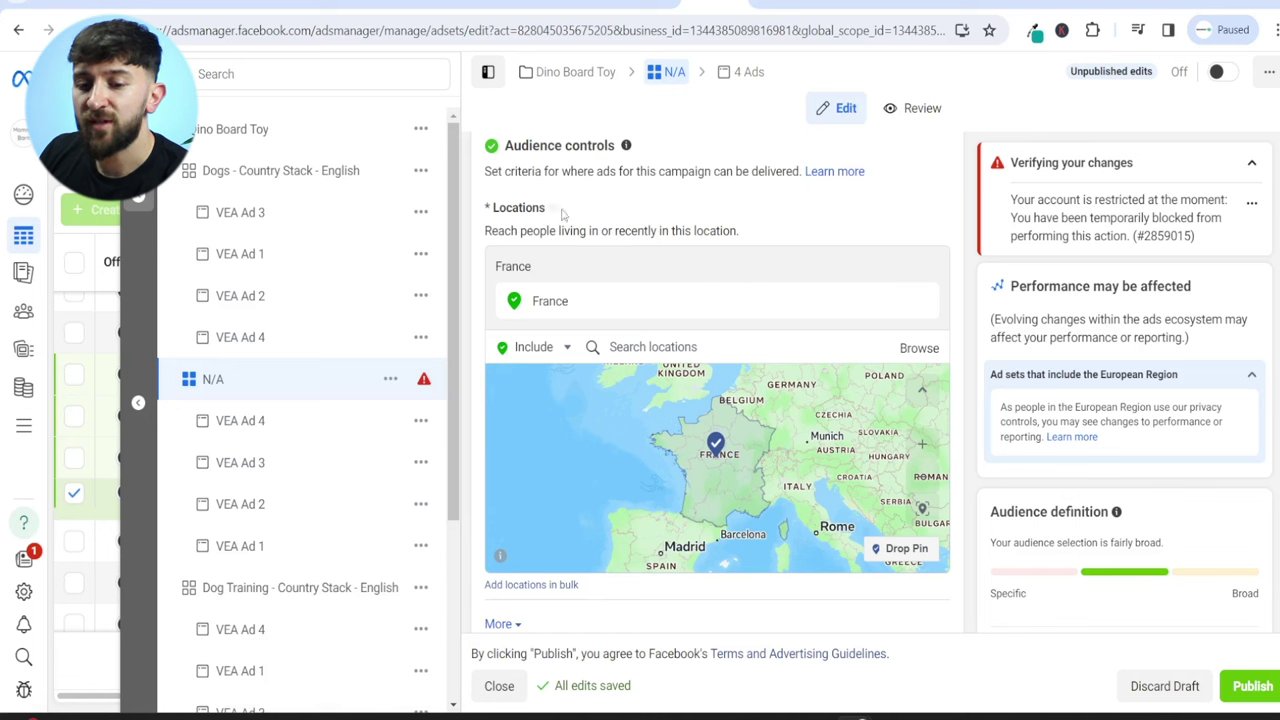
mouse_move(568, 305)
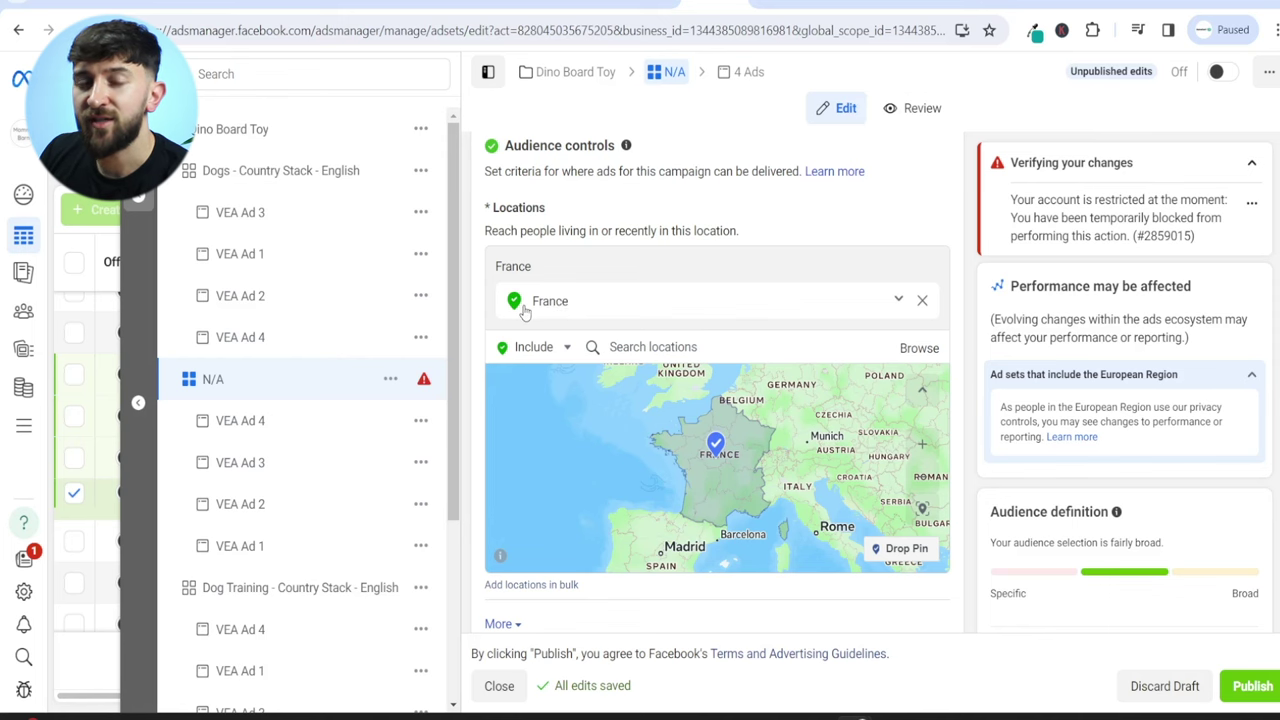
scroll(633, 278, down, 1)
scroll(633, 278, down, 2)
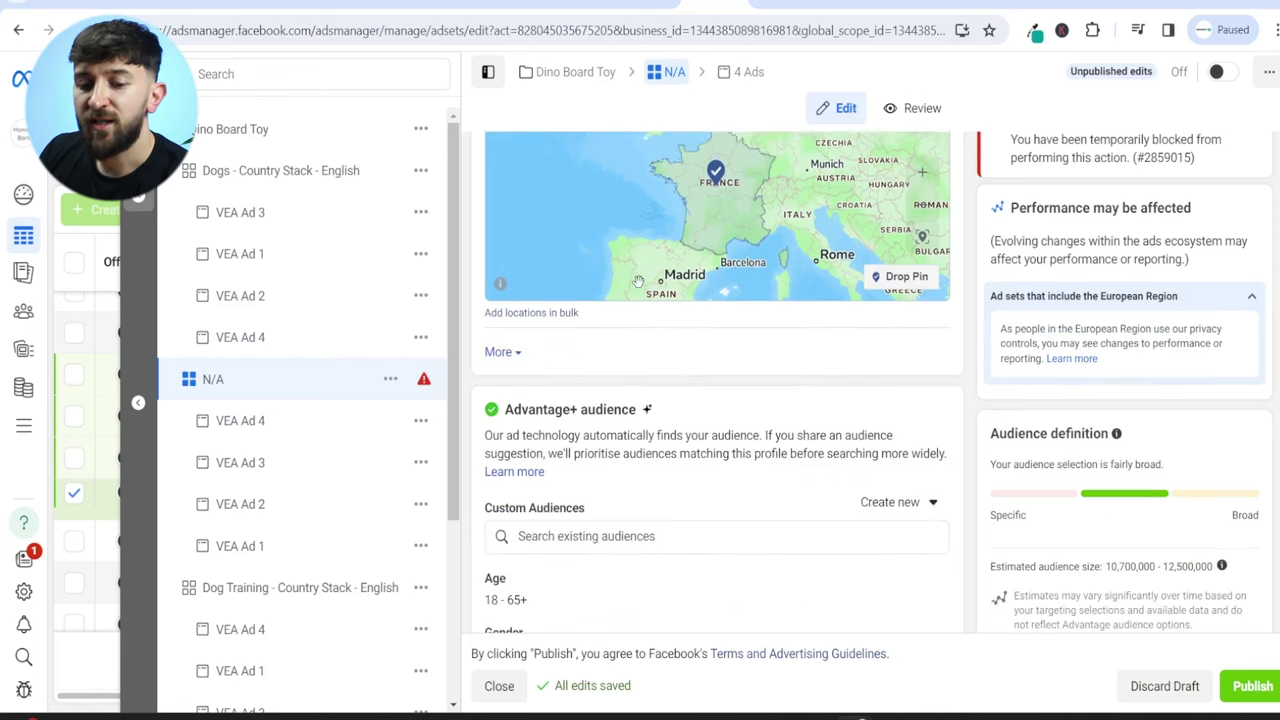
scroll(703, 469, down, 2)
scroll(703, 469, down, 1)
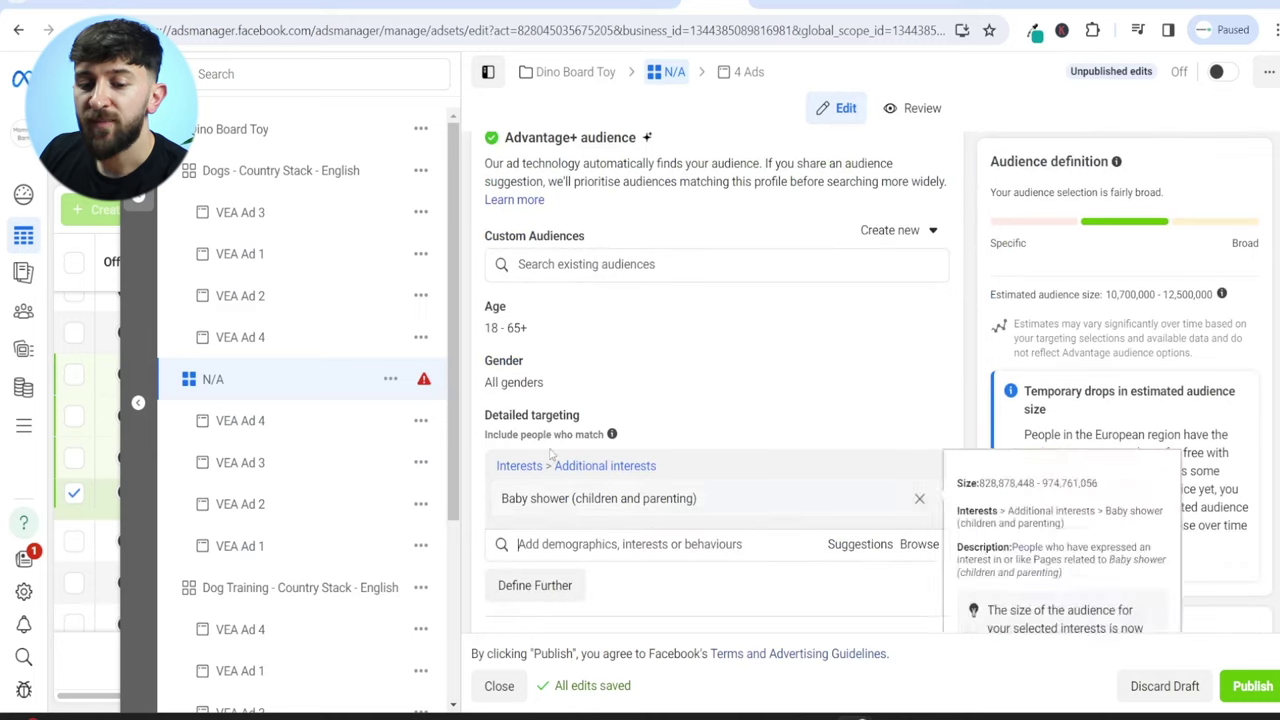
mouse_move(614, 436)
mouse_move(582, 505)
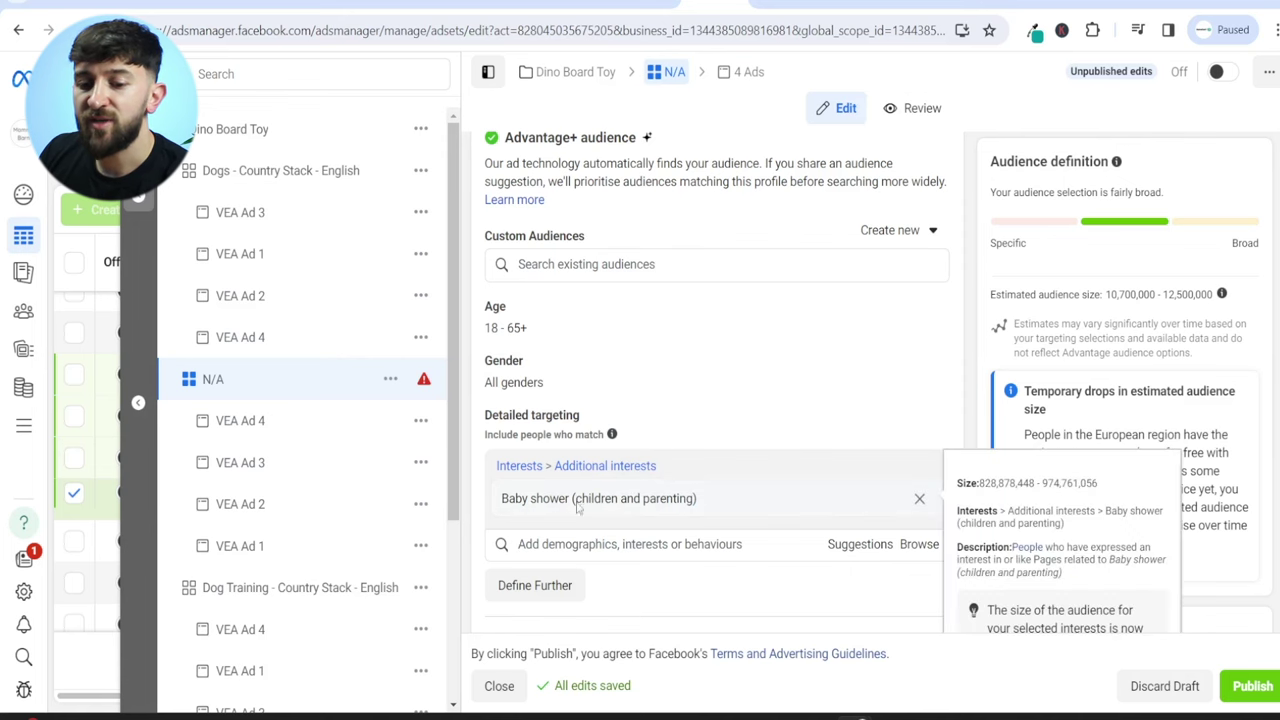
Recheck the ad set's location against its Advantage+ audience settings and the audience definition with estimated size
scroll(577, 508, up, 5)
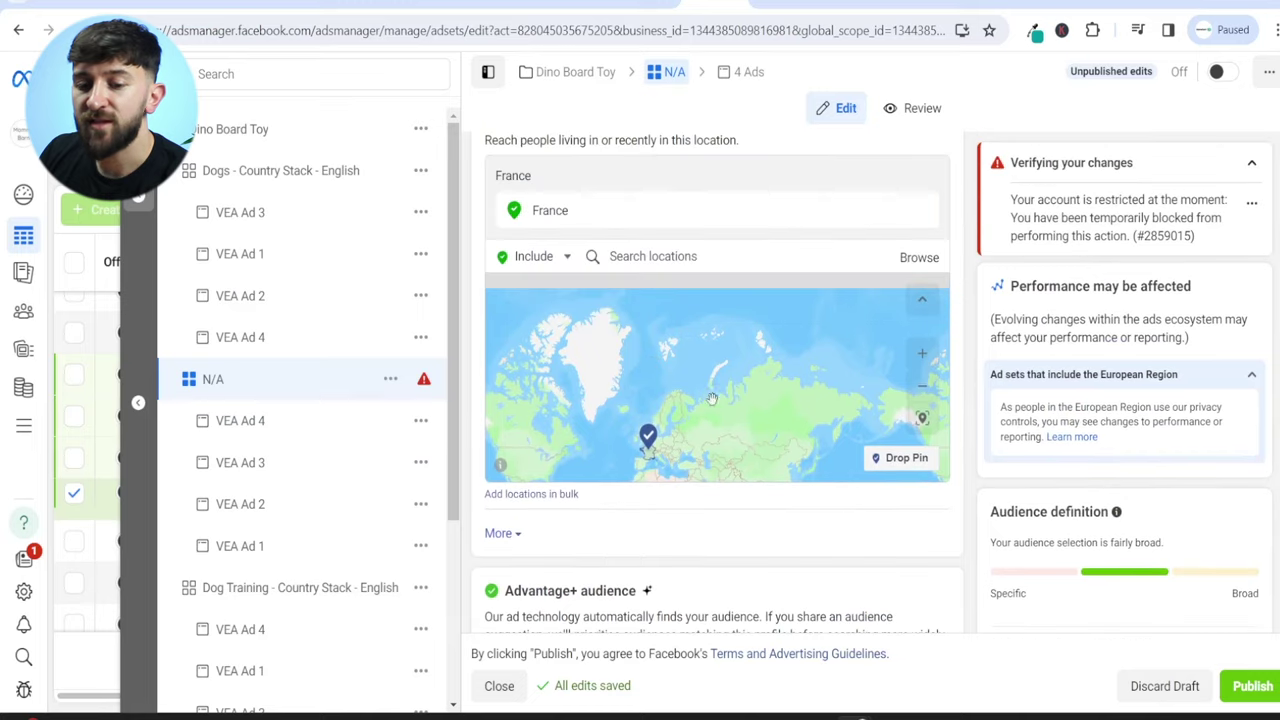
scroll(1128, 438, down, 4)
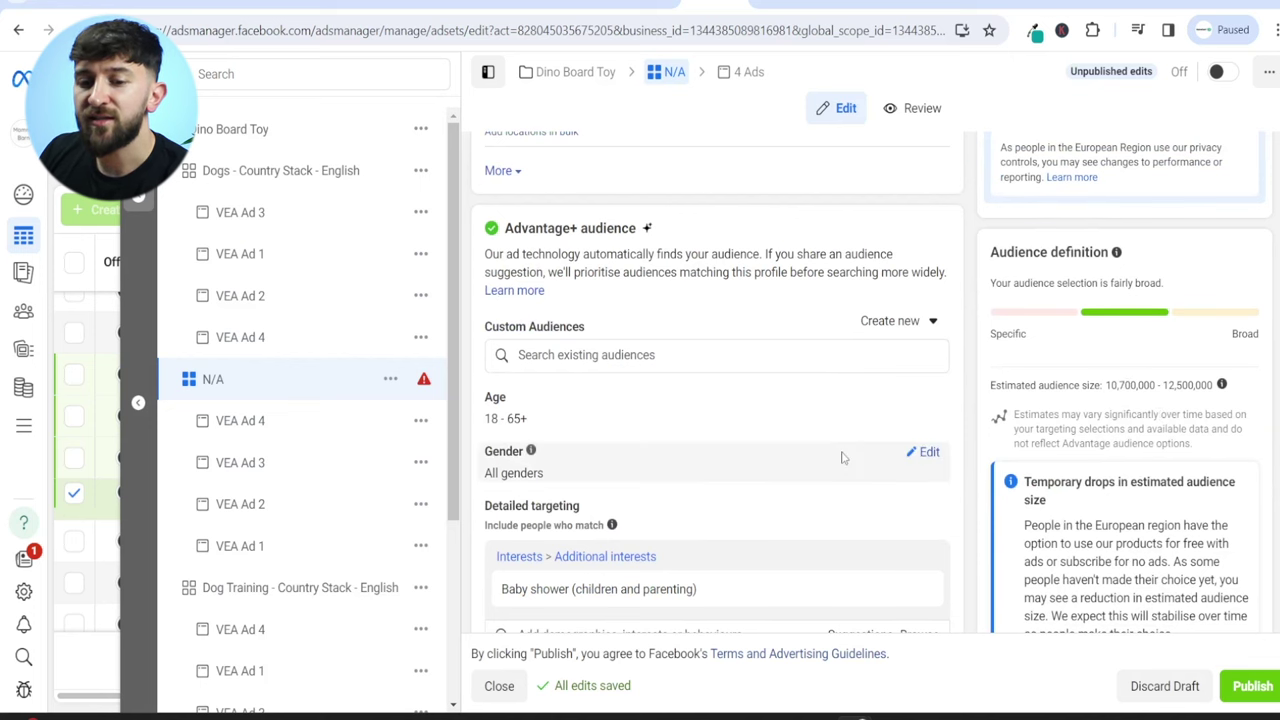
scroll(840, 454, up, 5)
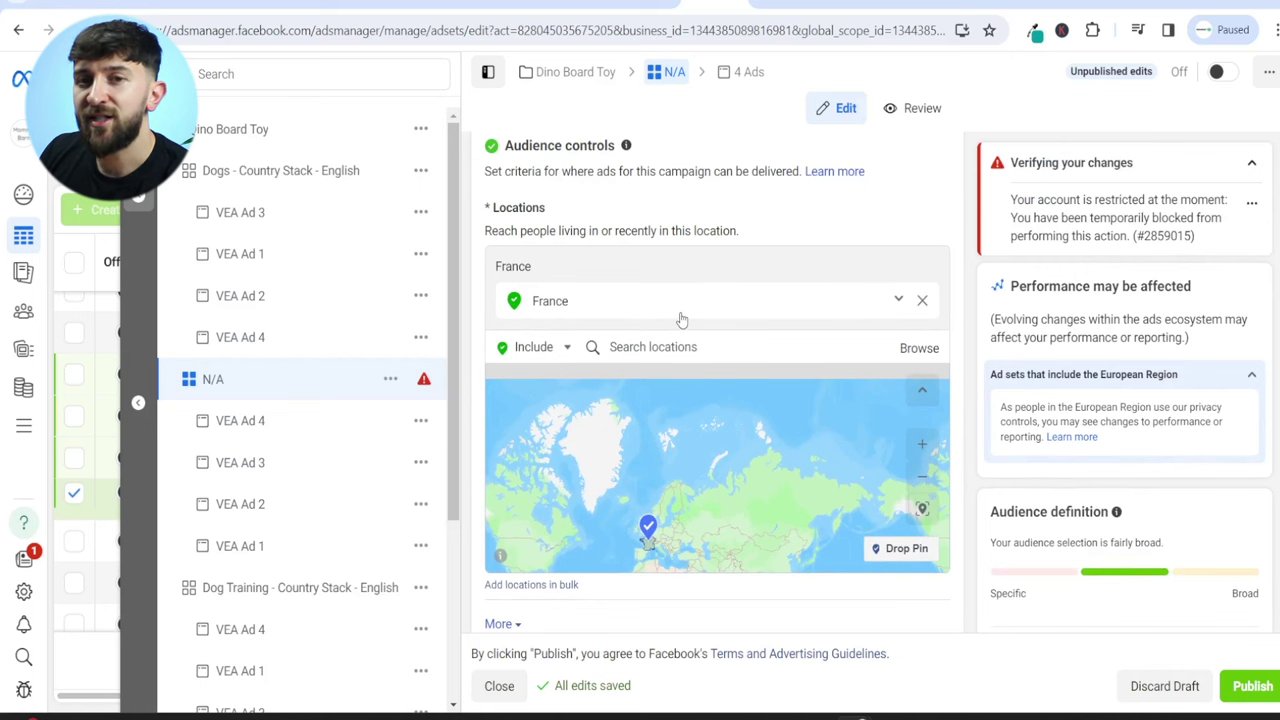
scroll(968, 370, down, 1)
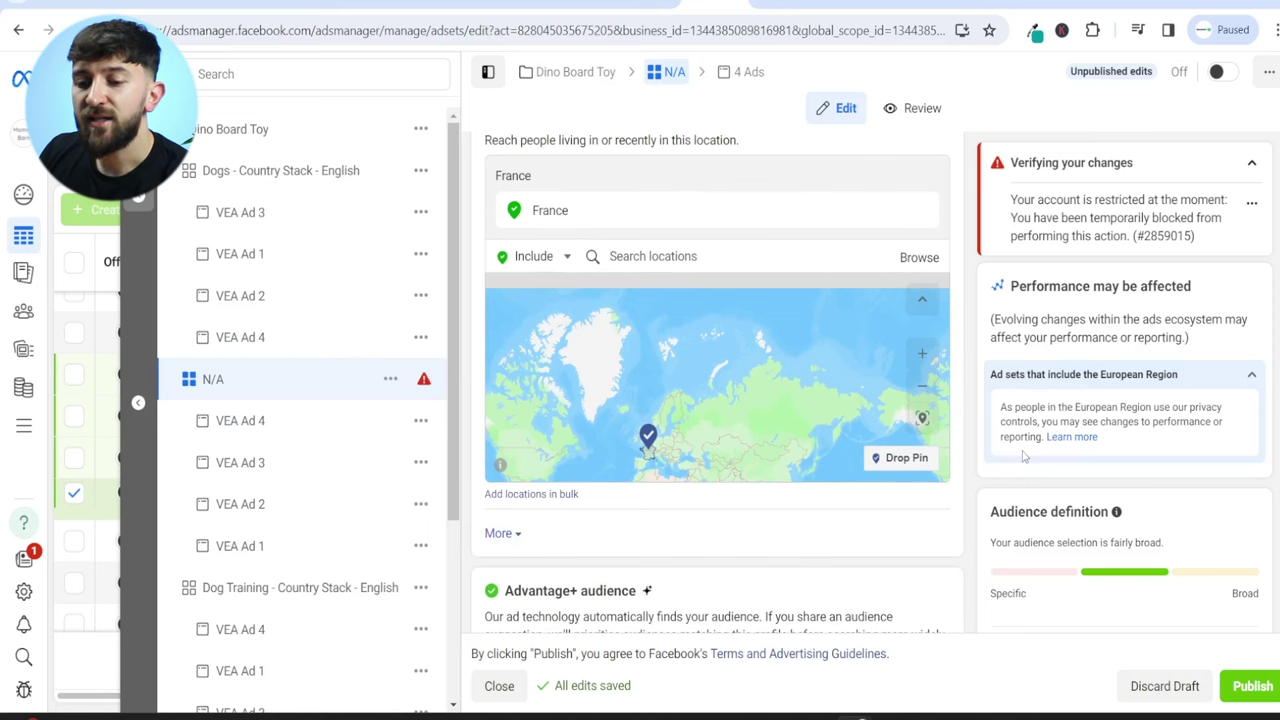
scroll(1022, 456, down, 4)
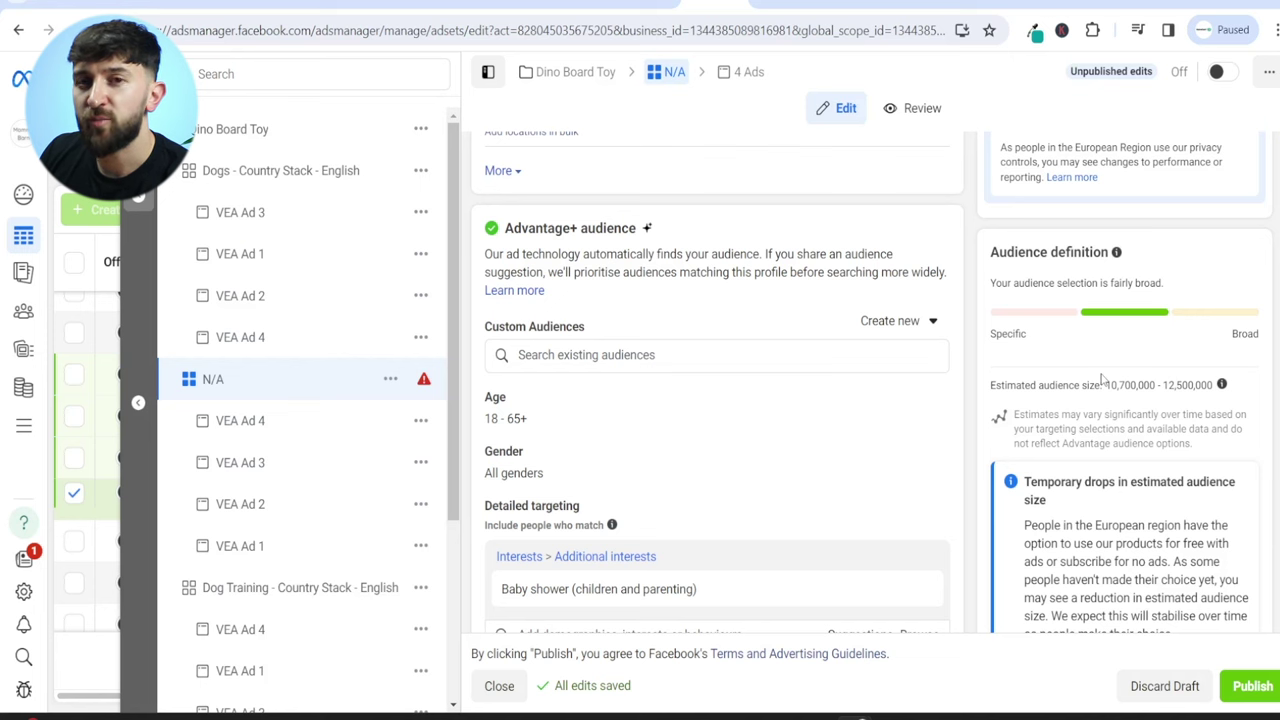
scroll(1101, 378, down, 1)
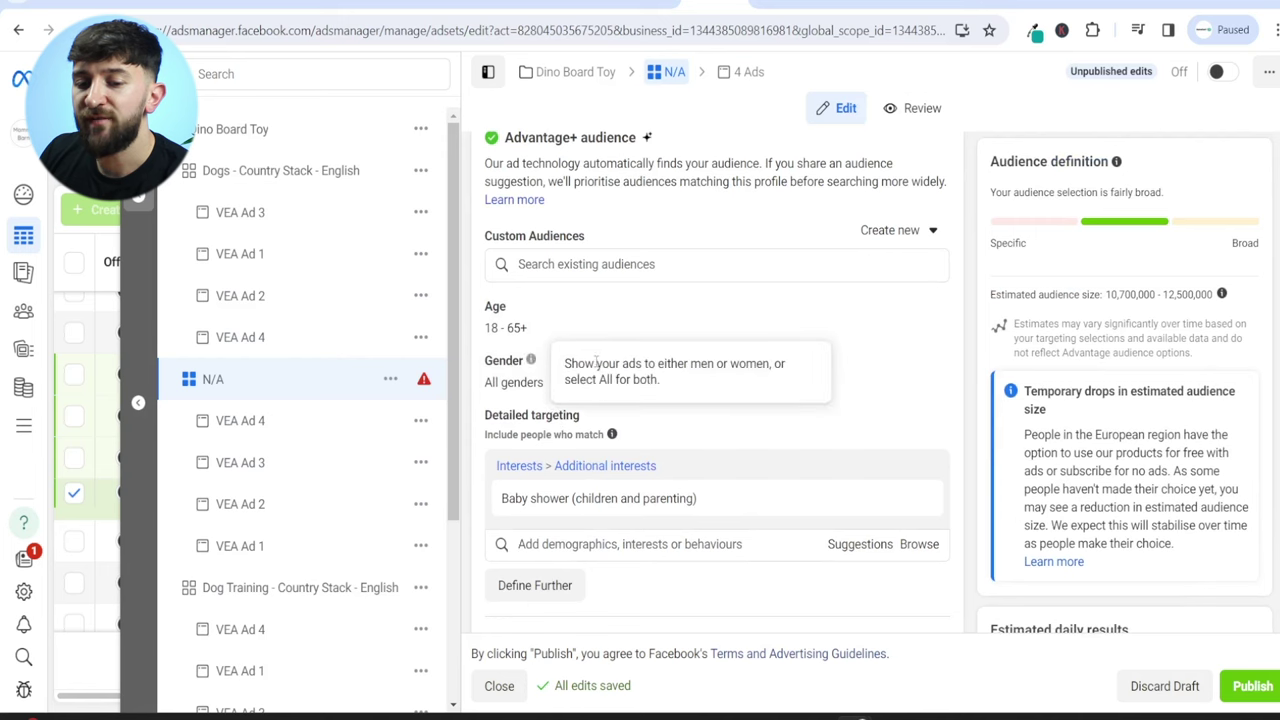
scroll(766, 400, up, 2)
scroll(766, 400, up, 3)
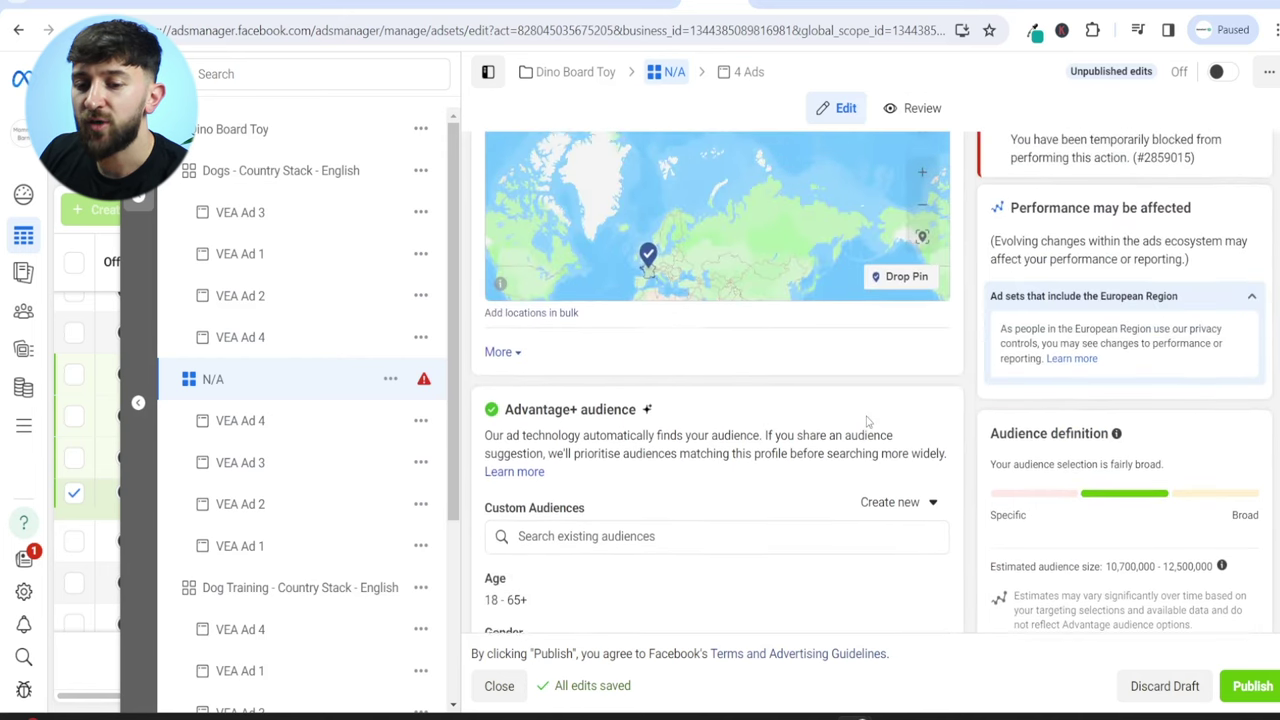
scroll(1056, 380, down, 4)
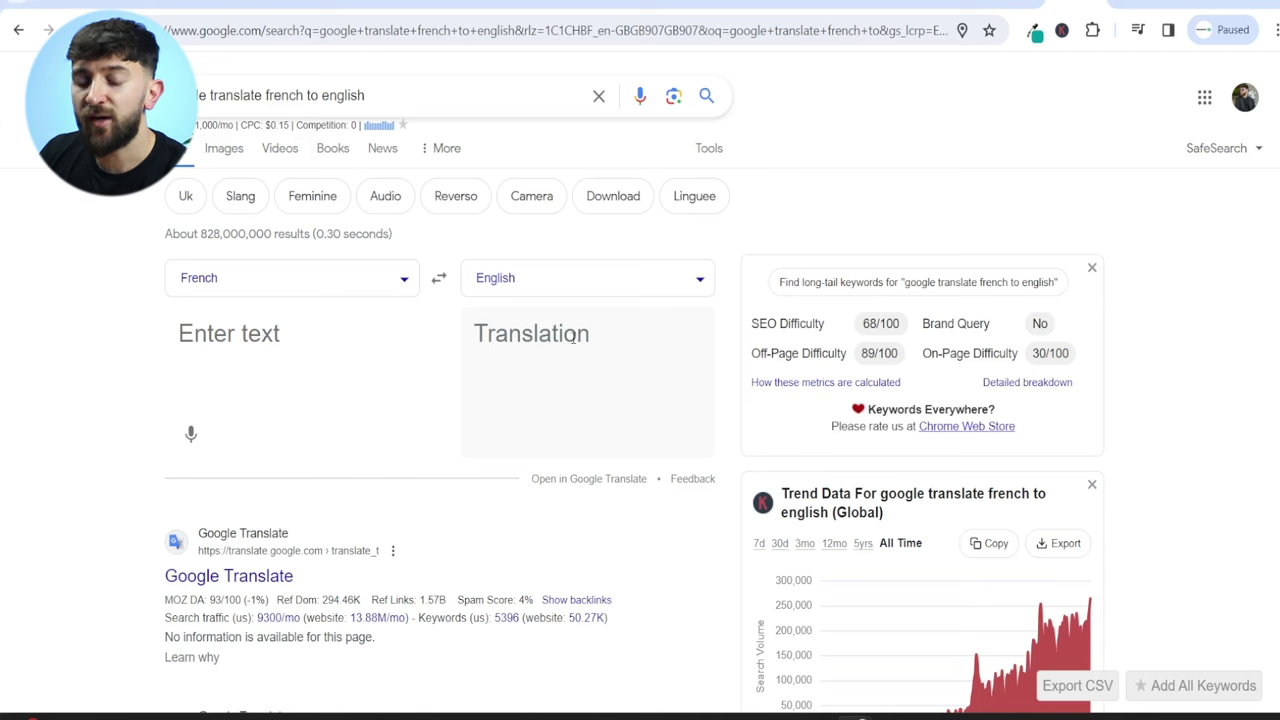
Swap Google's translator to English to French, and switch to the Fiverr search results for french virtual assistant
click(439, 280)
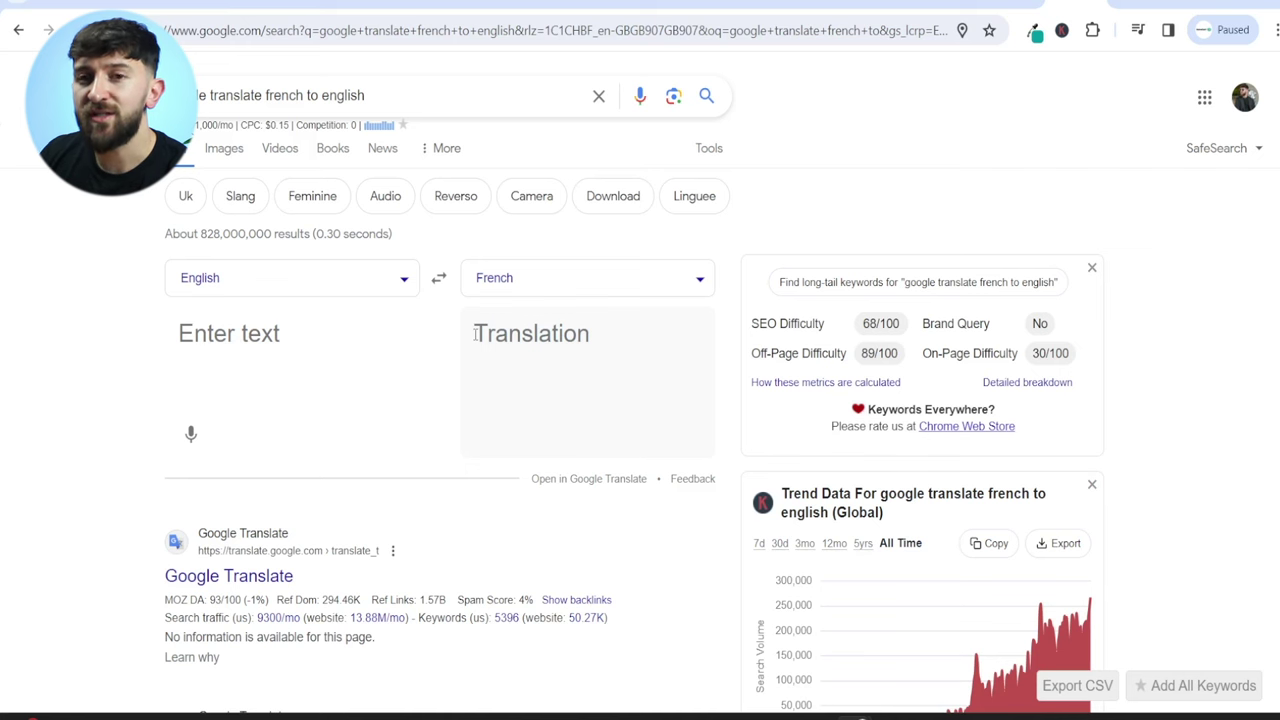
click(745, 3)
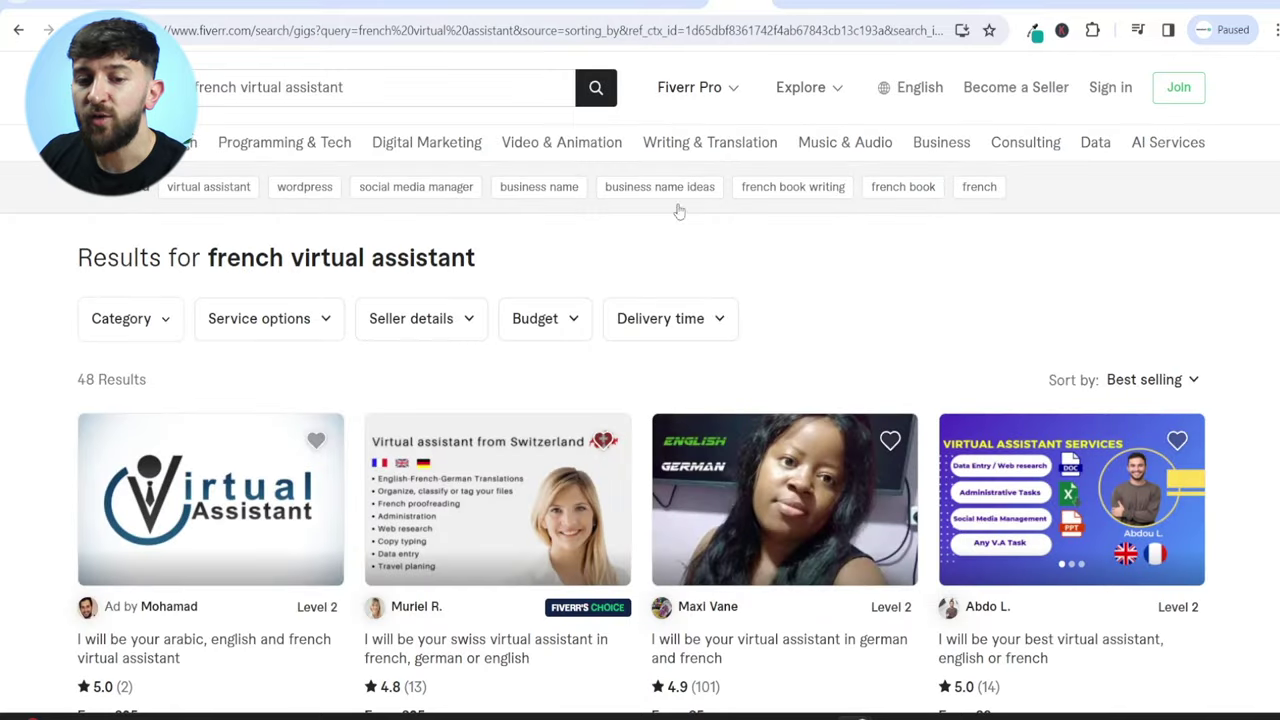